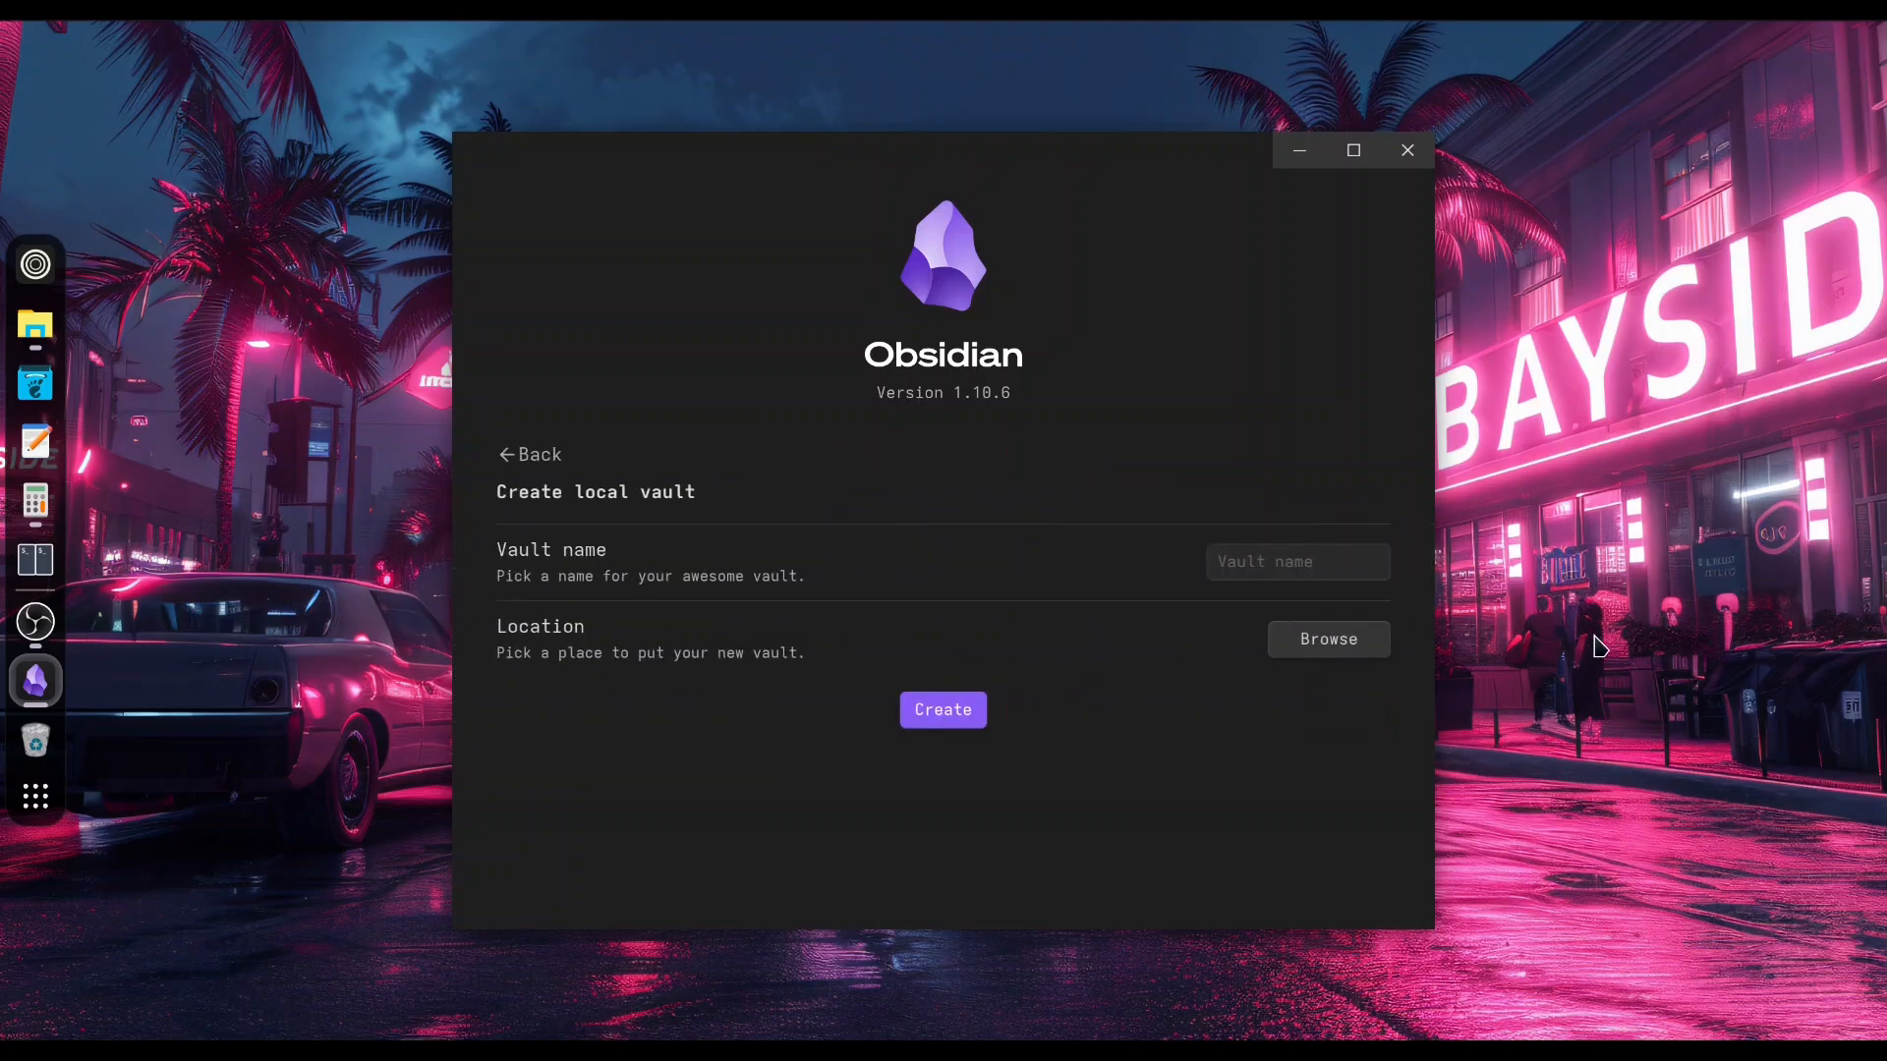
Name the new vault LocalVault and create a LocalVault folder inside Docker/storage while choosing its location
{"action": "left_click", "coordinate": [1275, 571]}
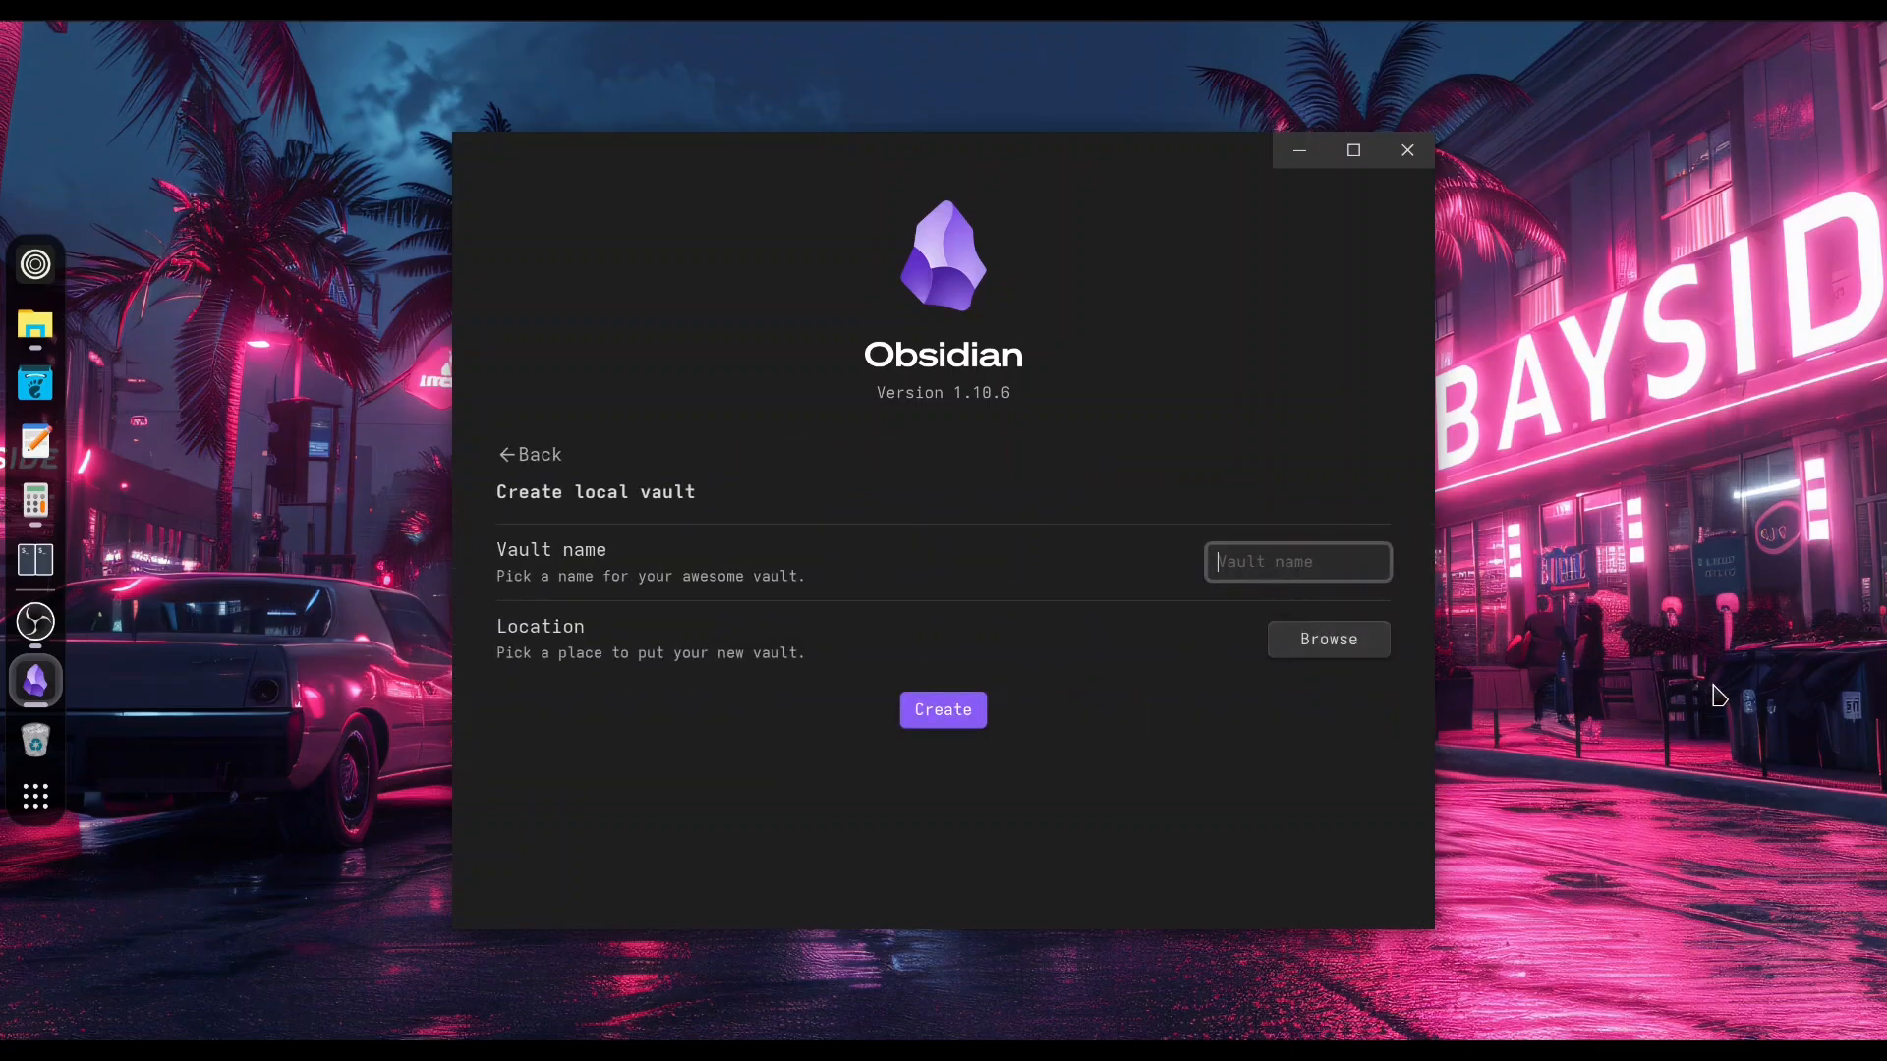
{"action": "type", "text": "LocalVolt"}
{"action": "left_click", "coordinate": [1328, 641]}
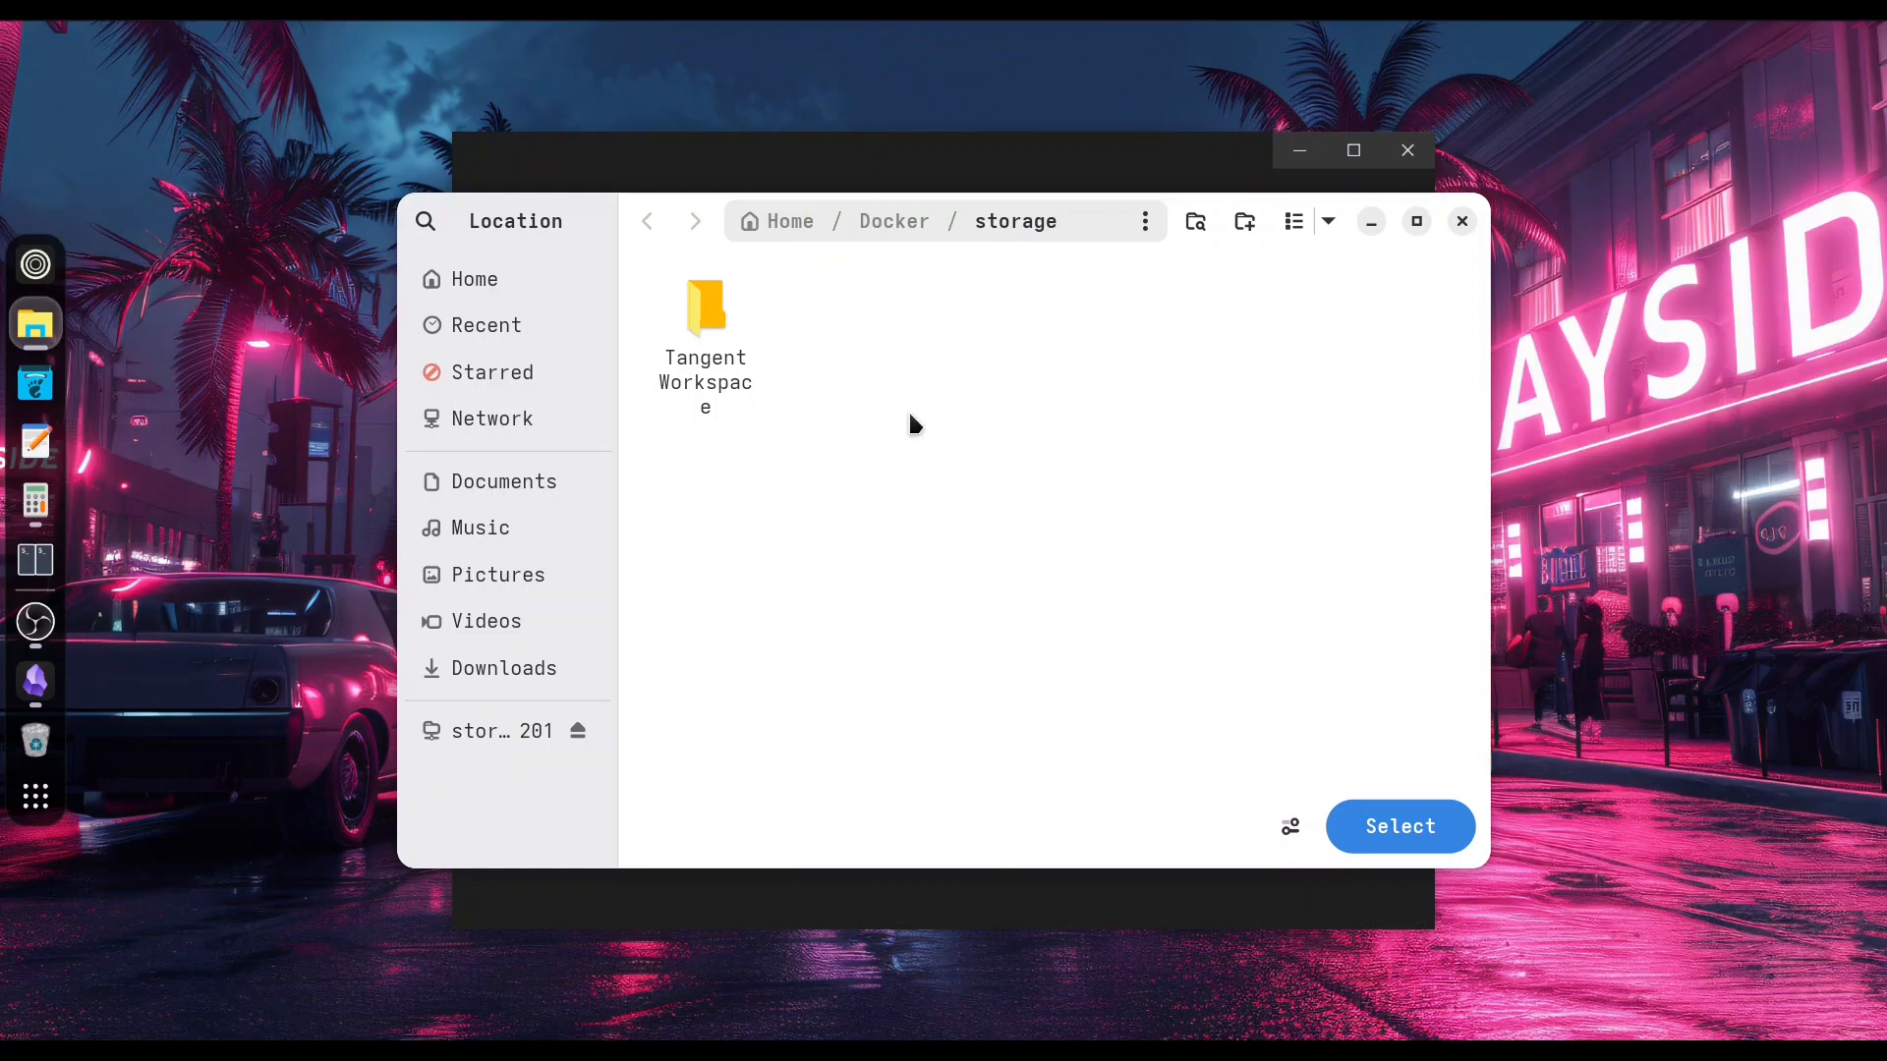
{"action": "right_click", "coordinate": [924, 405]}
{"action": "left_click", "coordinate": [1046, 443]}
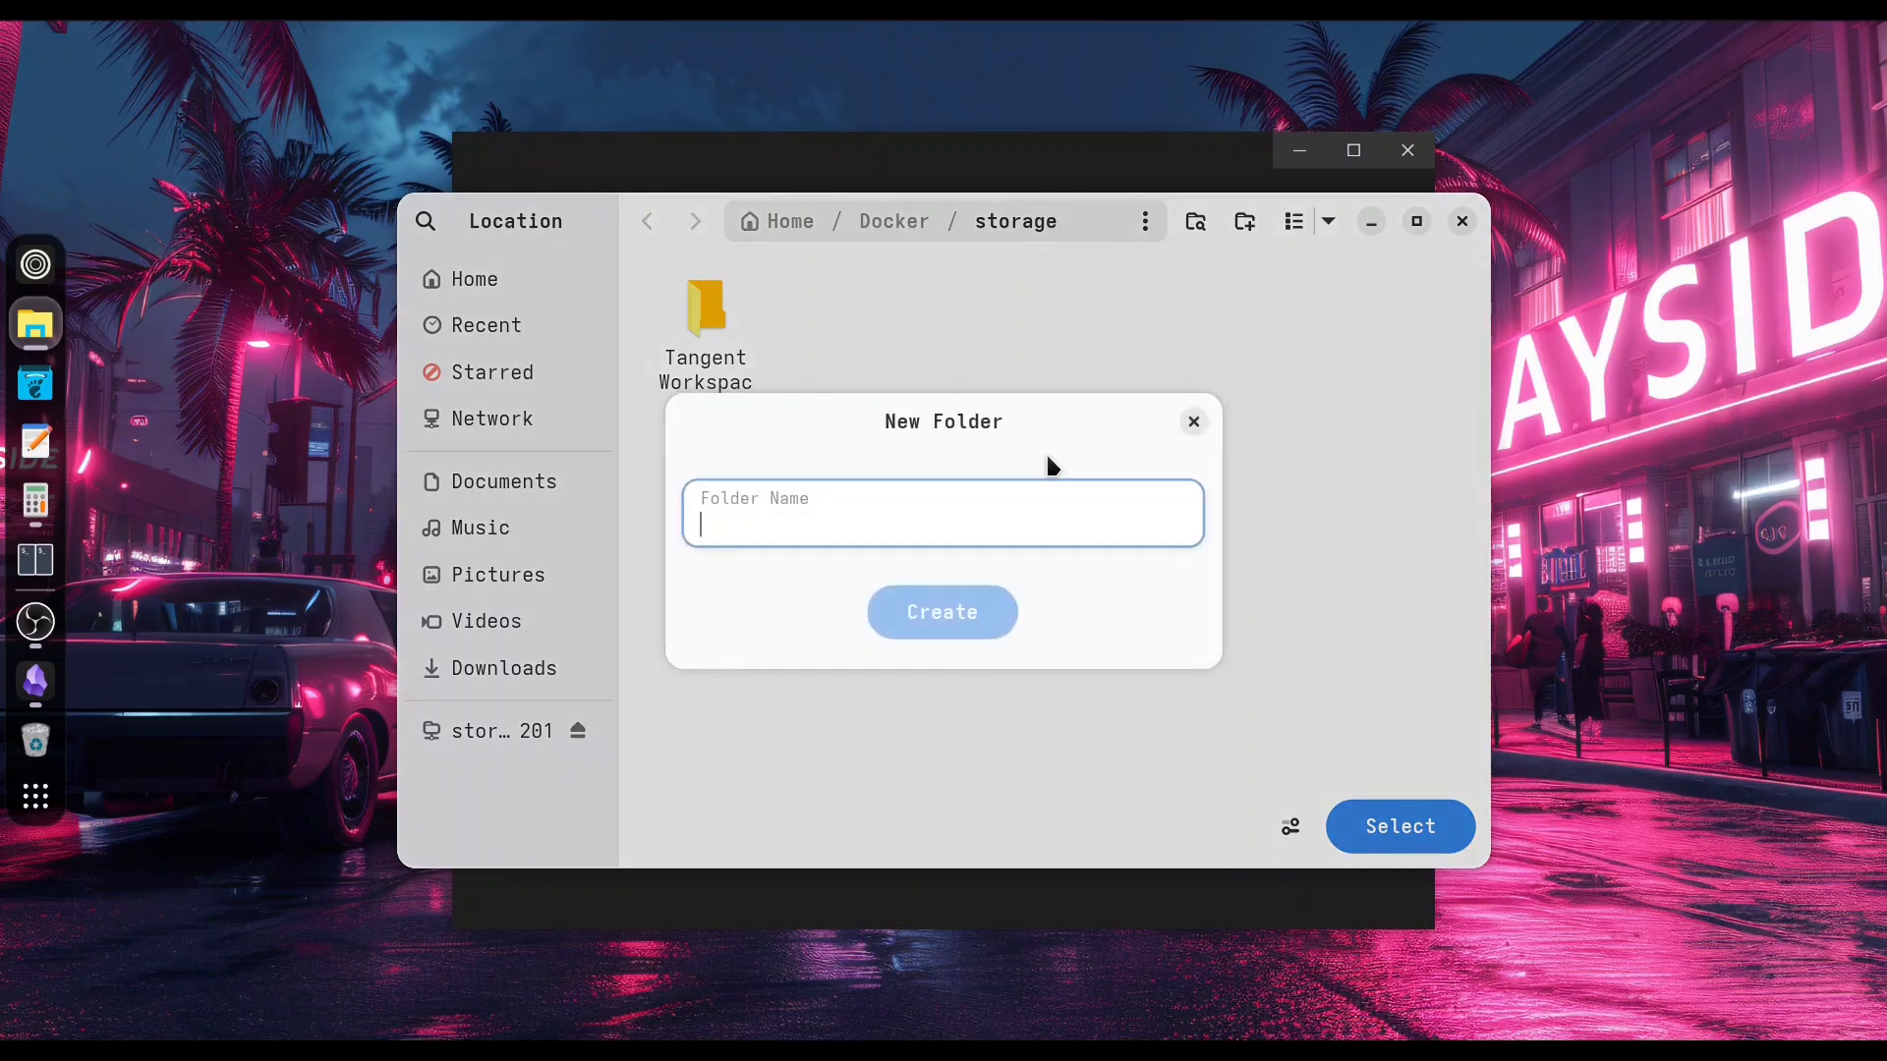
{"action": "type", "text": "Loc"}
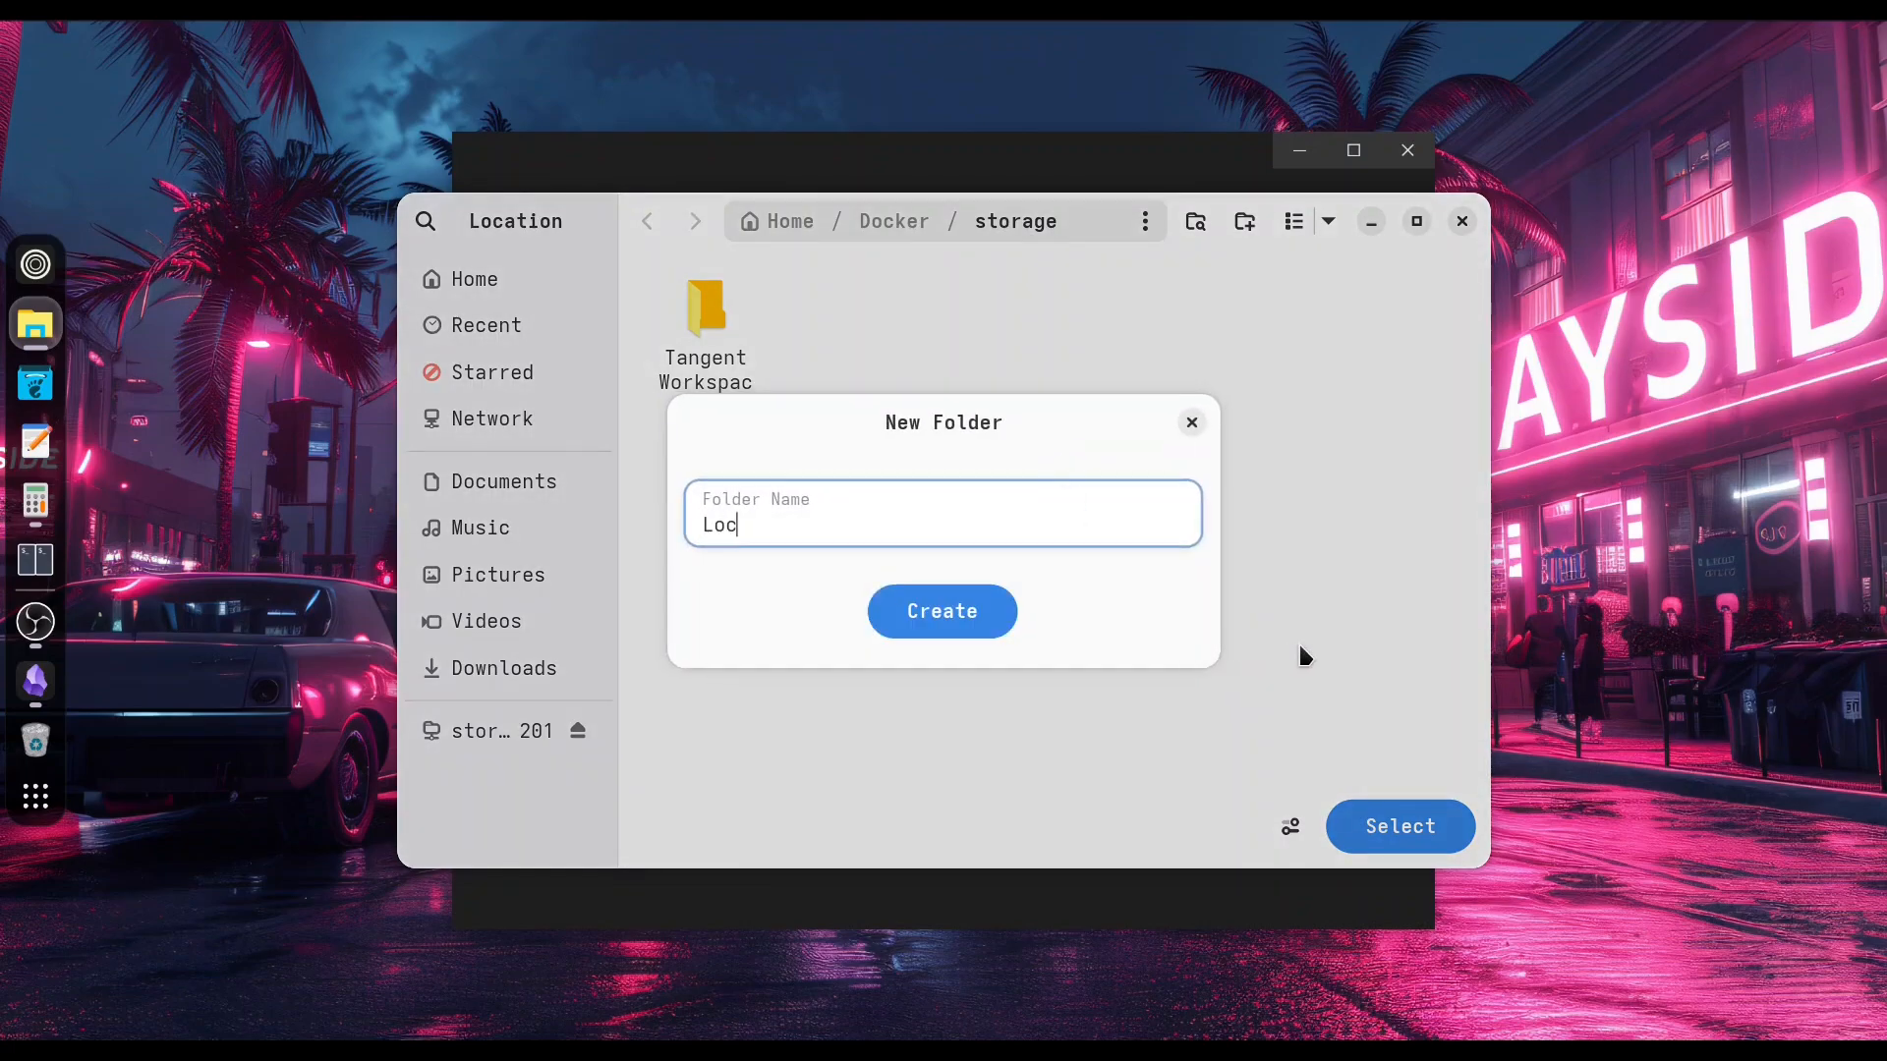
{"action": "type", "text": "alVault"}
{"action": "key", "text": "Return"}
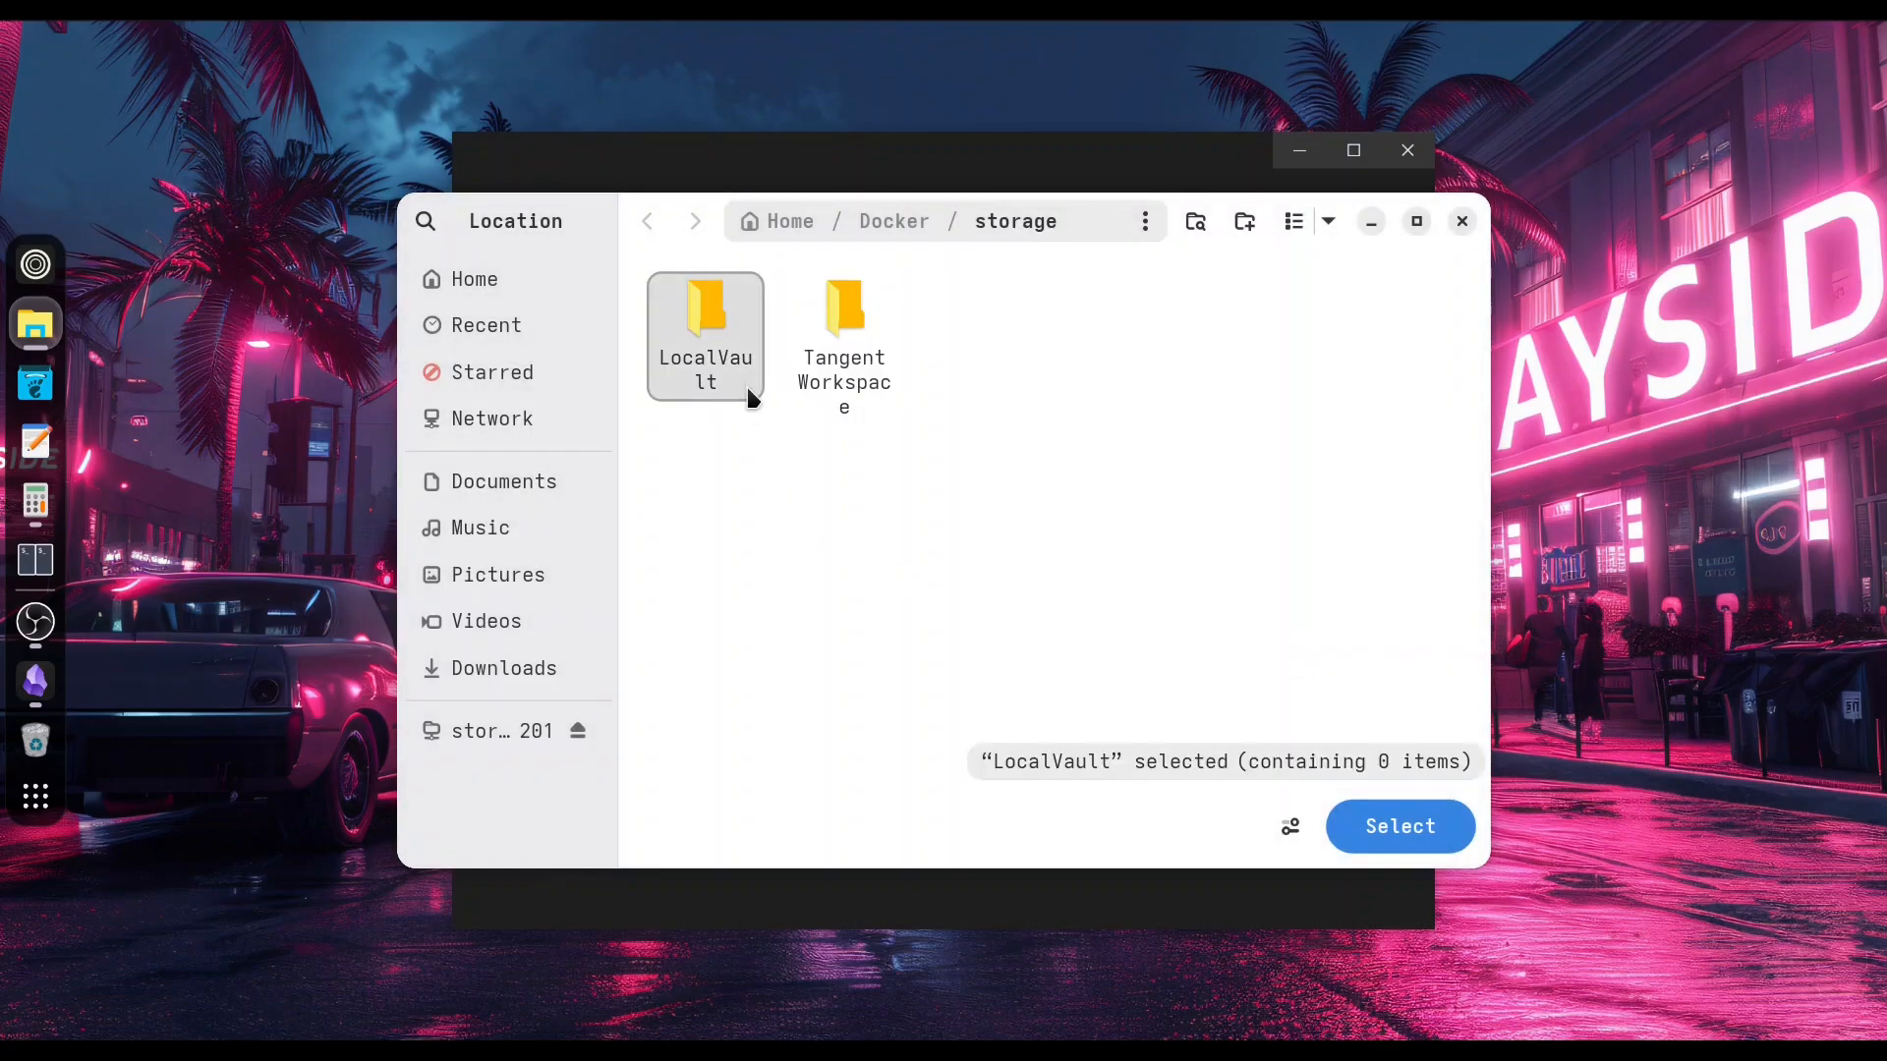
Choose the LocalVault folder as the vault's location and create the vault
{"action": "double_click", "coordinate": [746, 386]}
{"action": "left_click", "coordinate": [1400, 826]}
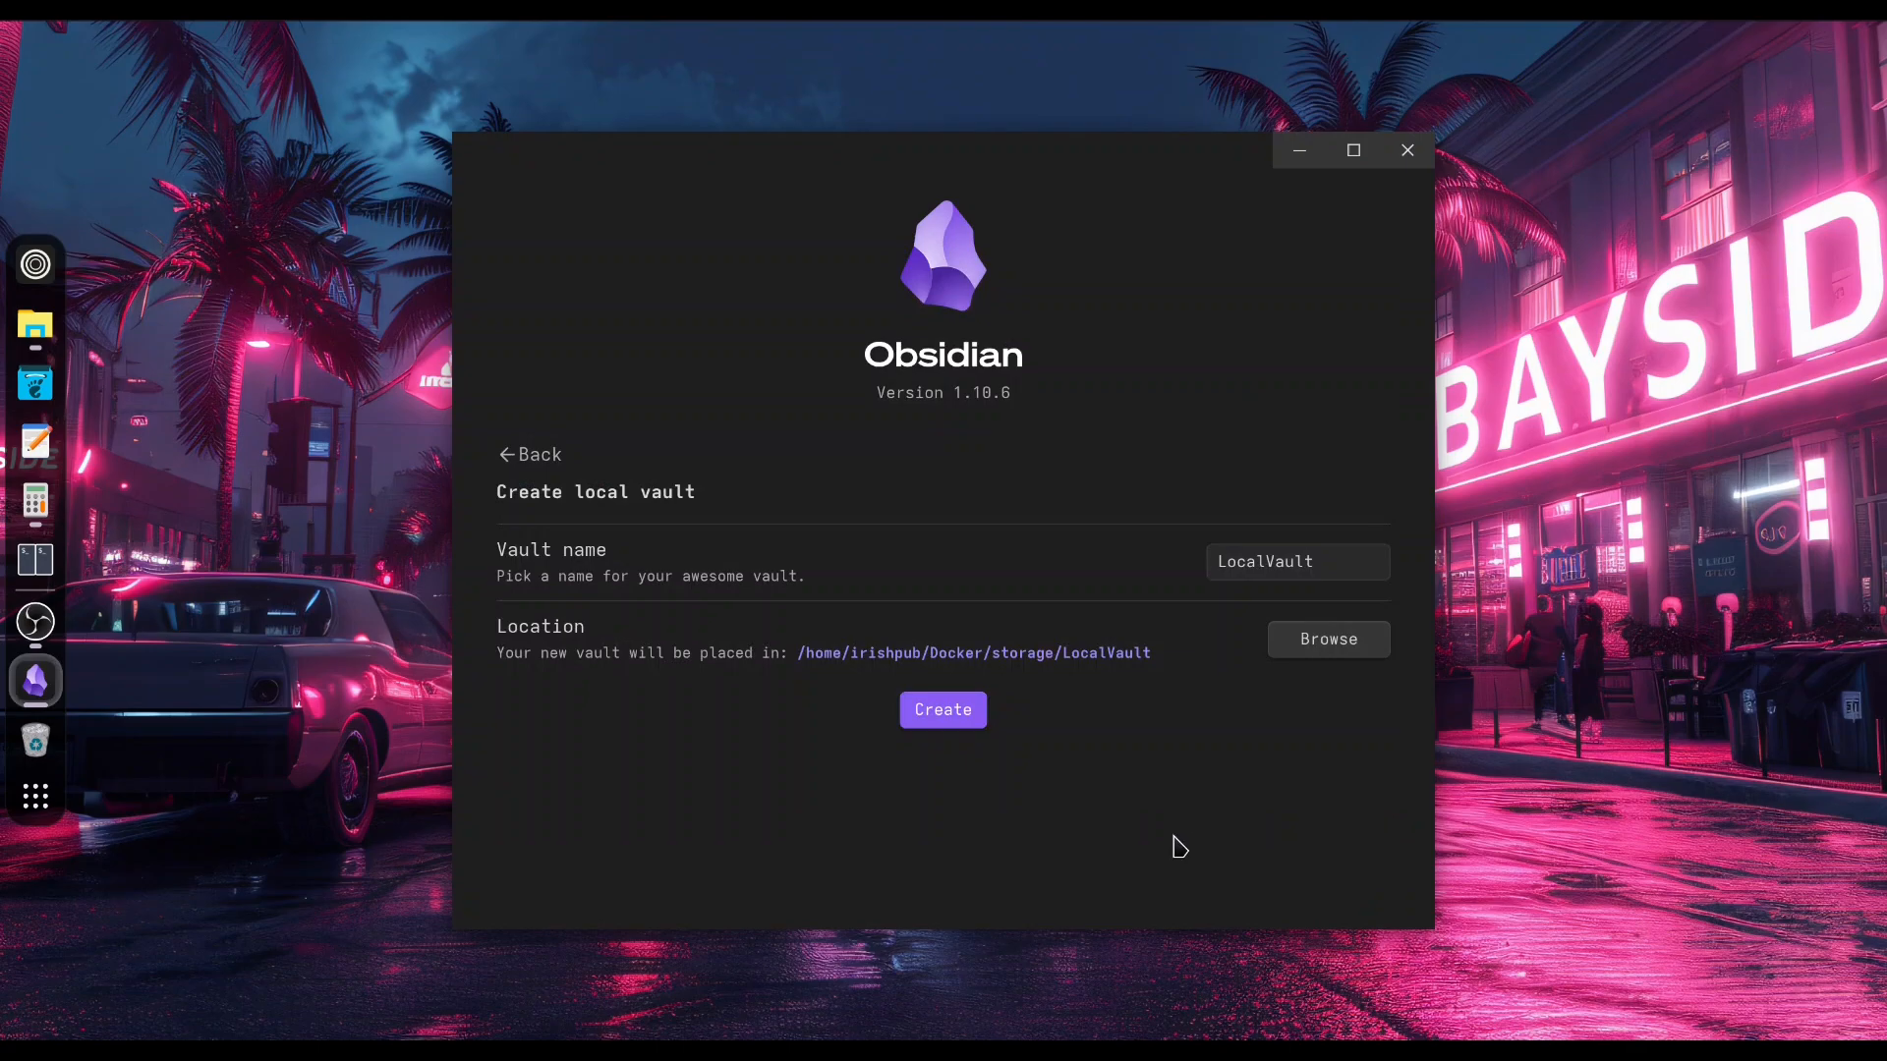
{"action": "left_click", "coordinate": [945, 716]}
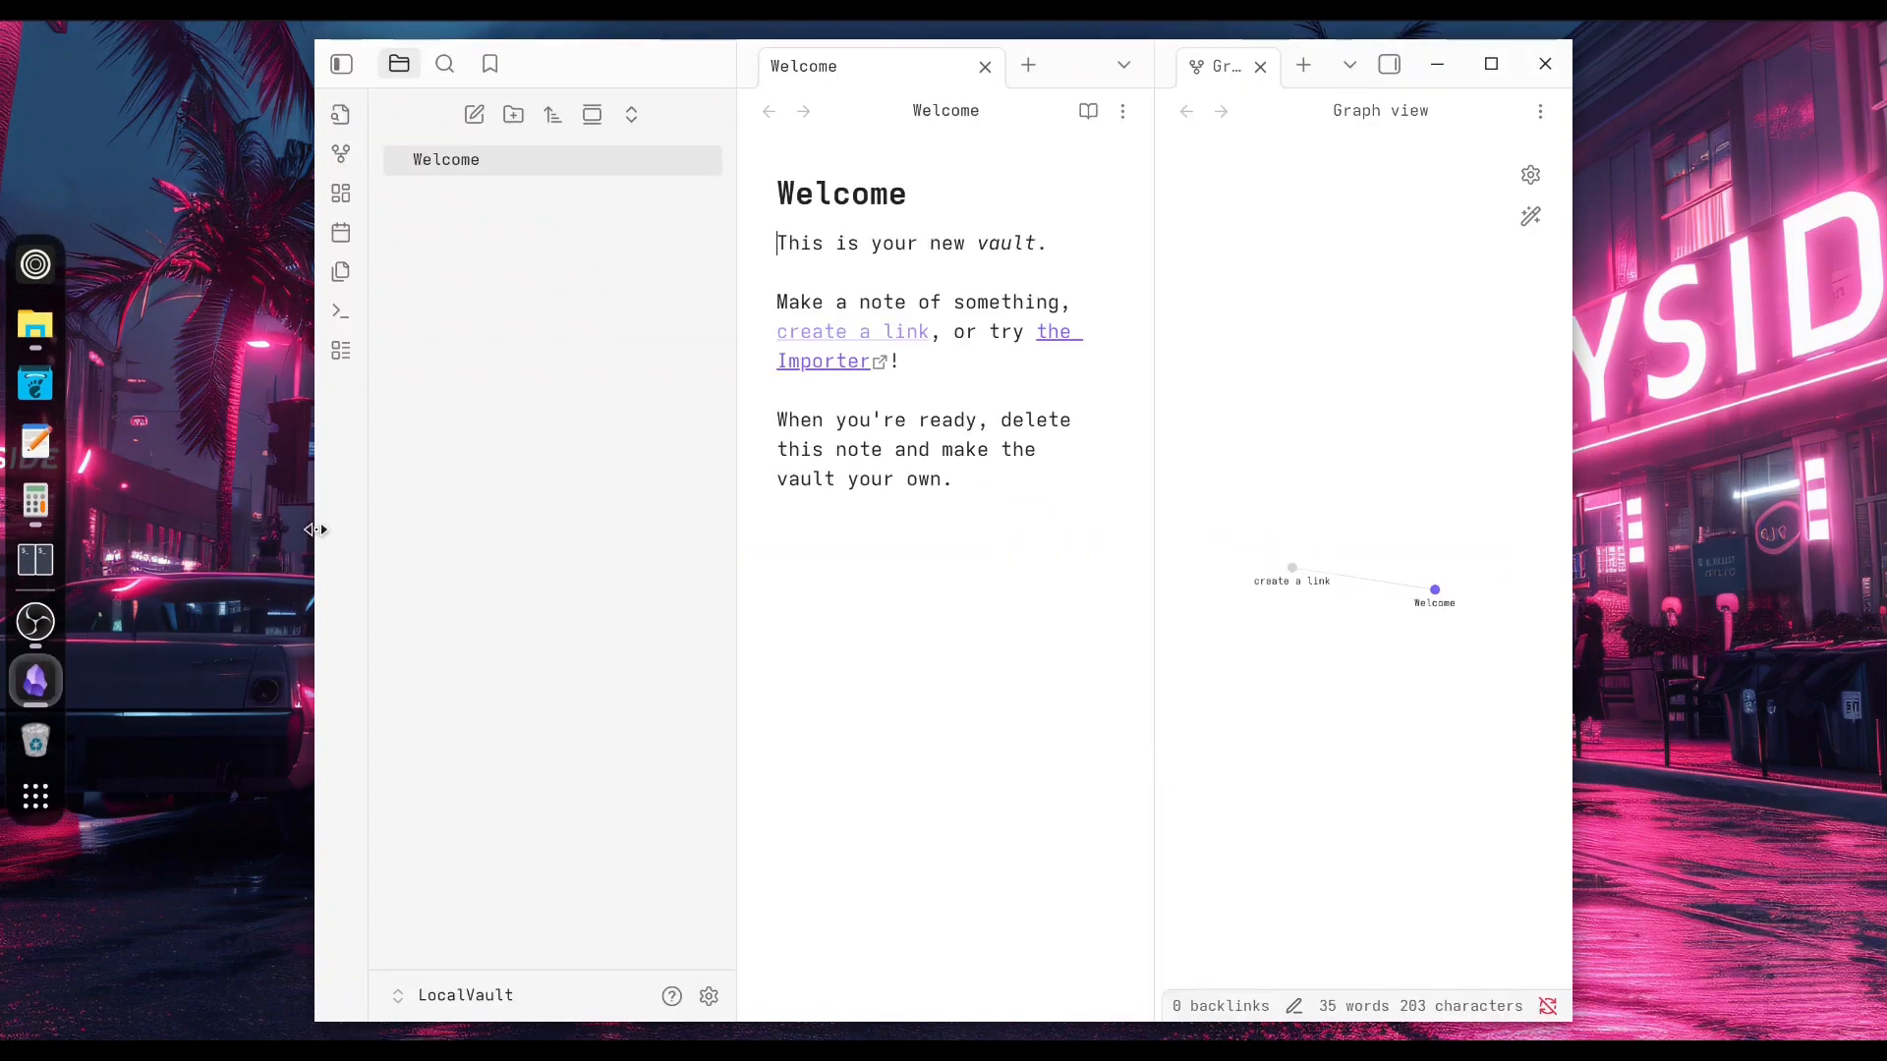
Widen the vault window on both sides and delete the default Welcome note
{"action": "left_click_drag", "start_coordinate": [315, 528], "coordinate": [118, 530]}
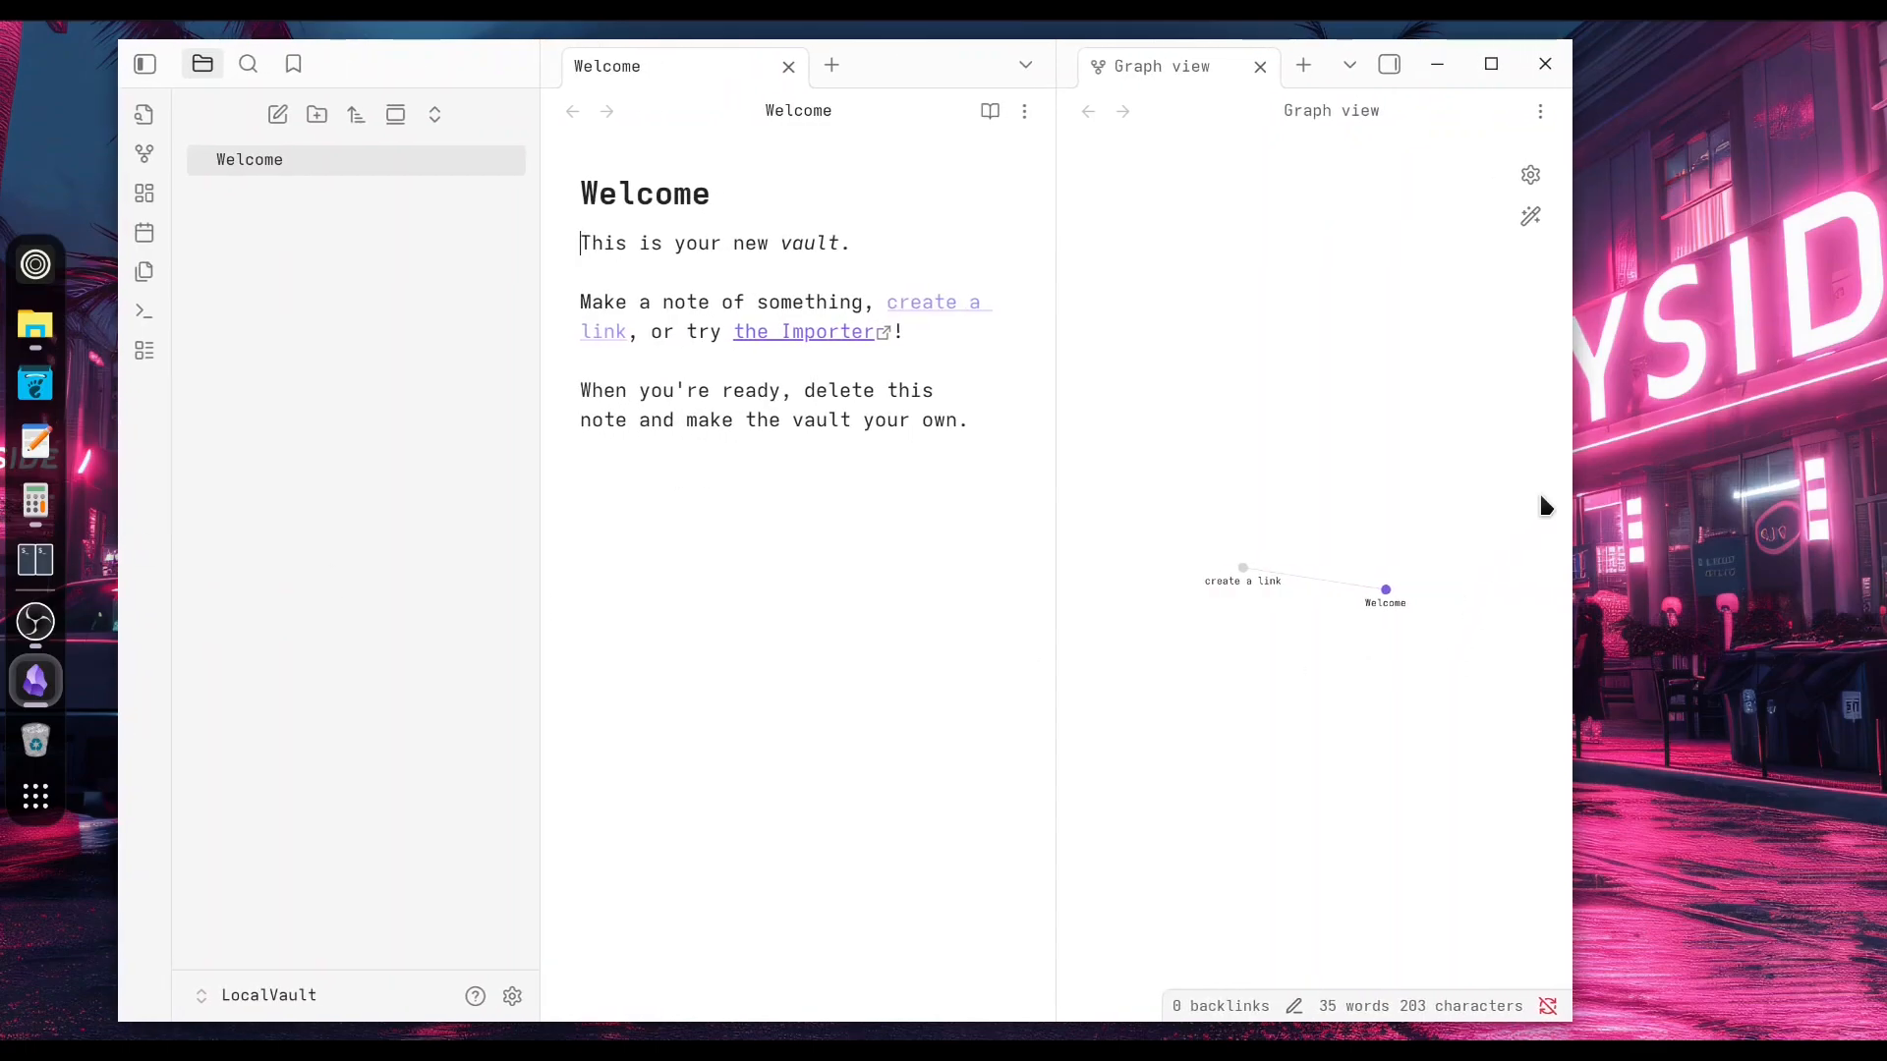
{"action": "left_click_drag", "start_coordinate": [1570, 492], "coordinate": [1831, 511]}
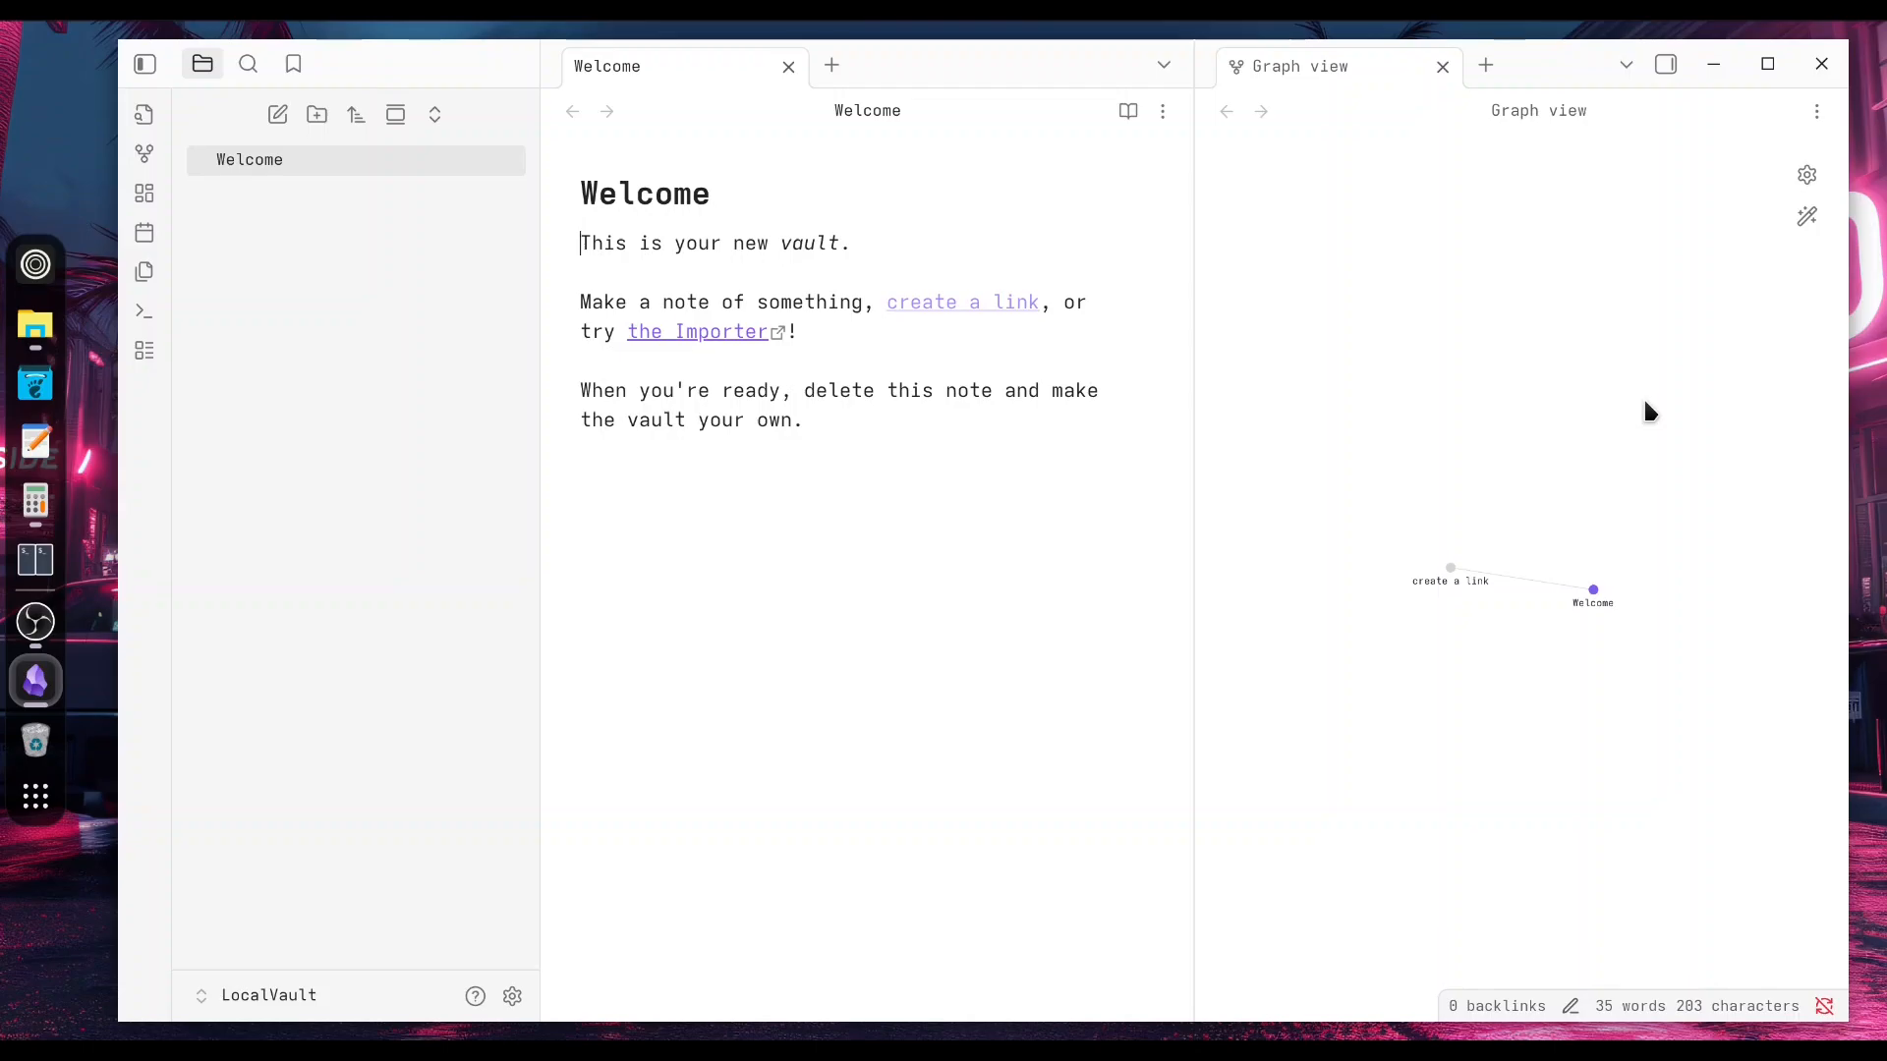
{"action": "right_click", "coordinate": [295, 167]}
{"action": "left_click", "coordinate": [409, 694]}
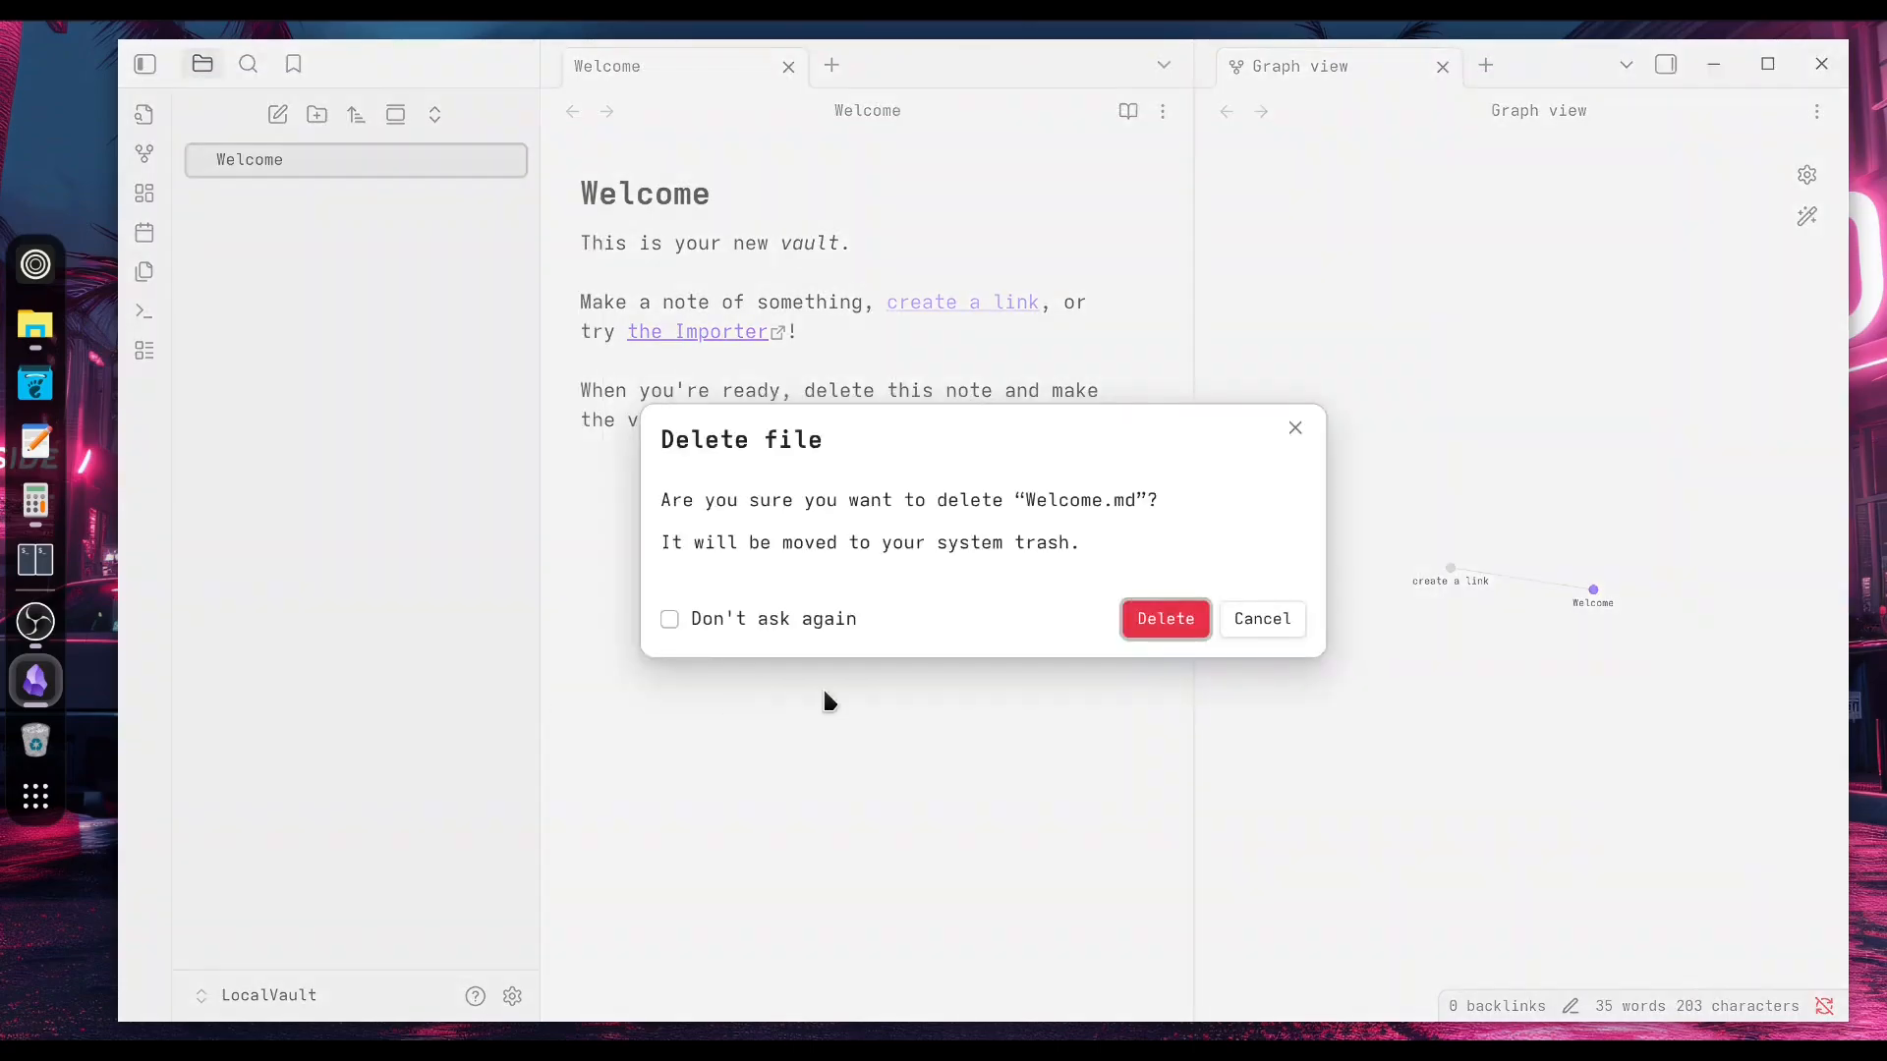
{"action": "left_click", "coordinate": [1186, 618]}
Create a new note in the vault and title it "KS Tech base plan"
{"action": "right_click", "coordinate": [339, 293]}
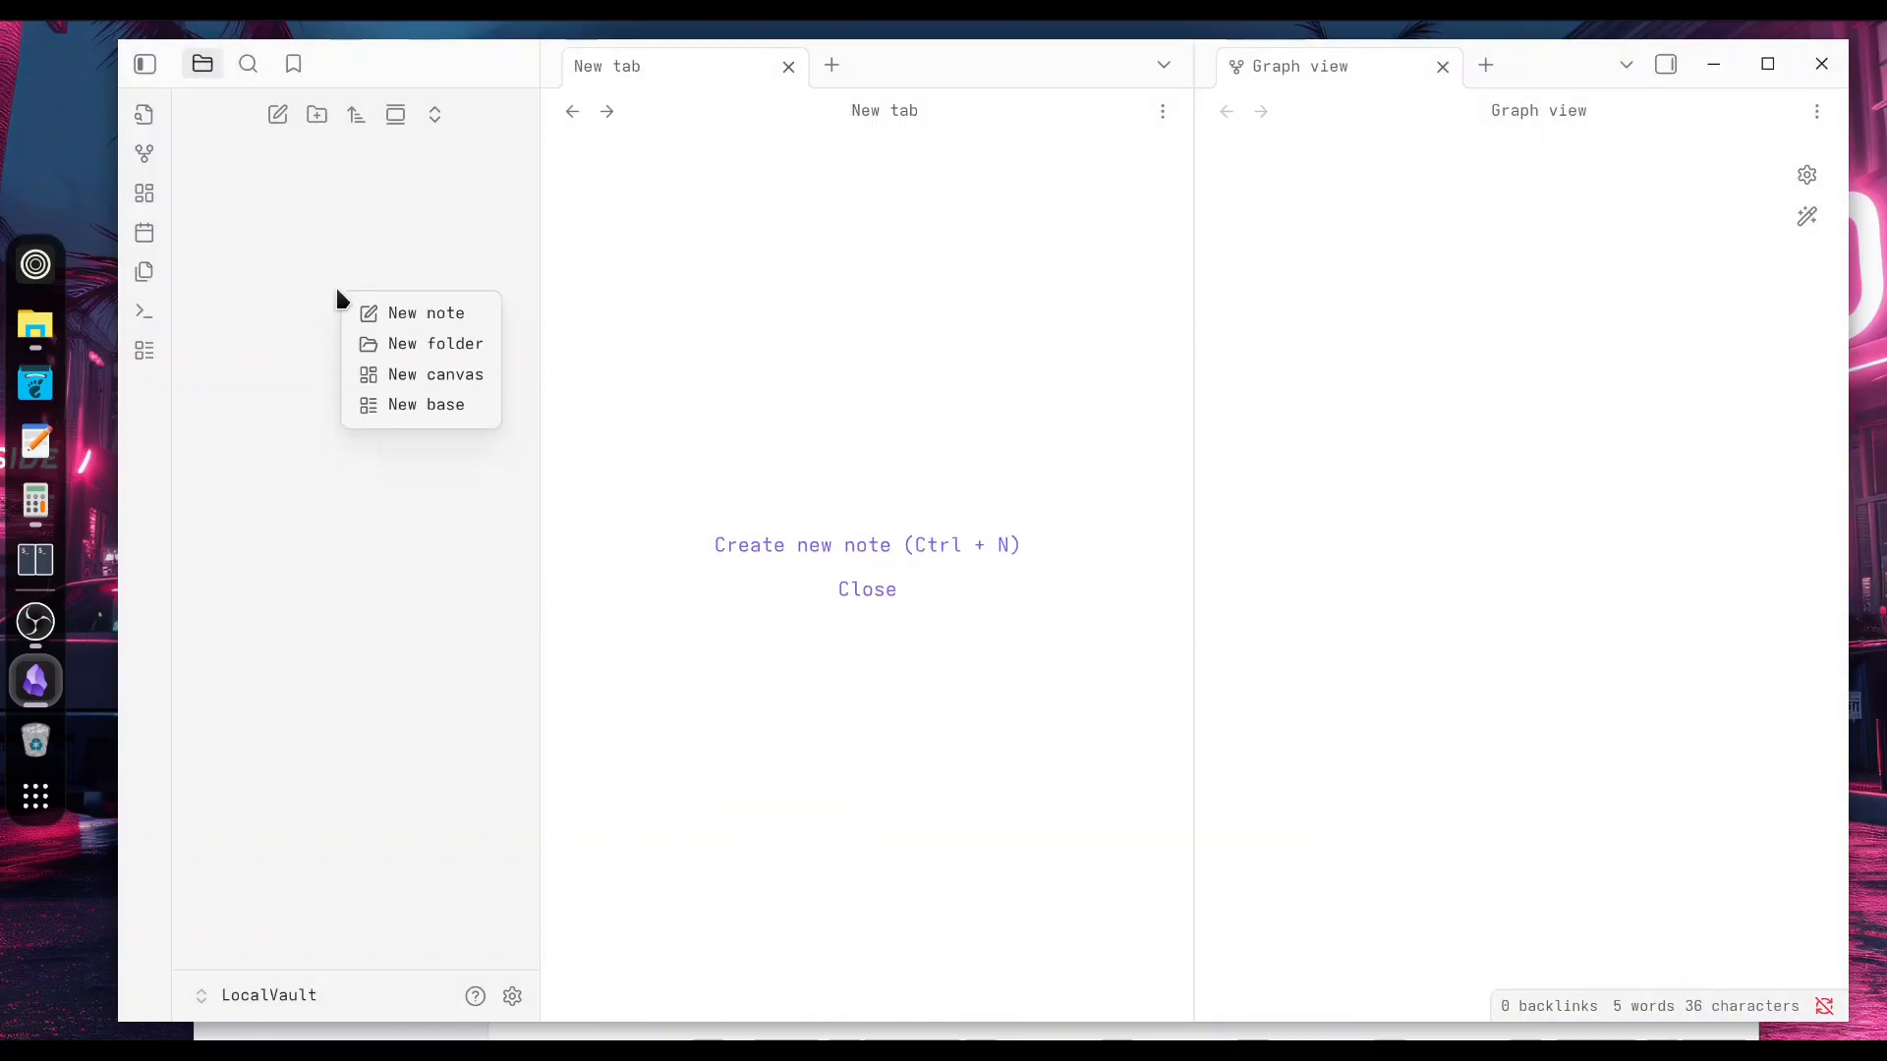
{"action": "left_click", "coordinate": [393, 313]}
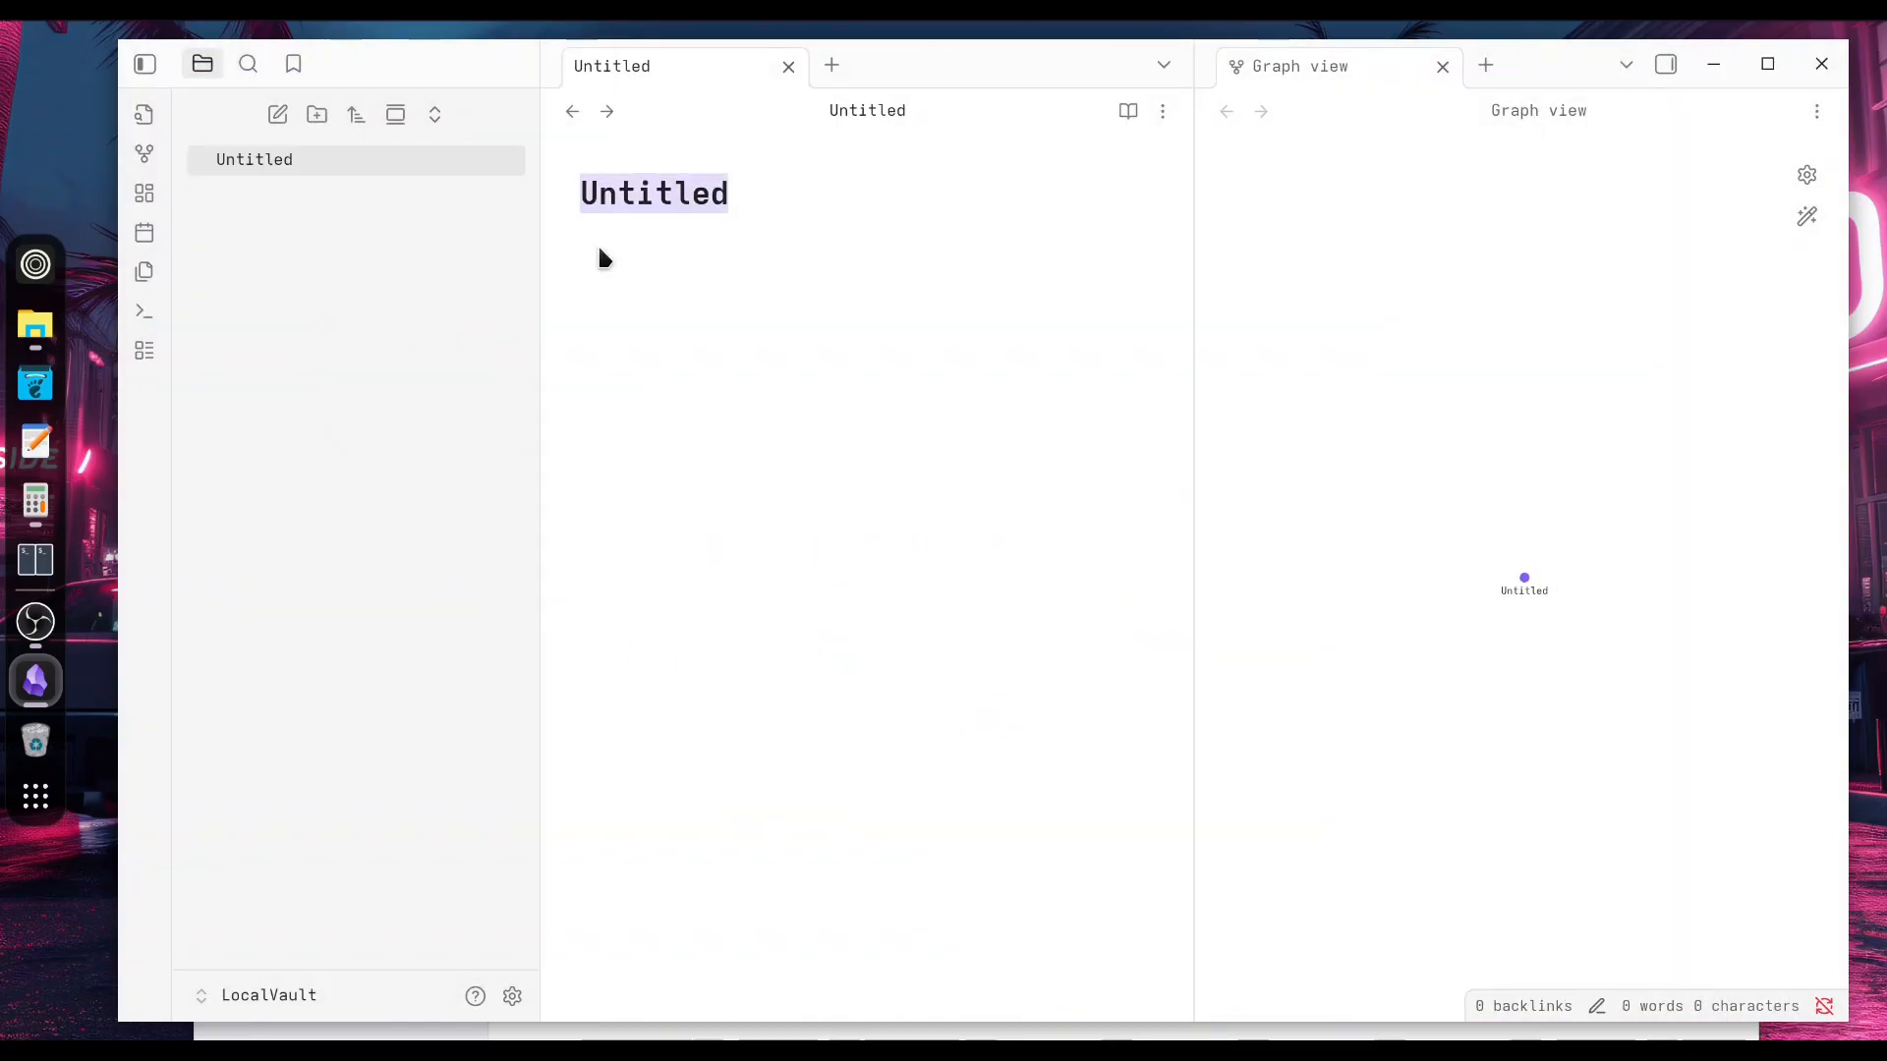
{"action": "left_click", "coordinate": [764, 192]}
{"action": "key", "text": "BackSpace"}
{"action": "key", "text": "BackSpace"}
{"action": "key", "text": "BackSpace"}
{"action": "key", "text": "BackSpace"}
{"action": "key", "text": "BackSpace"}
{"action": "key", "text": "BackSpace"}
{"action": "key", "text": "BackSpace"}
{"action": "key", "text": "BackSpace"}
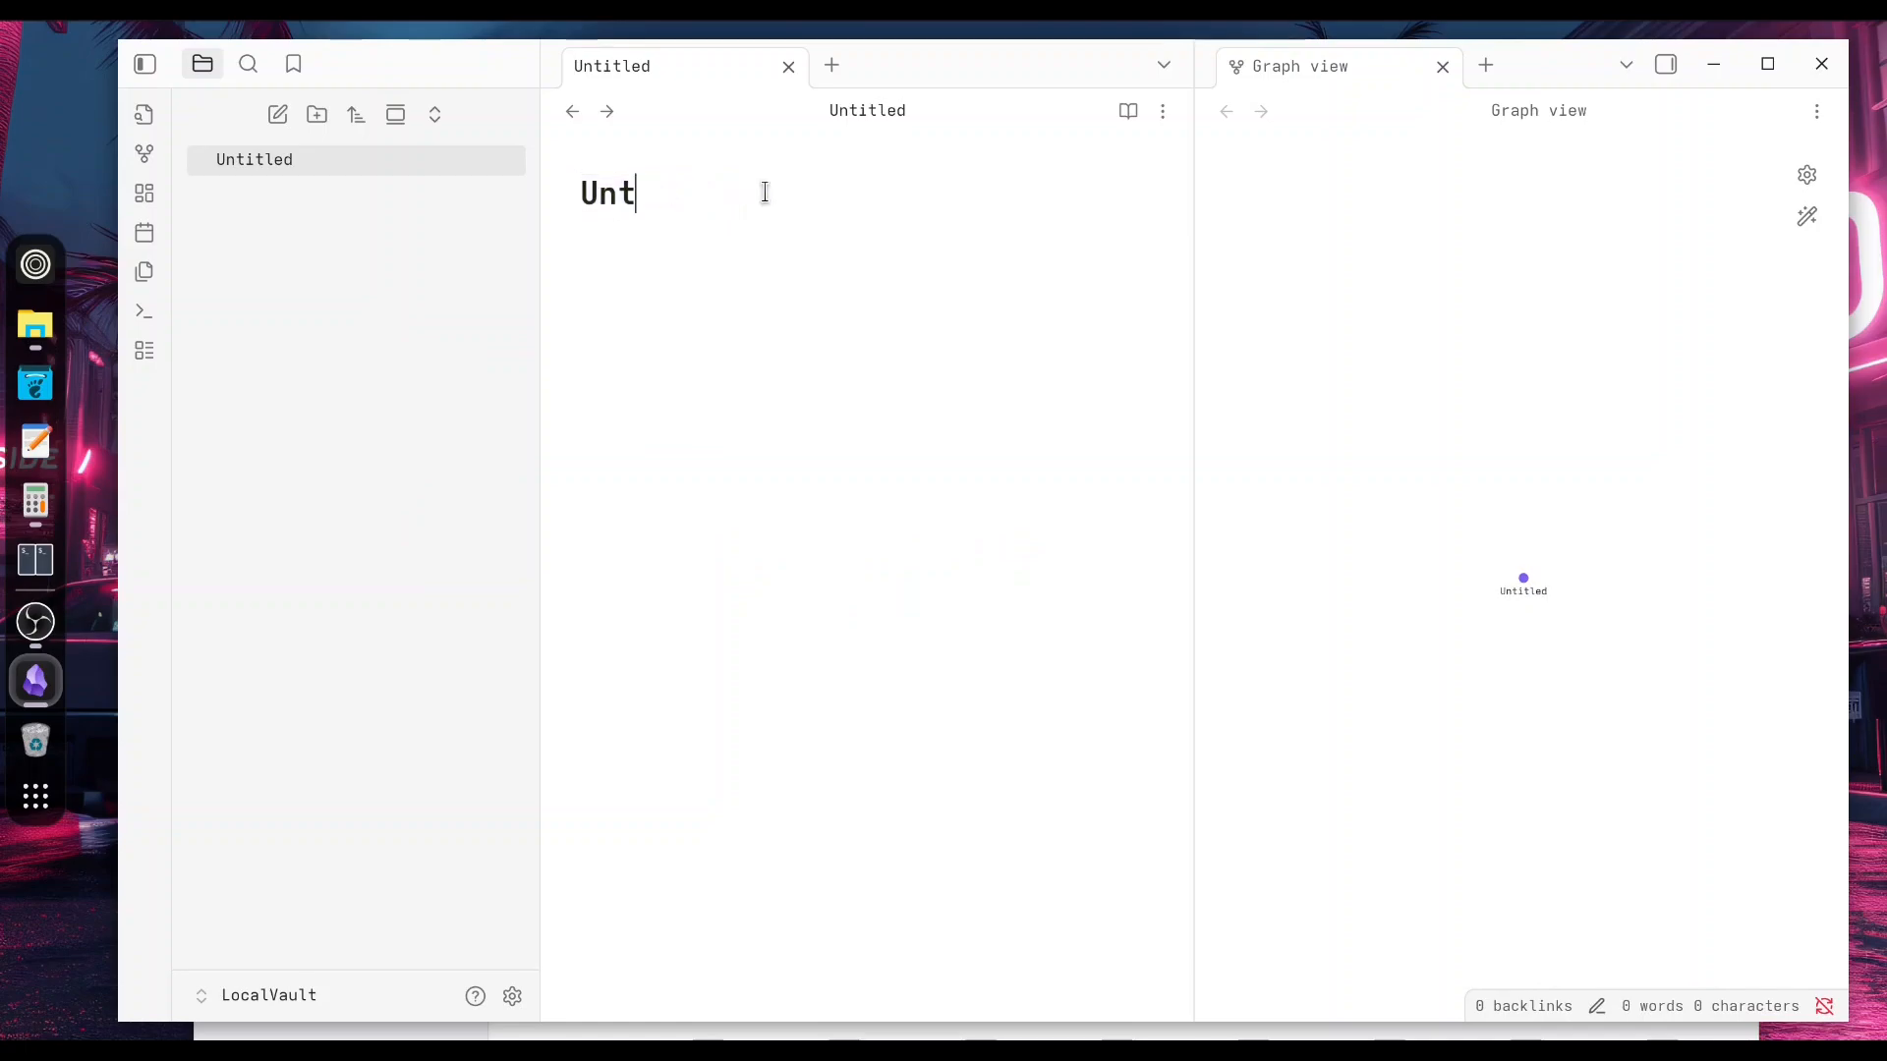
{"action": "type", "text": "KS Tech"}
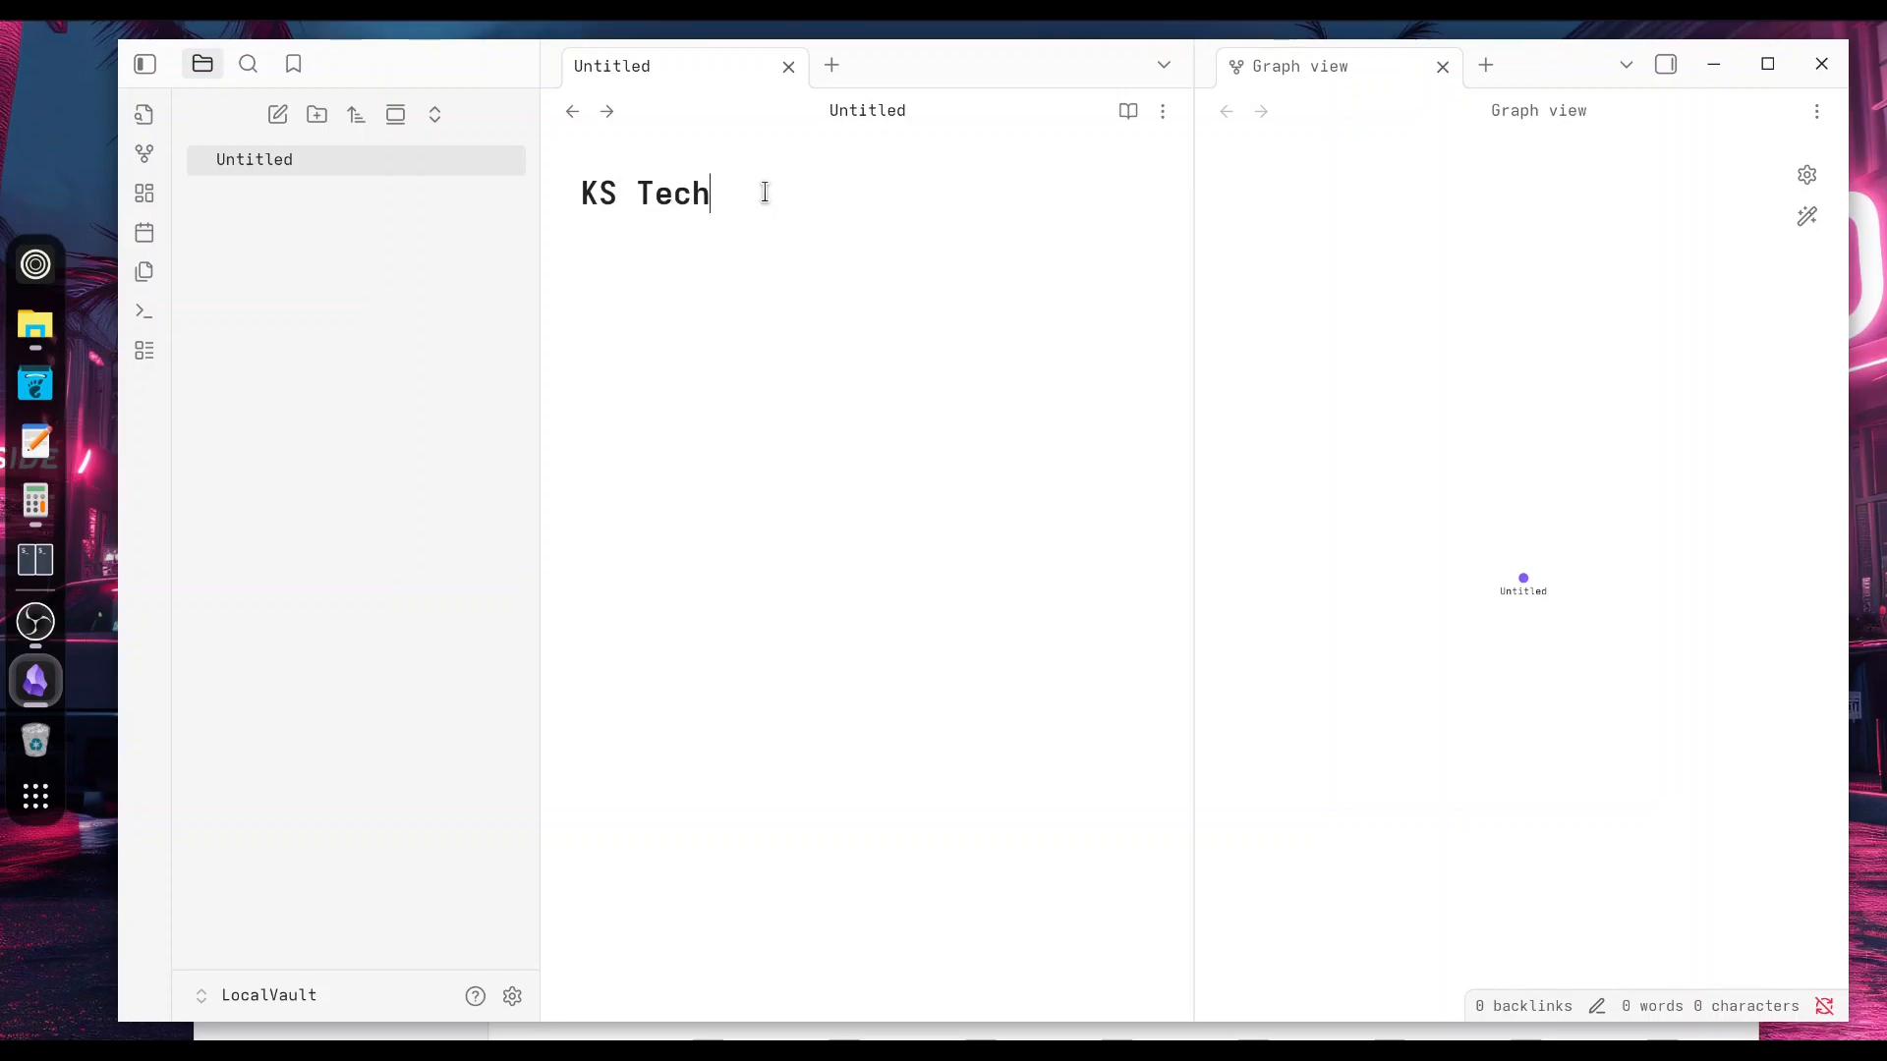
{"action": "type", "text": " base plan"}
{"action": "key", "text": "Return"}
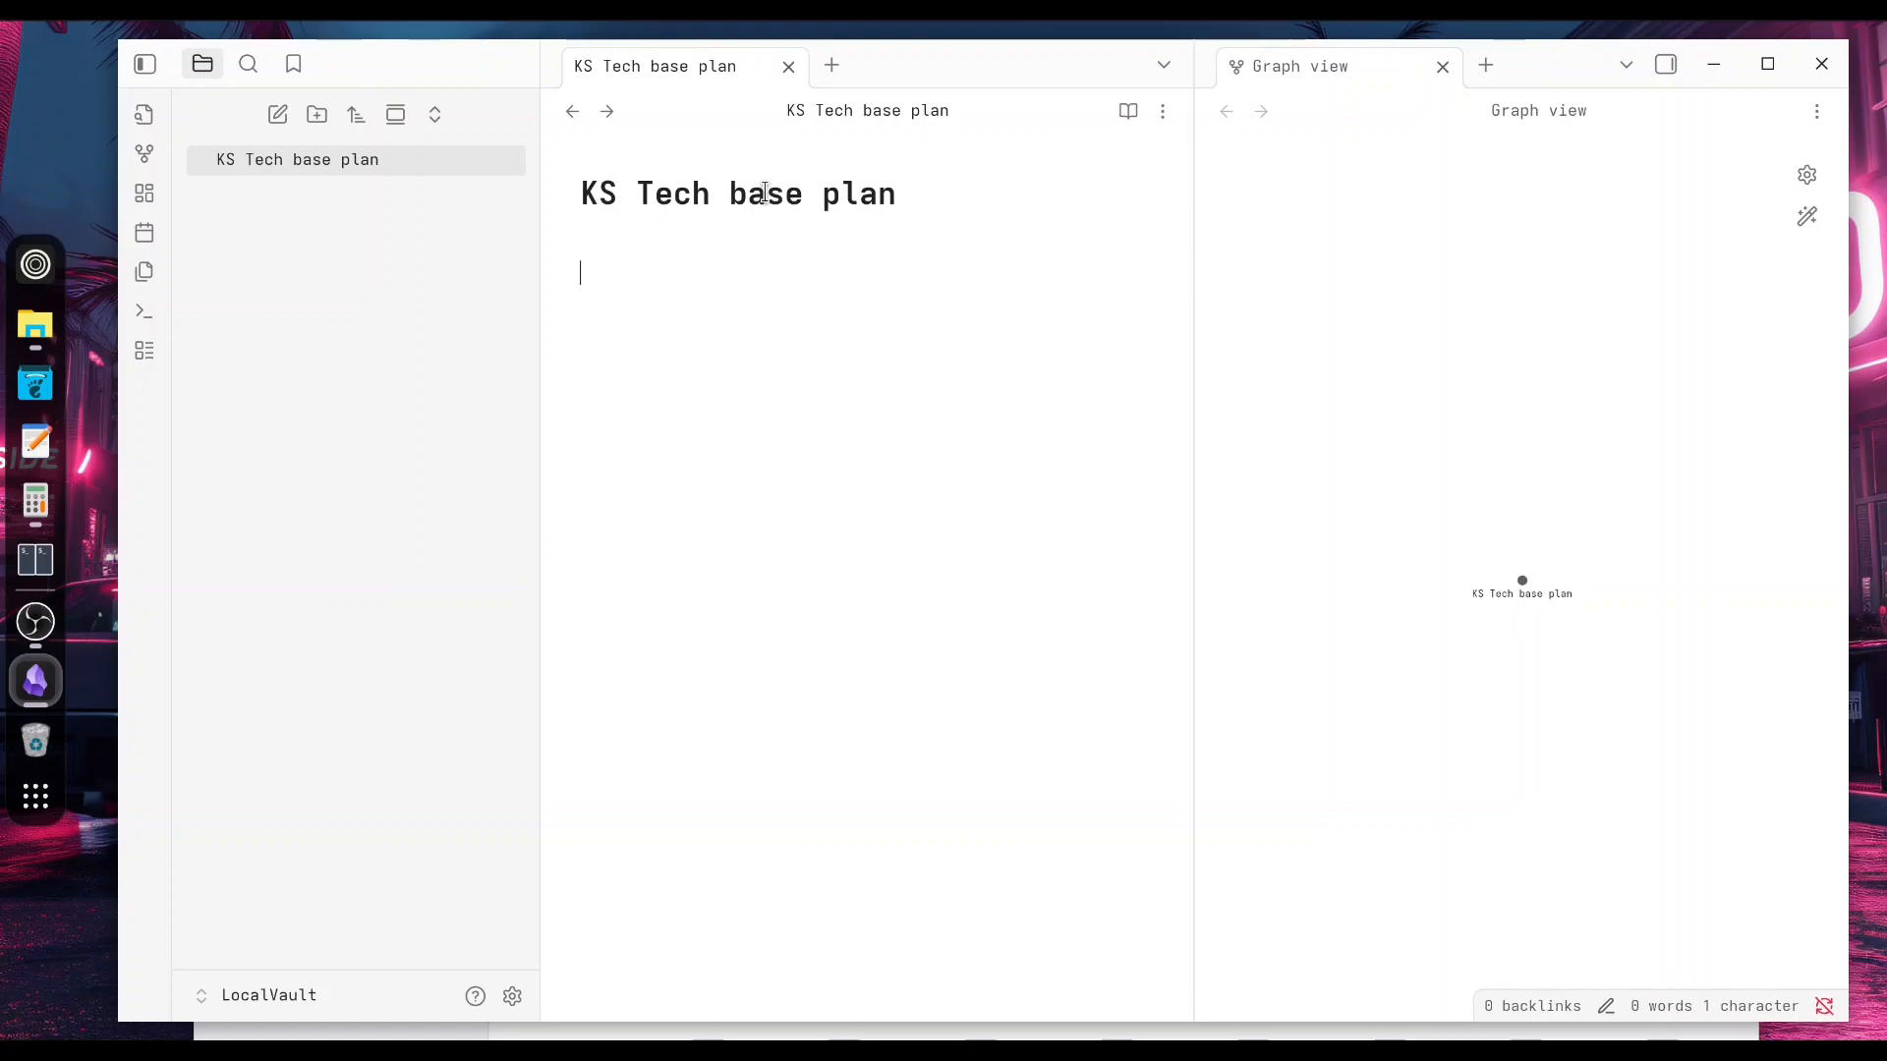
Add the level-one heading "What KS Tech channel has to offer" to the note body
{"action": "type", "text": "#"}
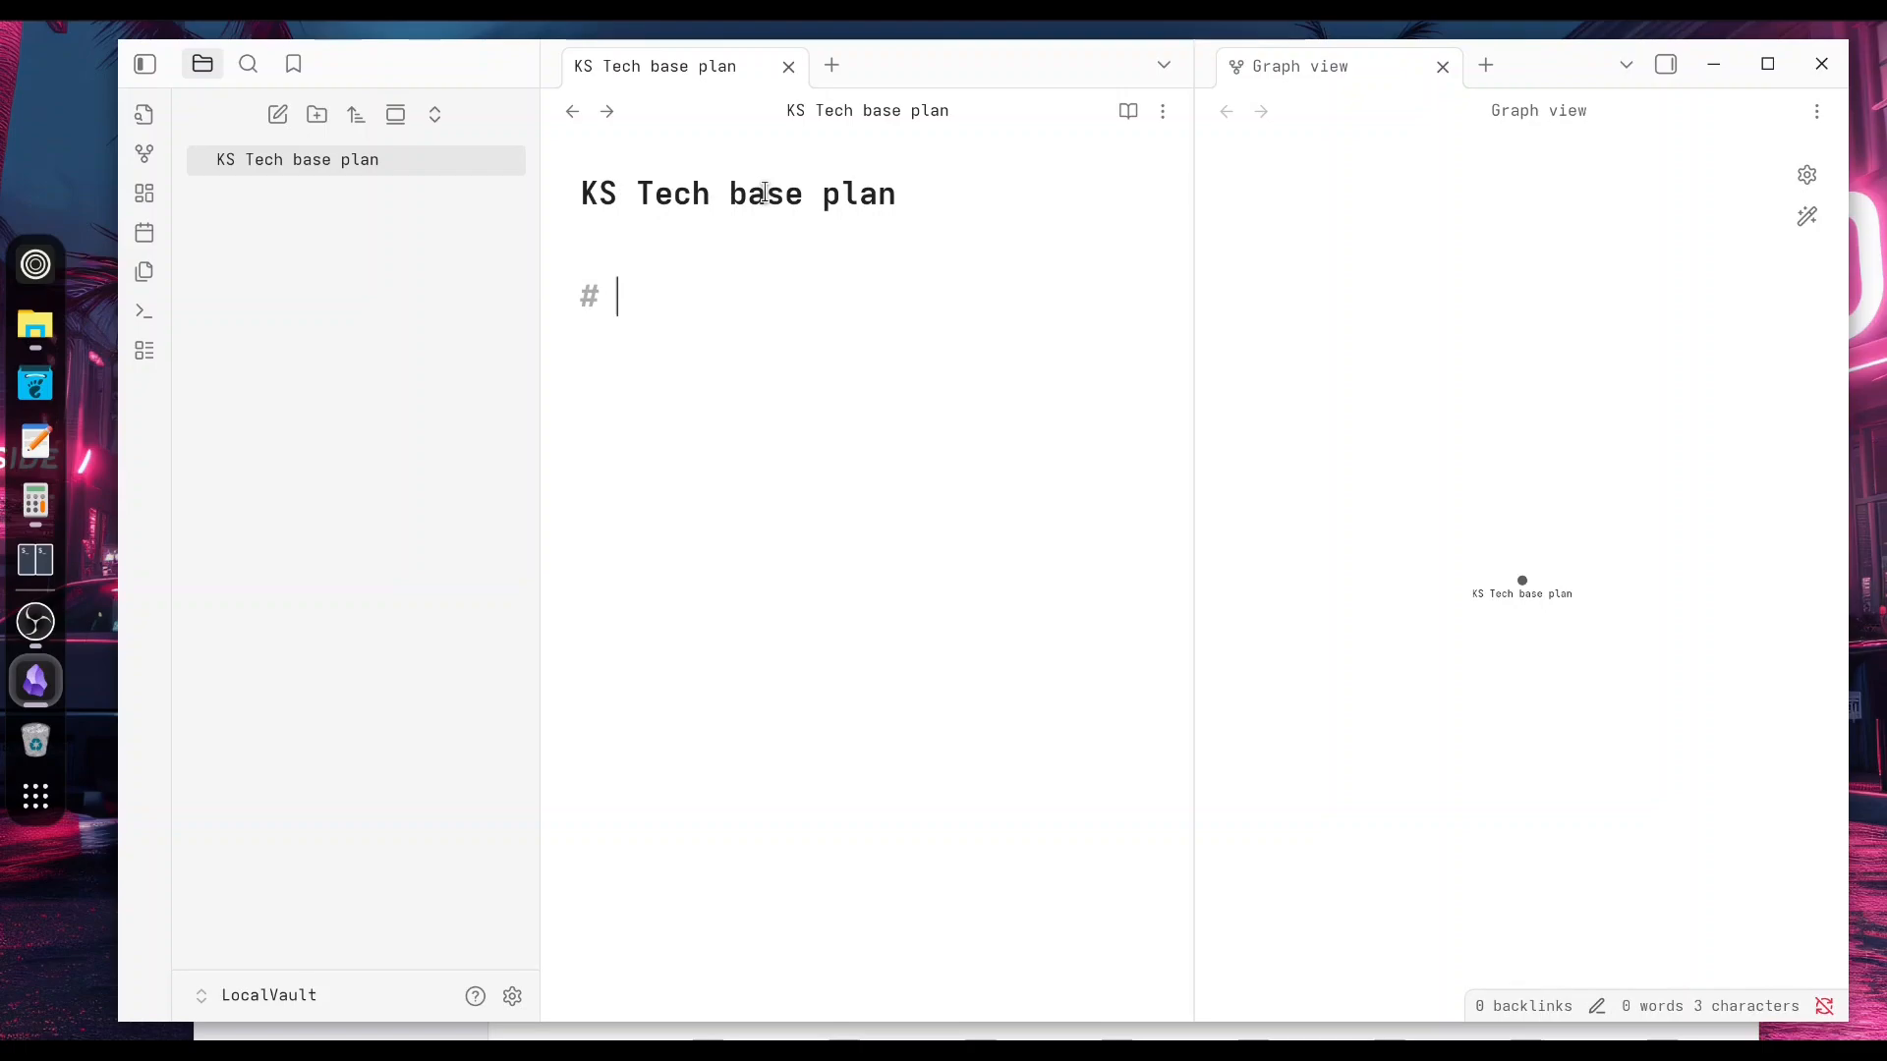
{"action": "type", "text": " What KS Tech channel has to offer"}
{"action": "key", "text": "Return"}
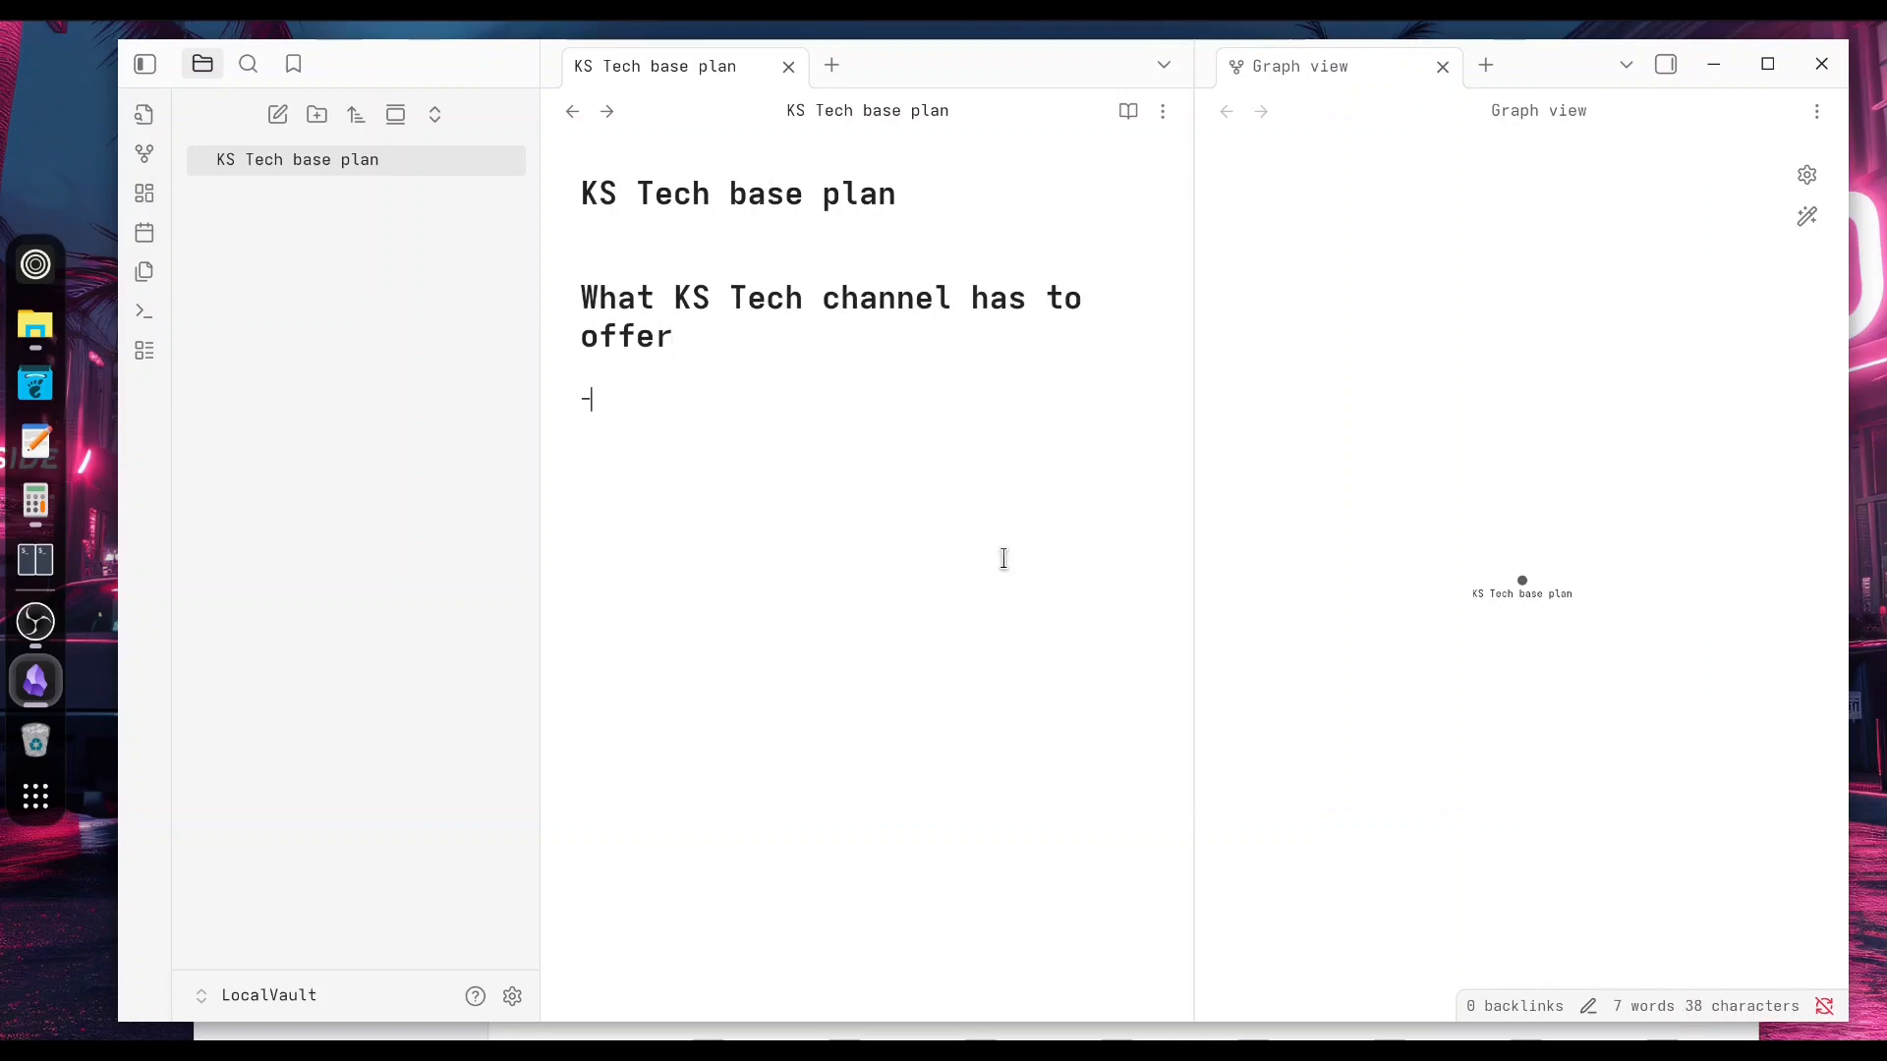
Add a bullet list under the heading with Android Programming, ESP32 and R Programming, and end it with an empty line
{"action": "type", "text": "- Anroid Programm"}
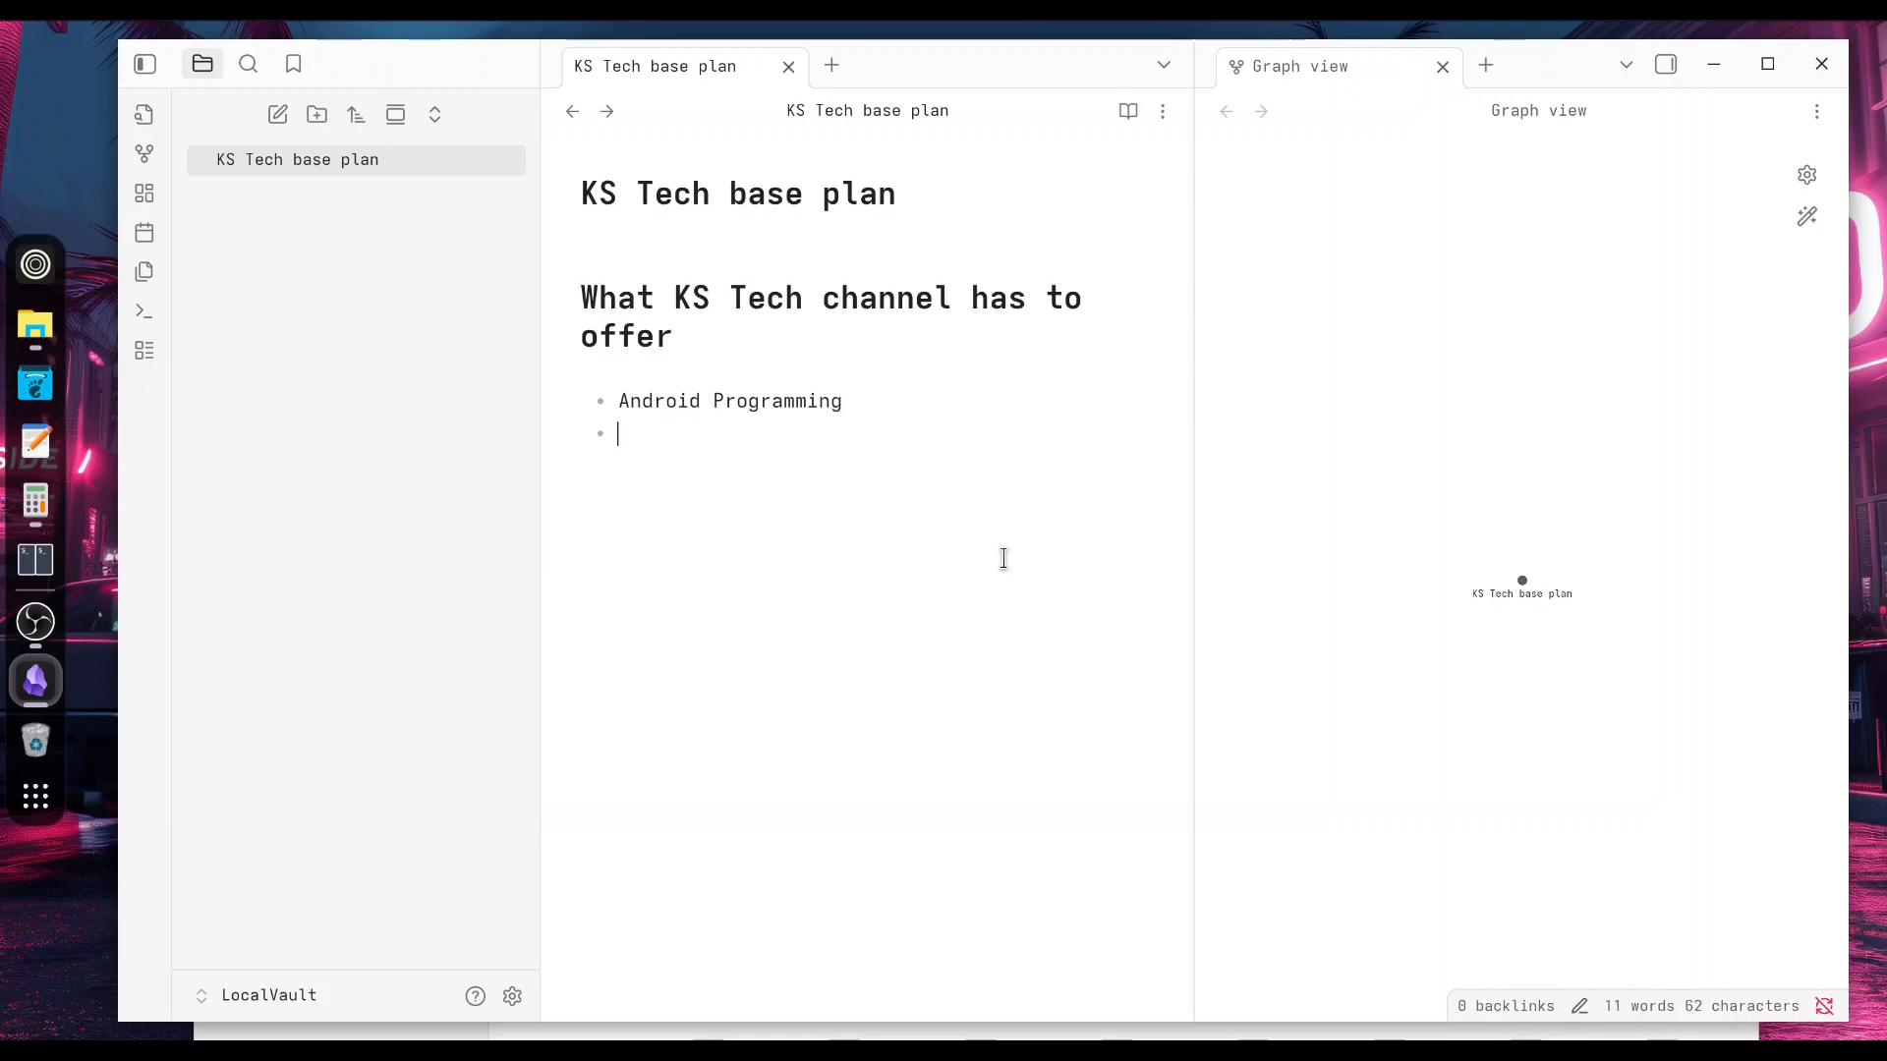
{"action": "type", "text": "sp"}
{"action": "type", "text": "SP"}
{"action": "type", "text": "R"}
{"action": "type", "text": " Programming"}
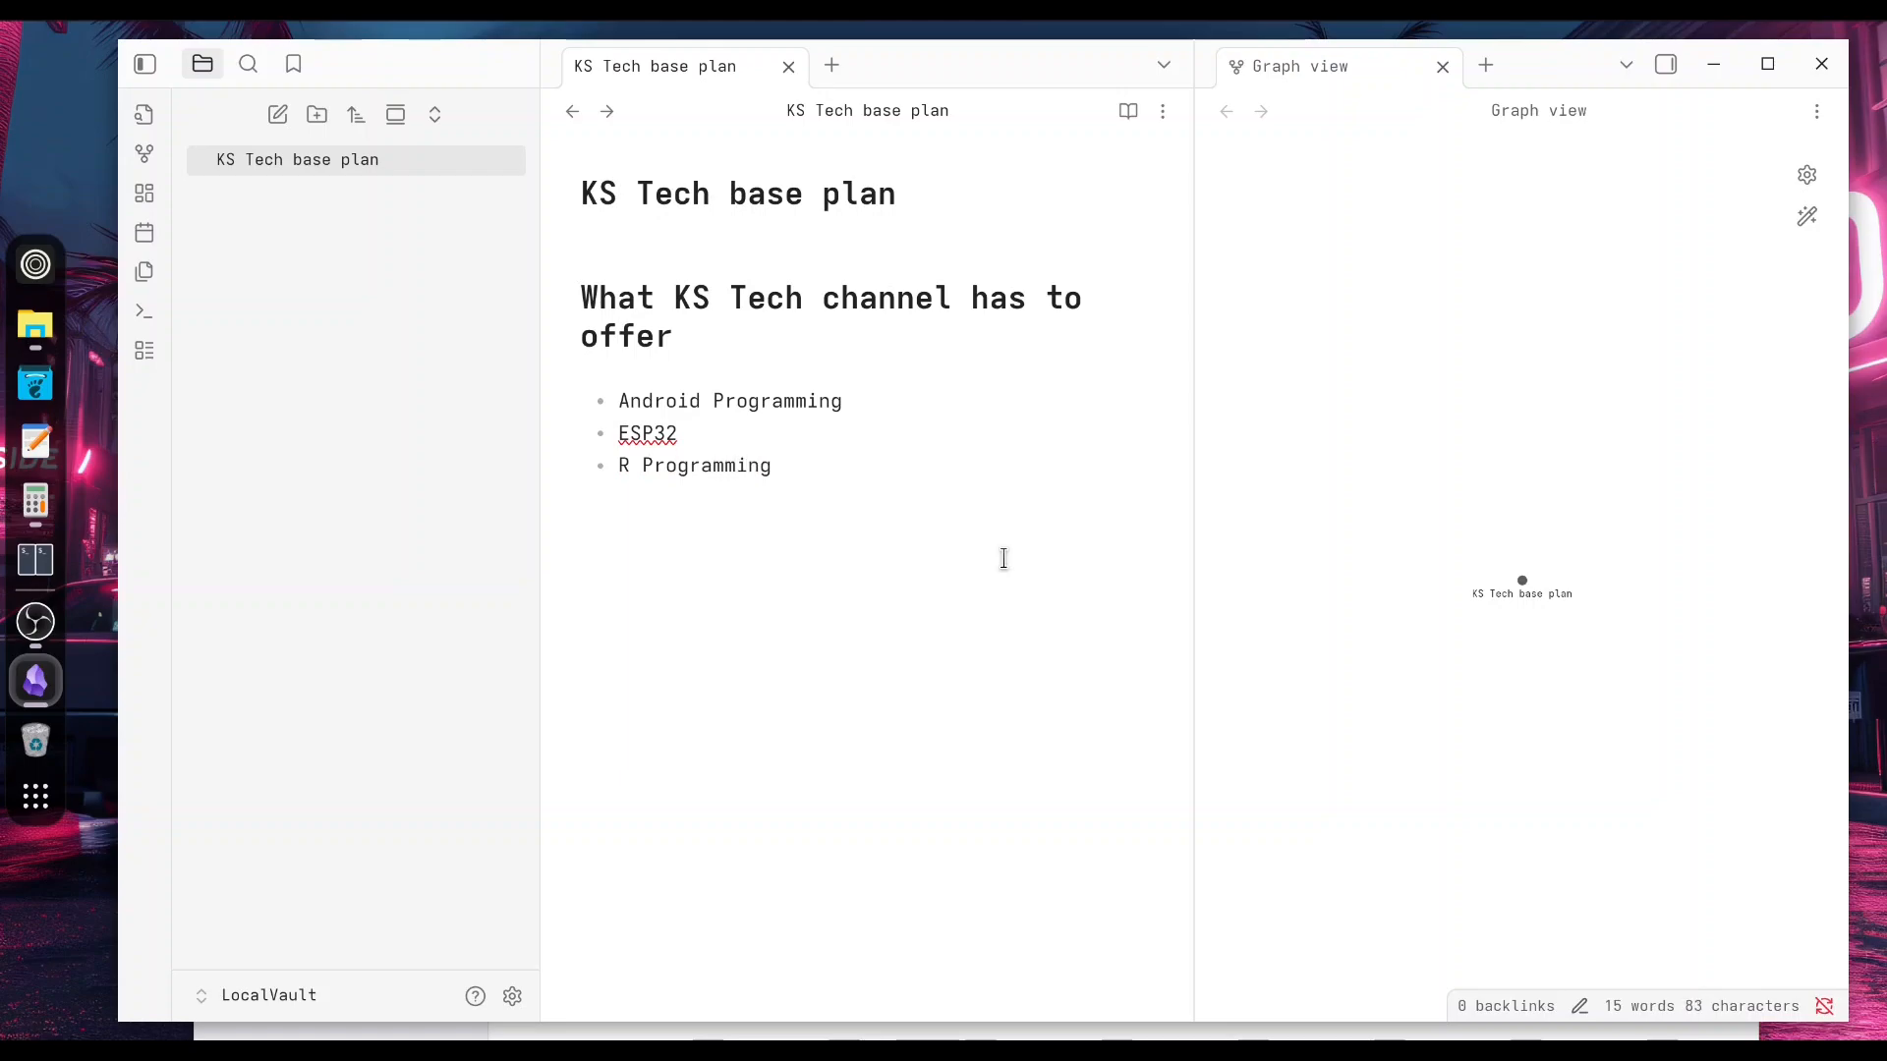
{"action": "key", "text": "Return"}
{"action": "key", "text": "Return"}
Turn the Android Programming bullet into an internal link by enclosing it in double square brackets
{"action": "left_click", "coordinate": [613, 399]}
{"action": "type", "text": "[["}
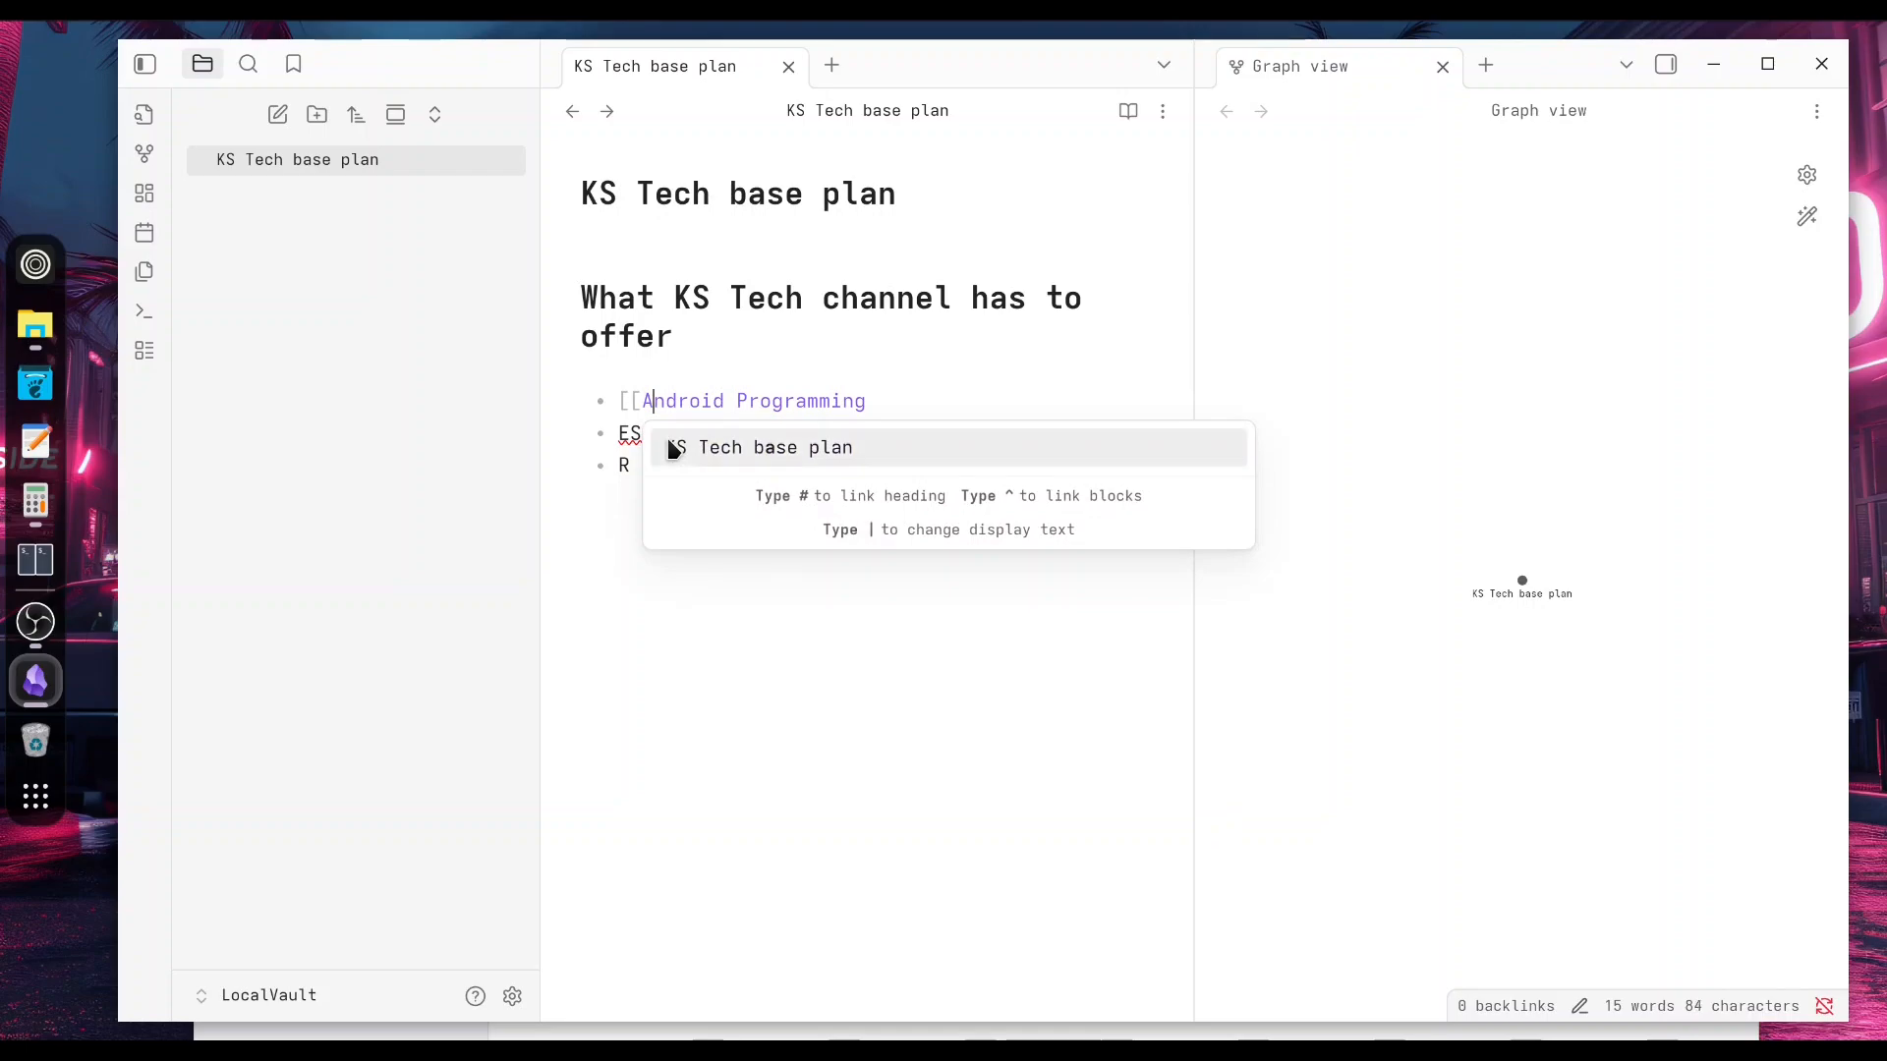
{"action": "key", "text": "Right"}
{"action": "key", "text": "Right"}
{"action": "key", "text": "Right"}
{"action": "key", "text": "Right"}
{"action": "key", "text": "Right"}
{"action": "key", "text": "Right"}
{"action": "key", "text": "Right"}
{"action": "key", "text": "Right"}
{"action": "key", "text": "Right"}
{"action": "key", "text": "Right"}
{"action": "key", "text": "Right"}
{"action": "key", "text": "Right"}
{"action": "key", "text": "Right"}
{"action": "key", "text": "Right"}
{"action": "type", "text": "]]"}
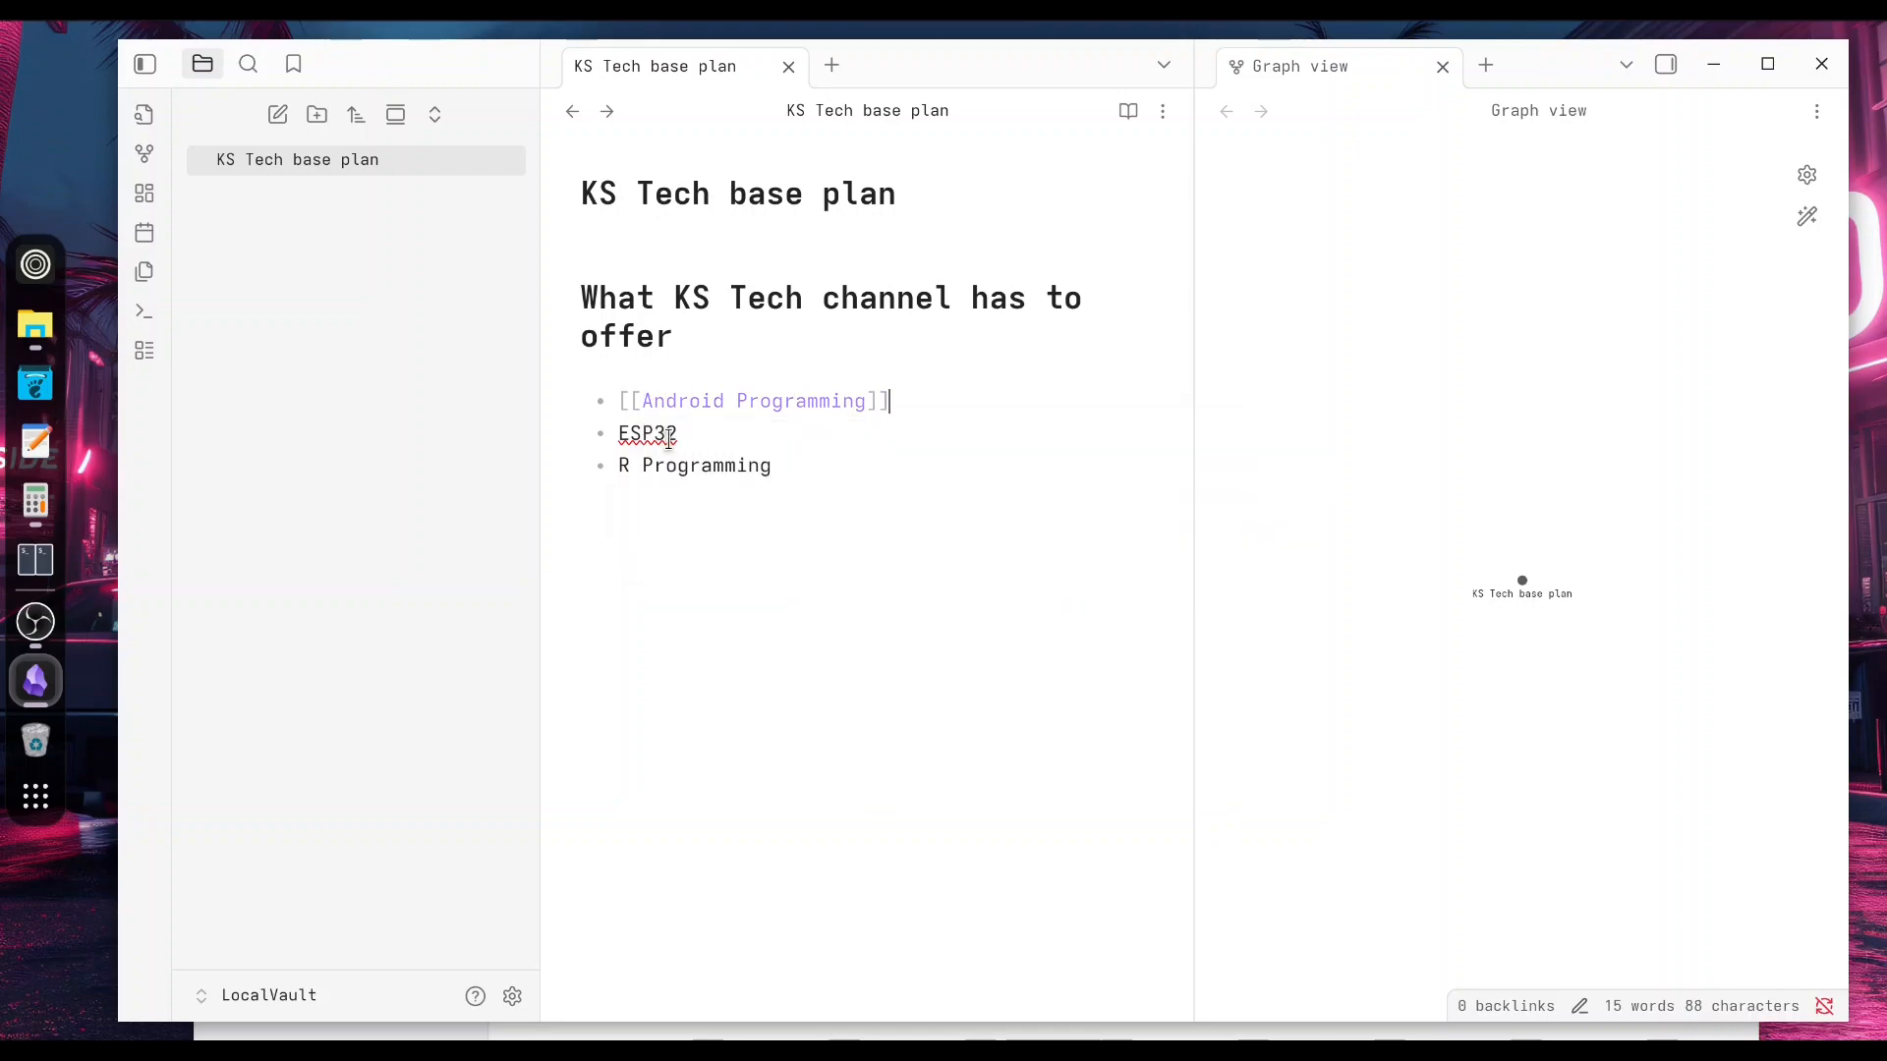
Turn the ESP32 and R Programming bullets into internal links with double square brackets
{"action": "key", "text": "Down"}
{"action": "key", "text": "Home"}
{"action": "type", "text": "[["}
{"action": "key", "text": "End"}
{"action": "type", "text": "]]"}
{"action": "key", "text": "Down"}
{"action": "key", "text": "Home"}
{"action": "type", "text": "[["}
{"action": "key", "text": "End"}
{"action": "type", "text": "]]"}
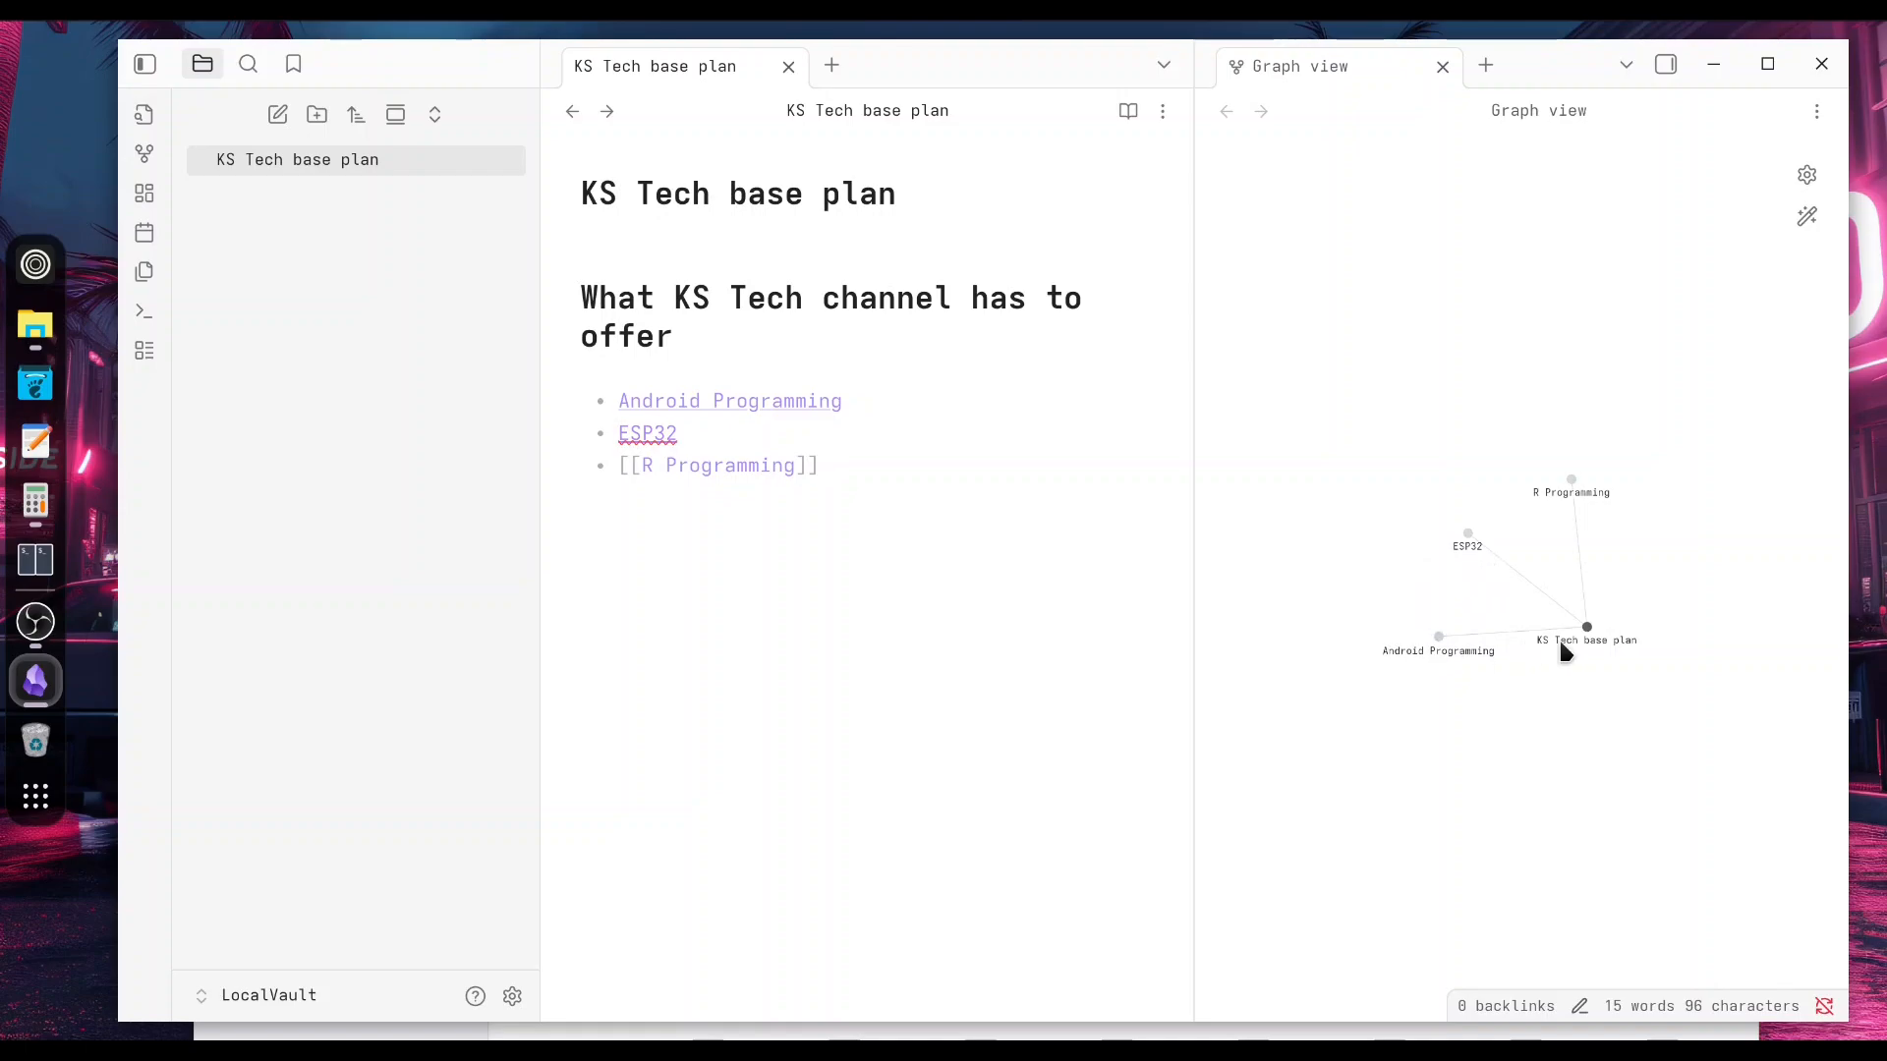
Move the KS Tech base plan node upward in the graph and place the cursor on the line below the list
{"action": "left_click_drag", "start_coordinate": [1589, 637], "coordinate": [1572, 511]}
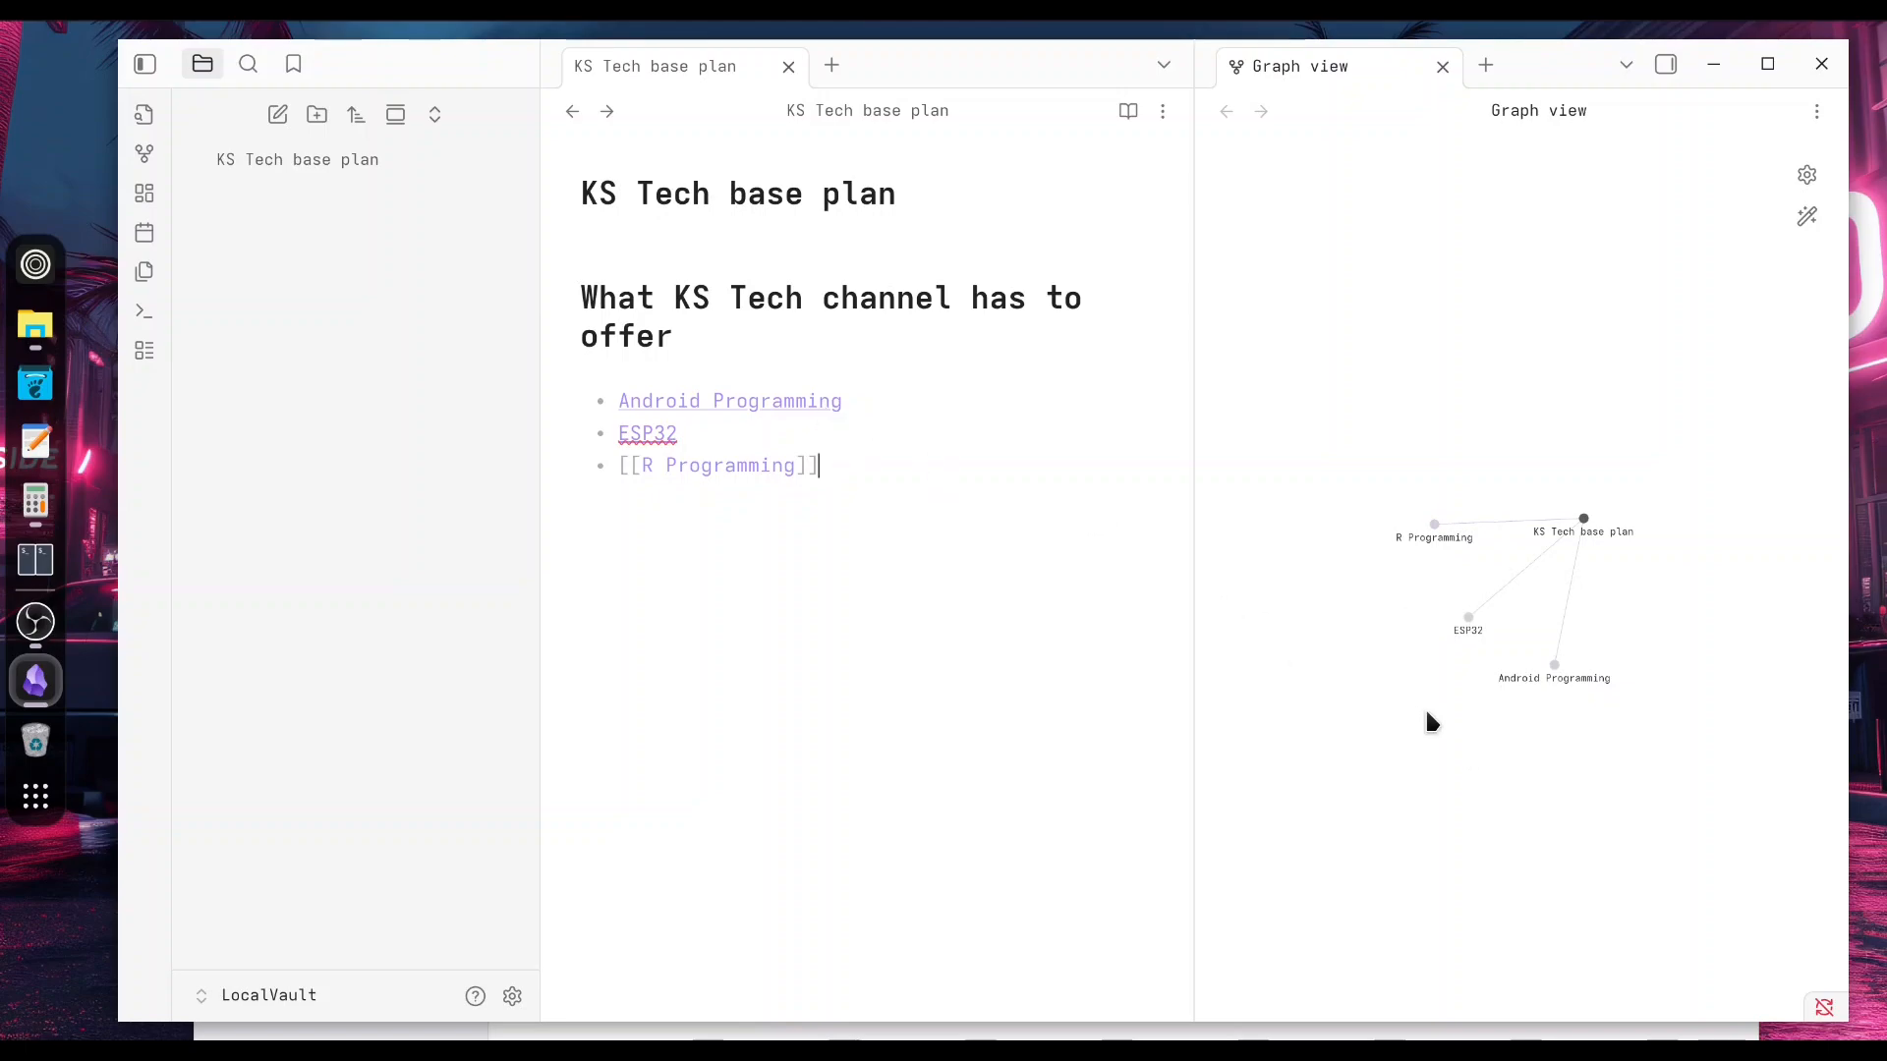
{"action": "key", "text": "Return"}
{"action": "key", "text": "Return"}
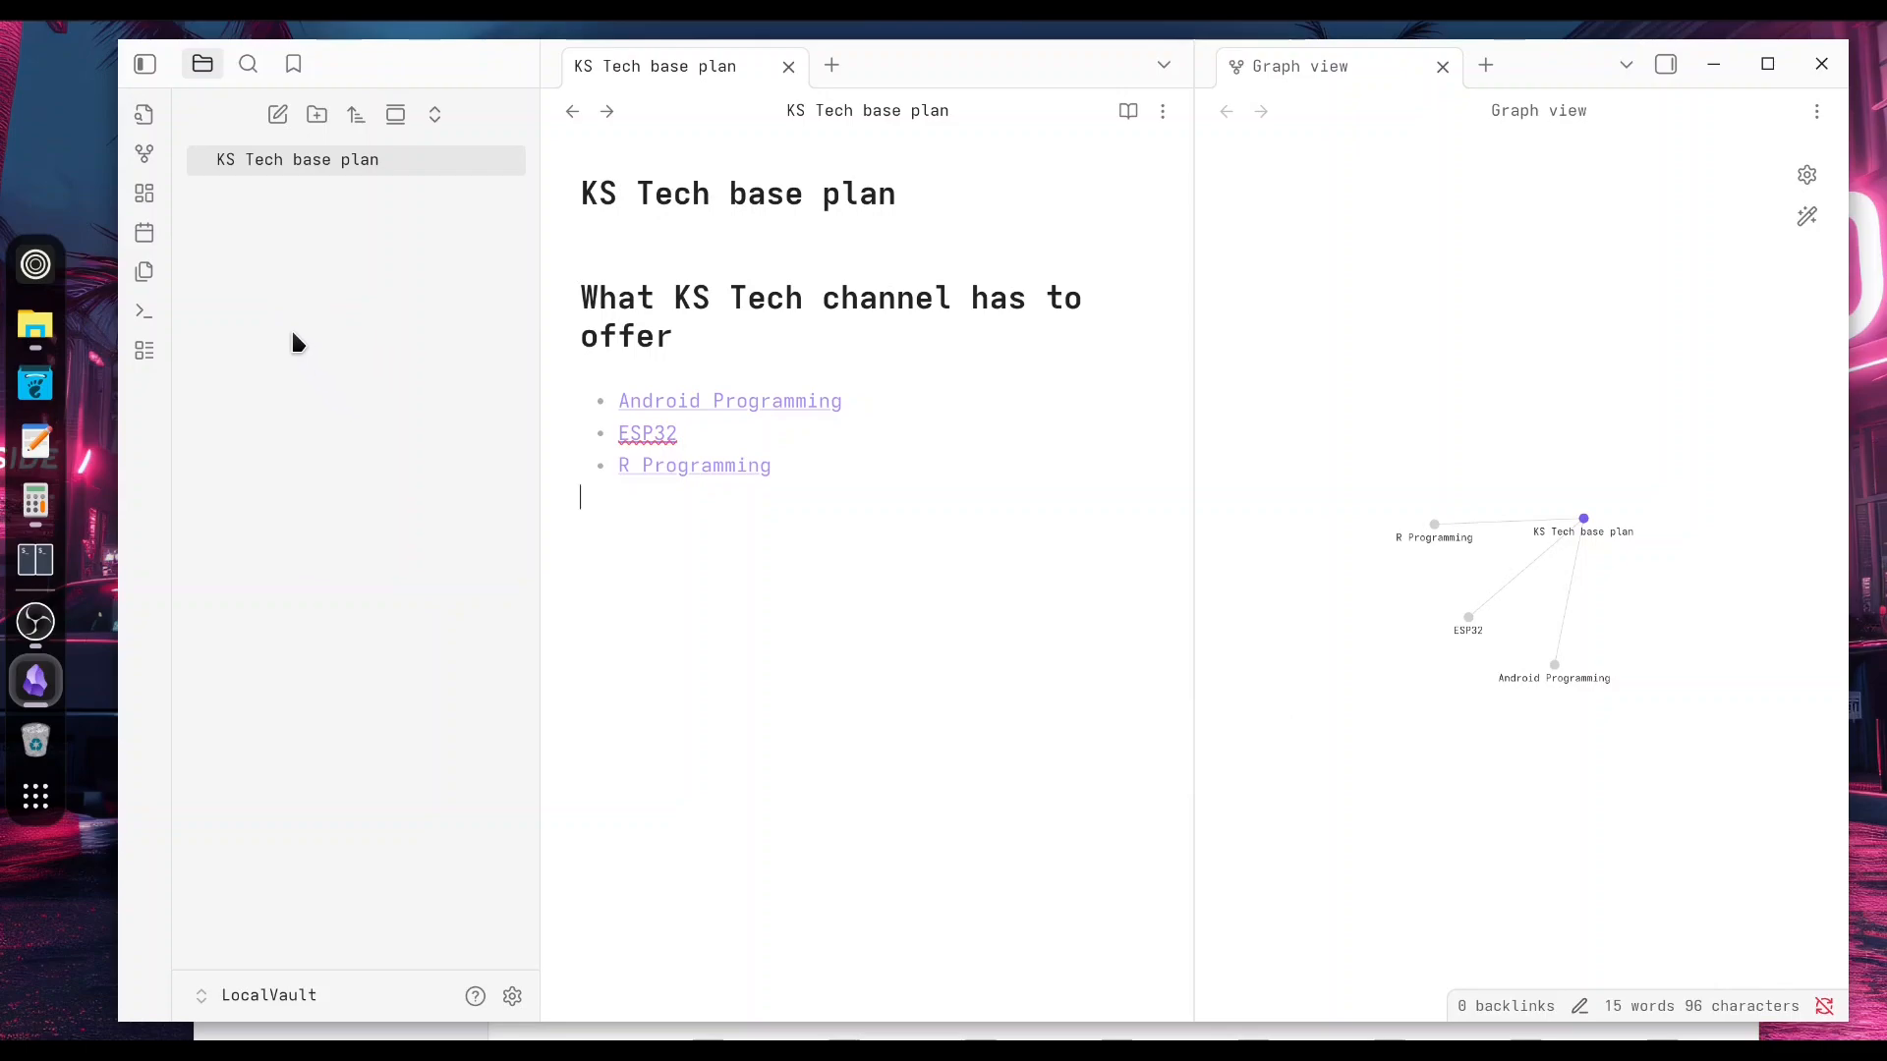
Create the Android Programming note from its link and return to the KS Tech base plan note
{"action": "right_click", "coordinate": [794, 413]}
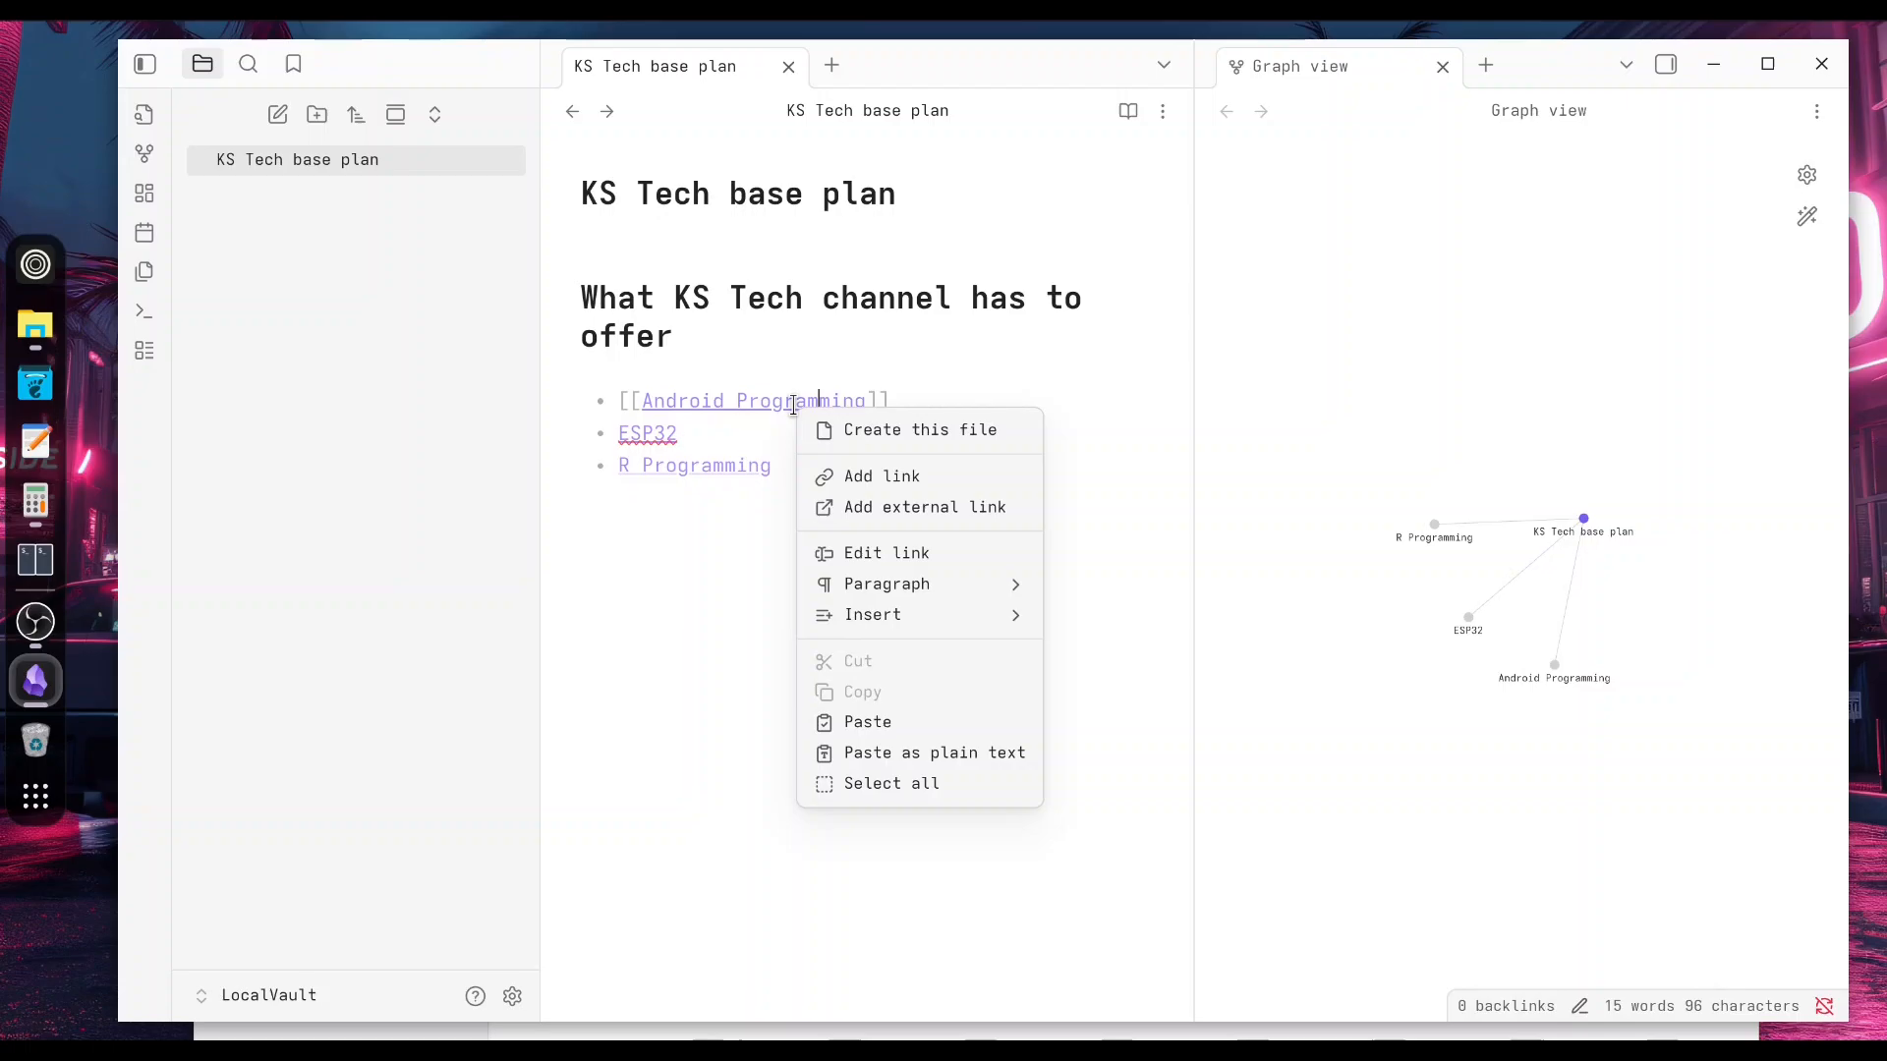
{"action": "left_click", "coordinate": [892, 433]}
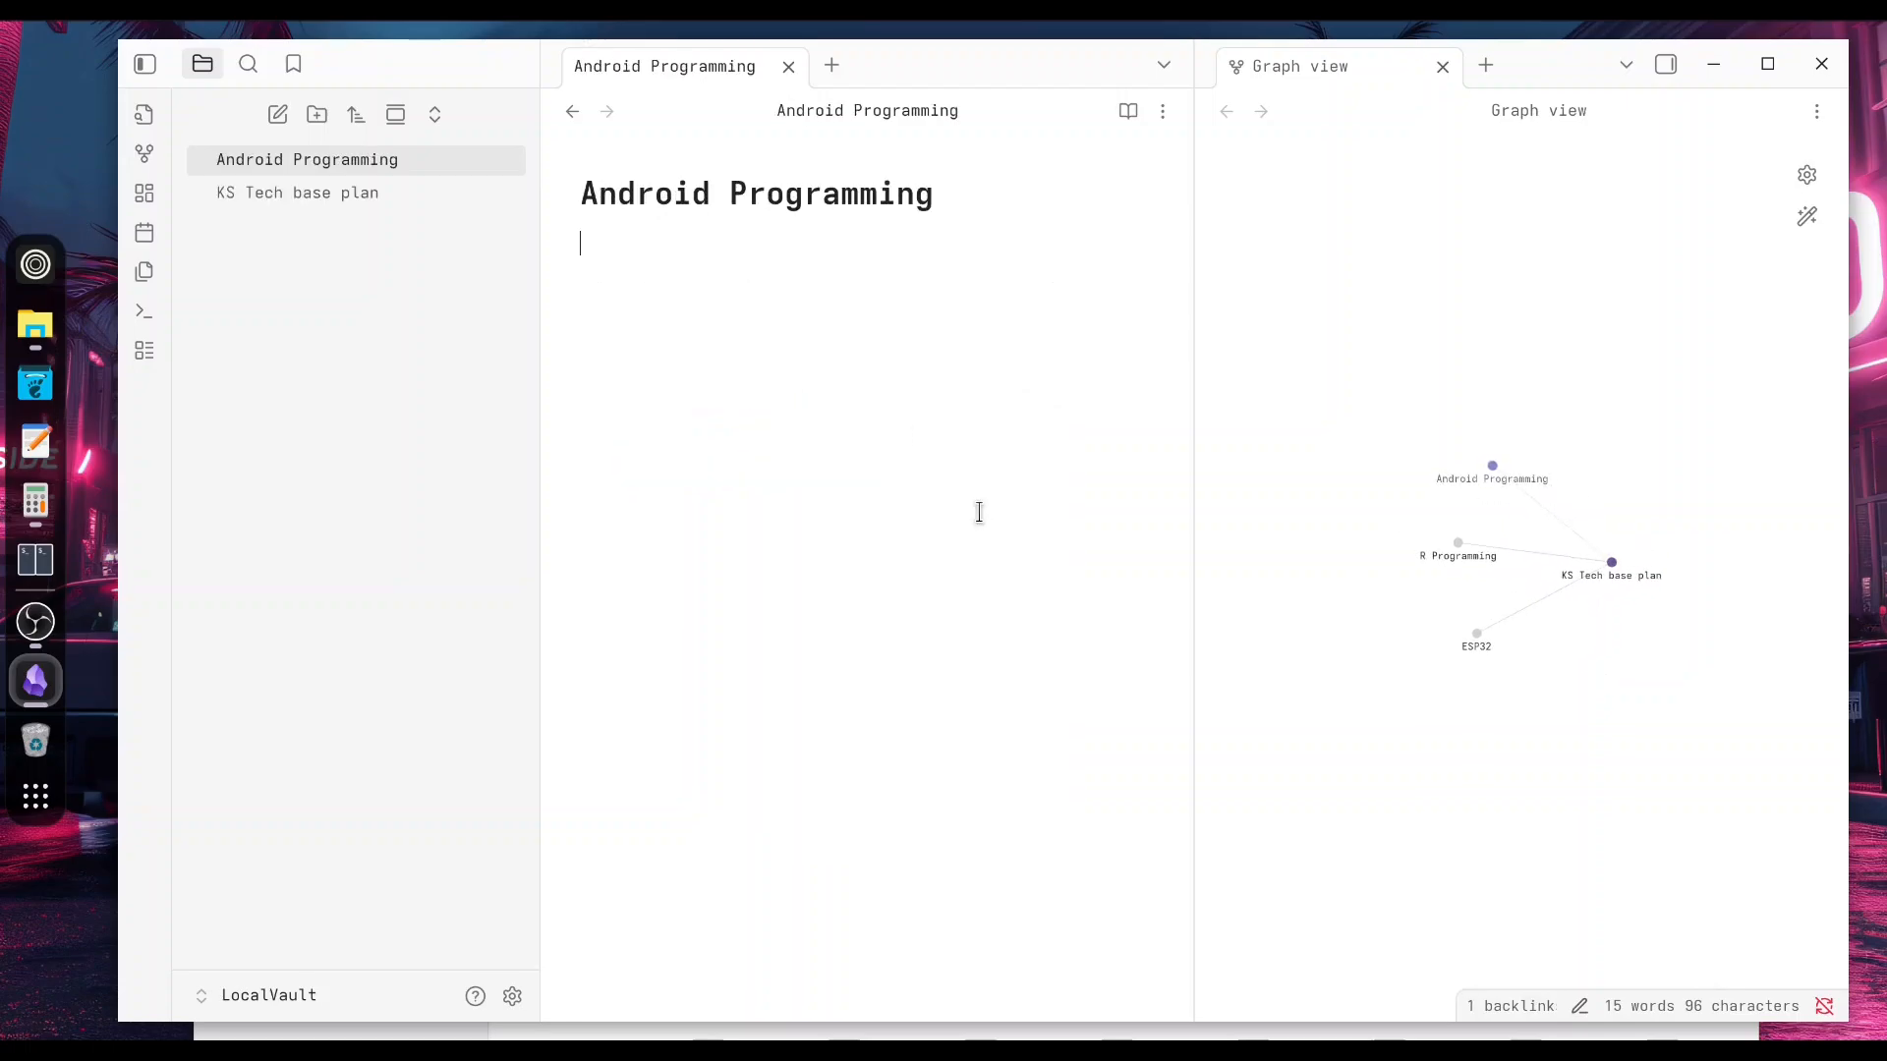
{"action": "left_click", "coordinate": [343, 197]}
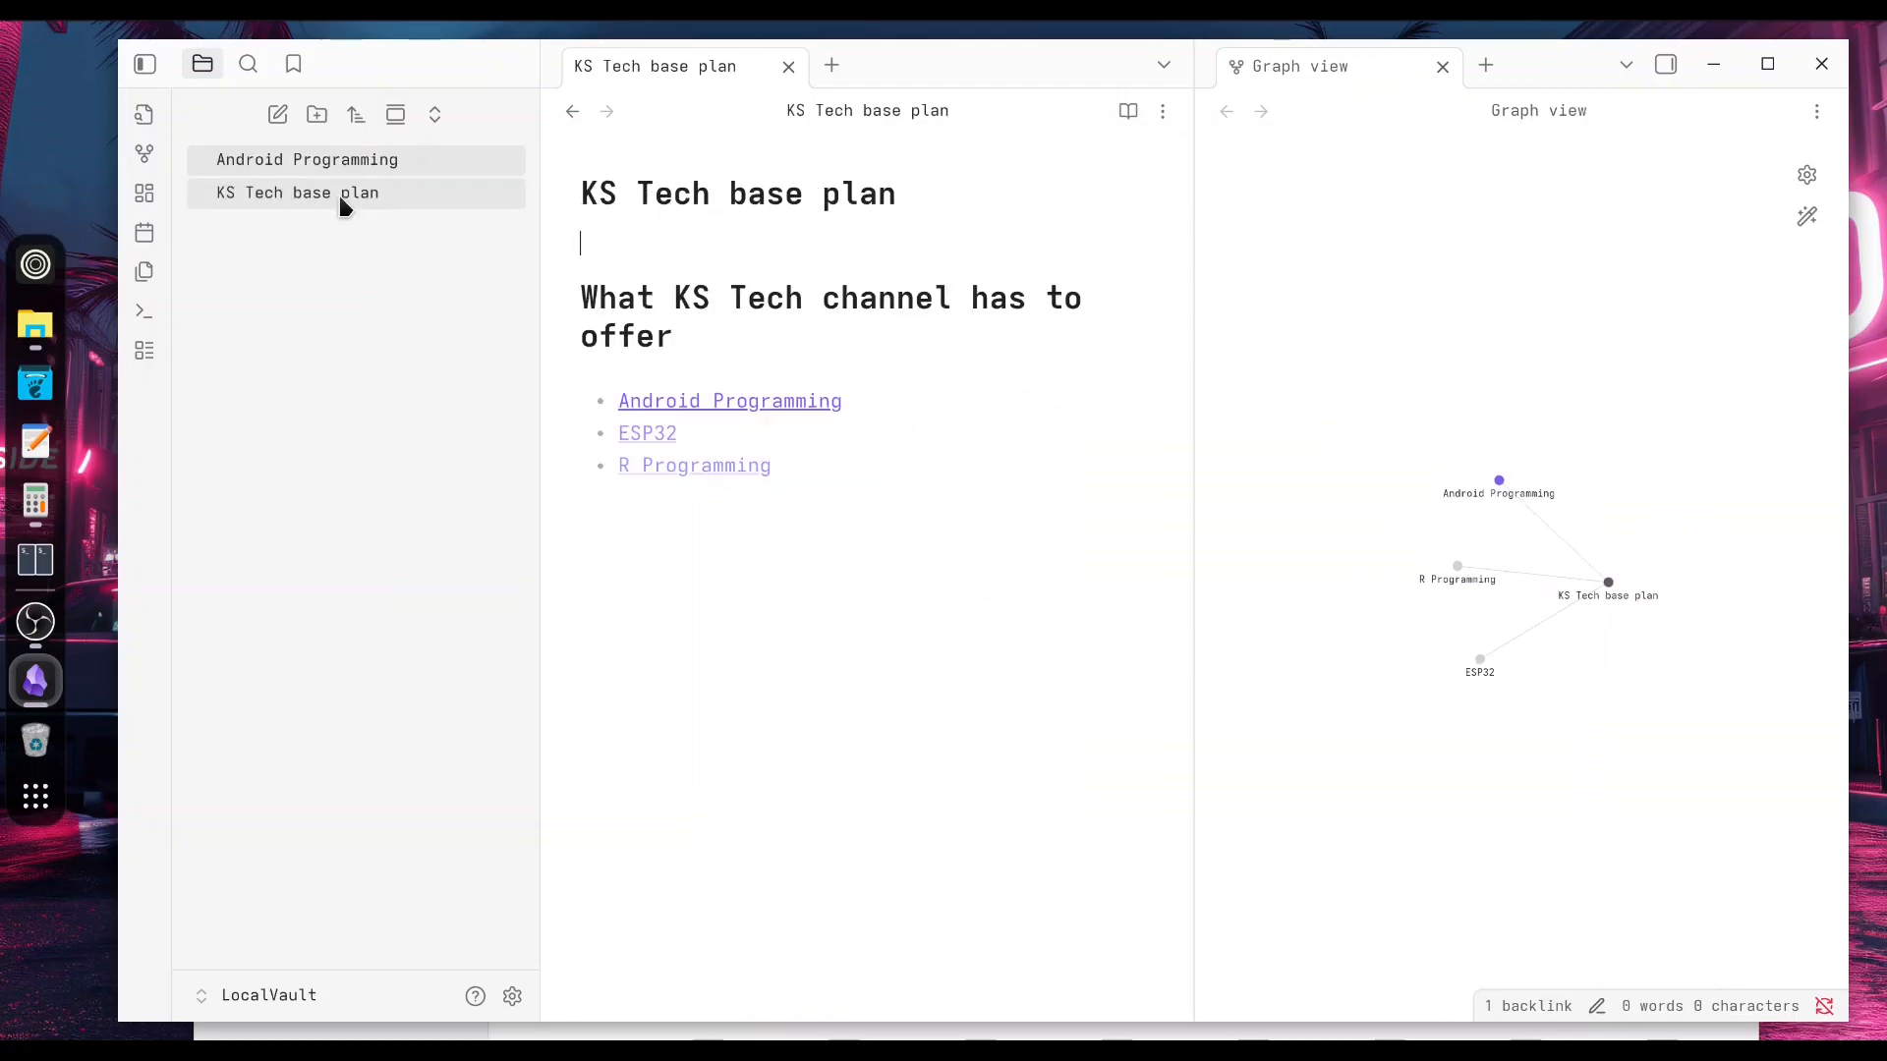
Create the ESP32 and R Programming notes from their links and return to the line below the plan's list
{"action": "right_click", "coordinate": [660, 435]}
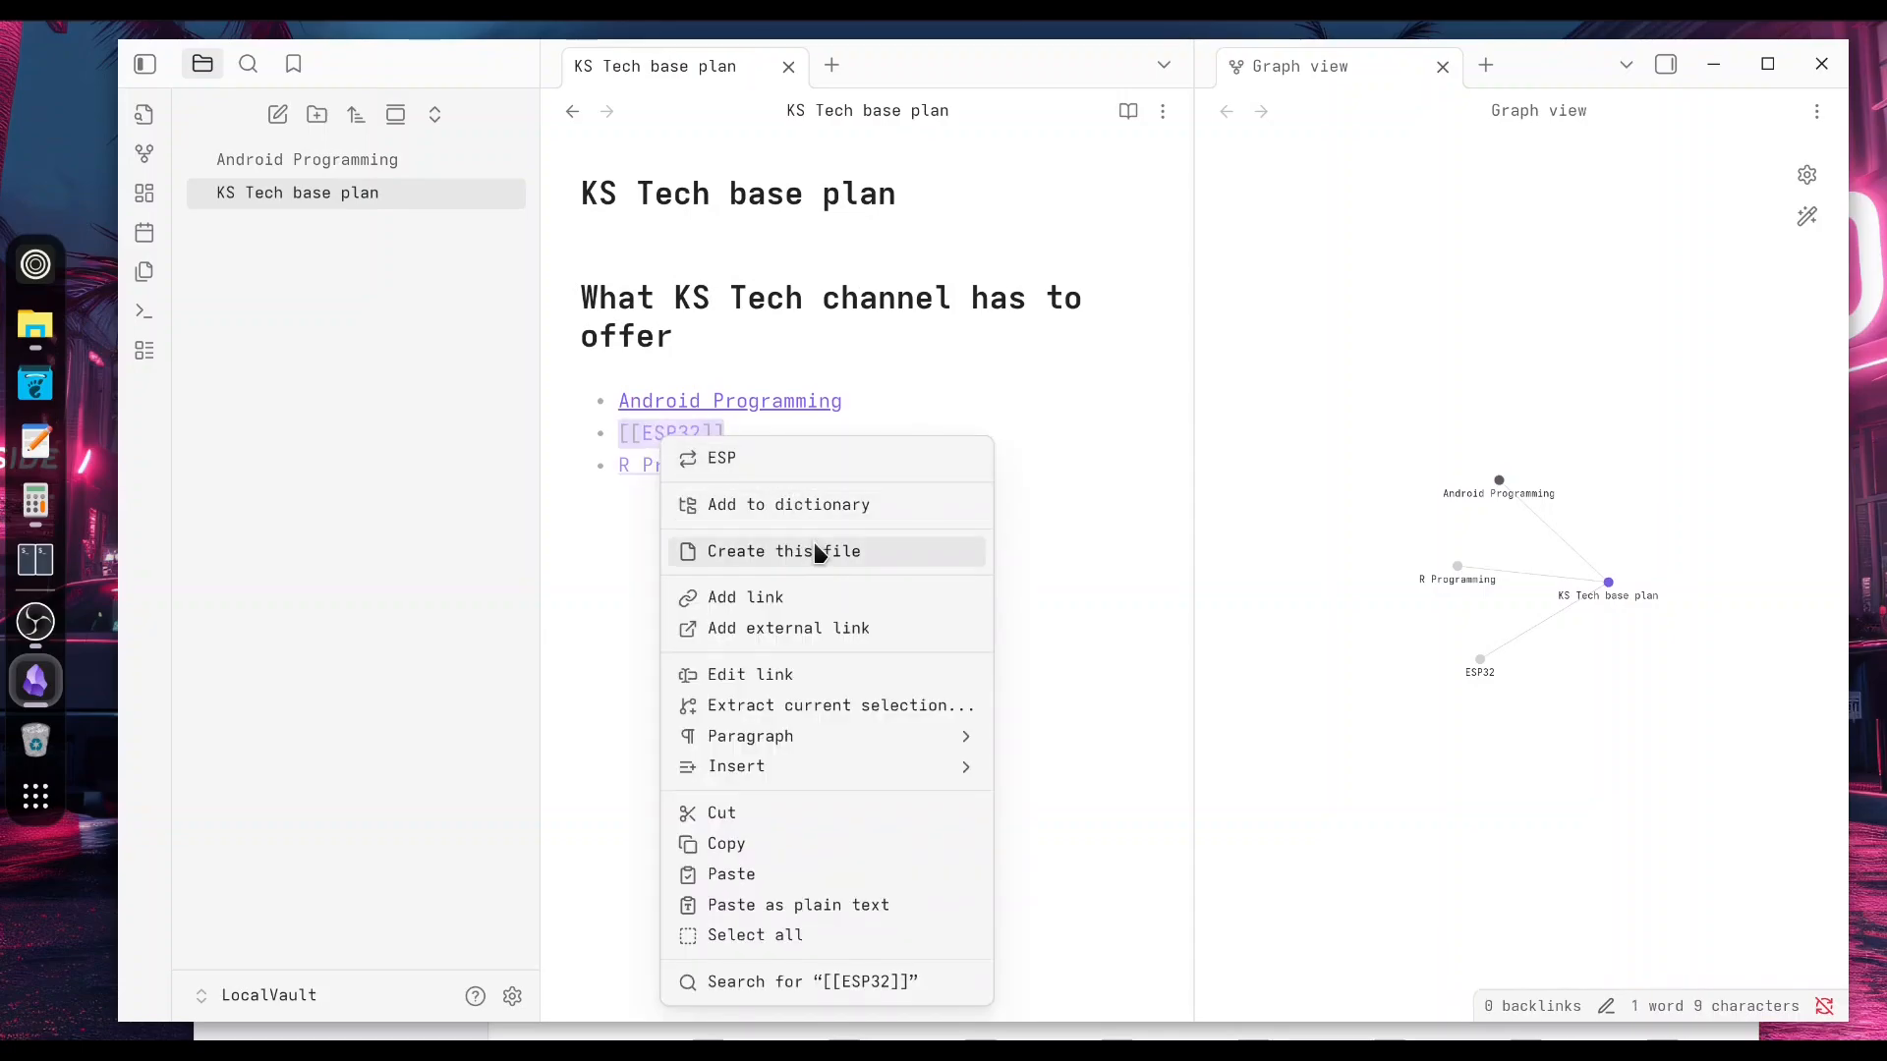
{"action": "left_click", "coordinate": [783, 551]}
{"action": "right_click", "coordinate": [696, 466]}
{"action": "left_click", "coordinate": [845, 494]}
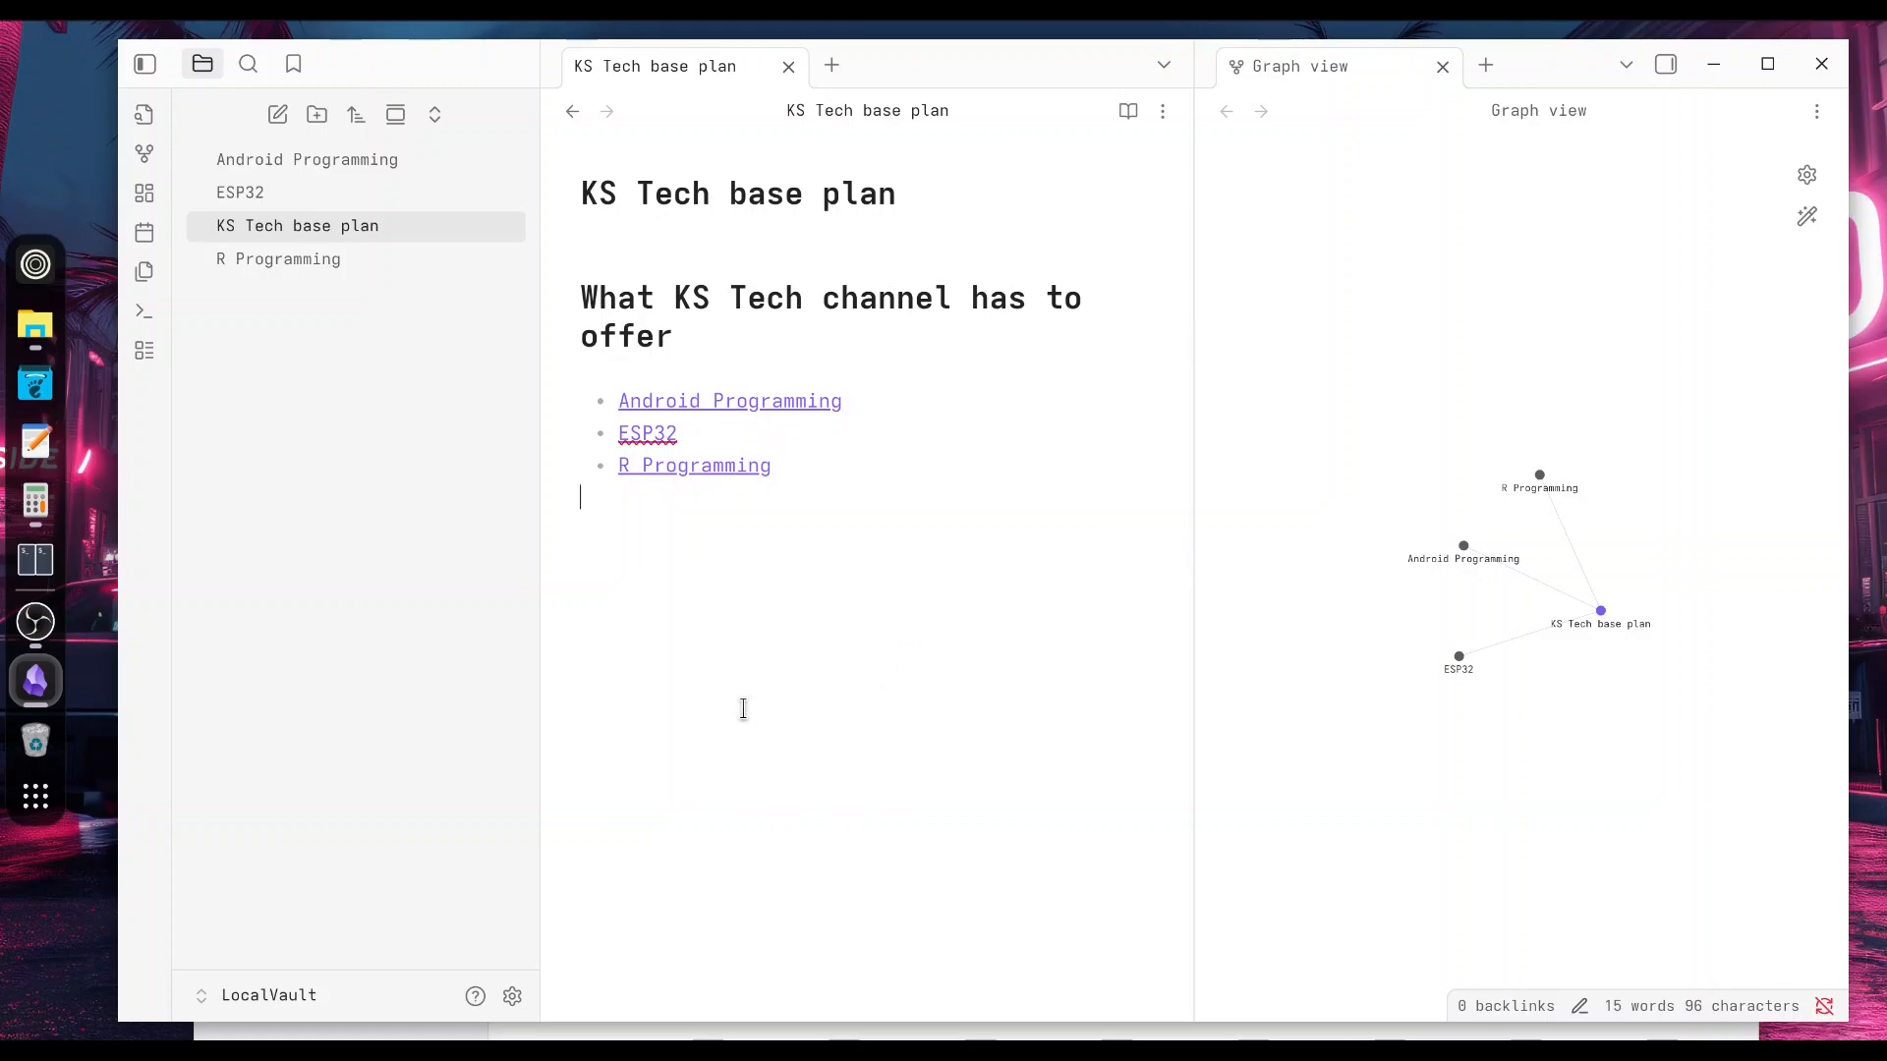
{"action": "left_click", "coordinate": [925, 674]}
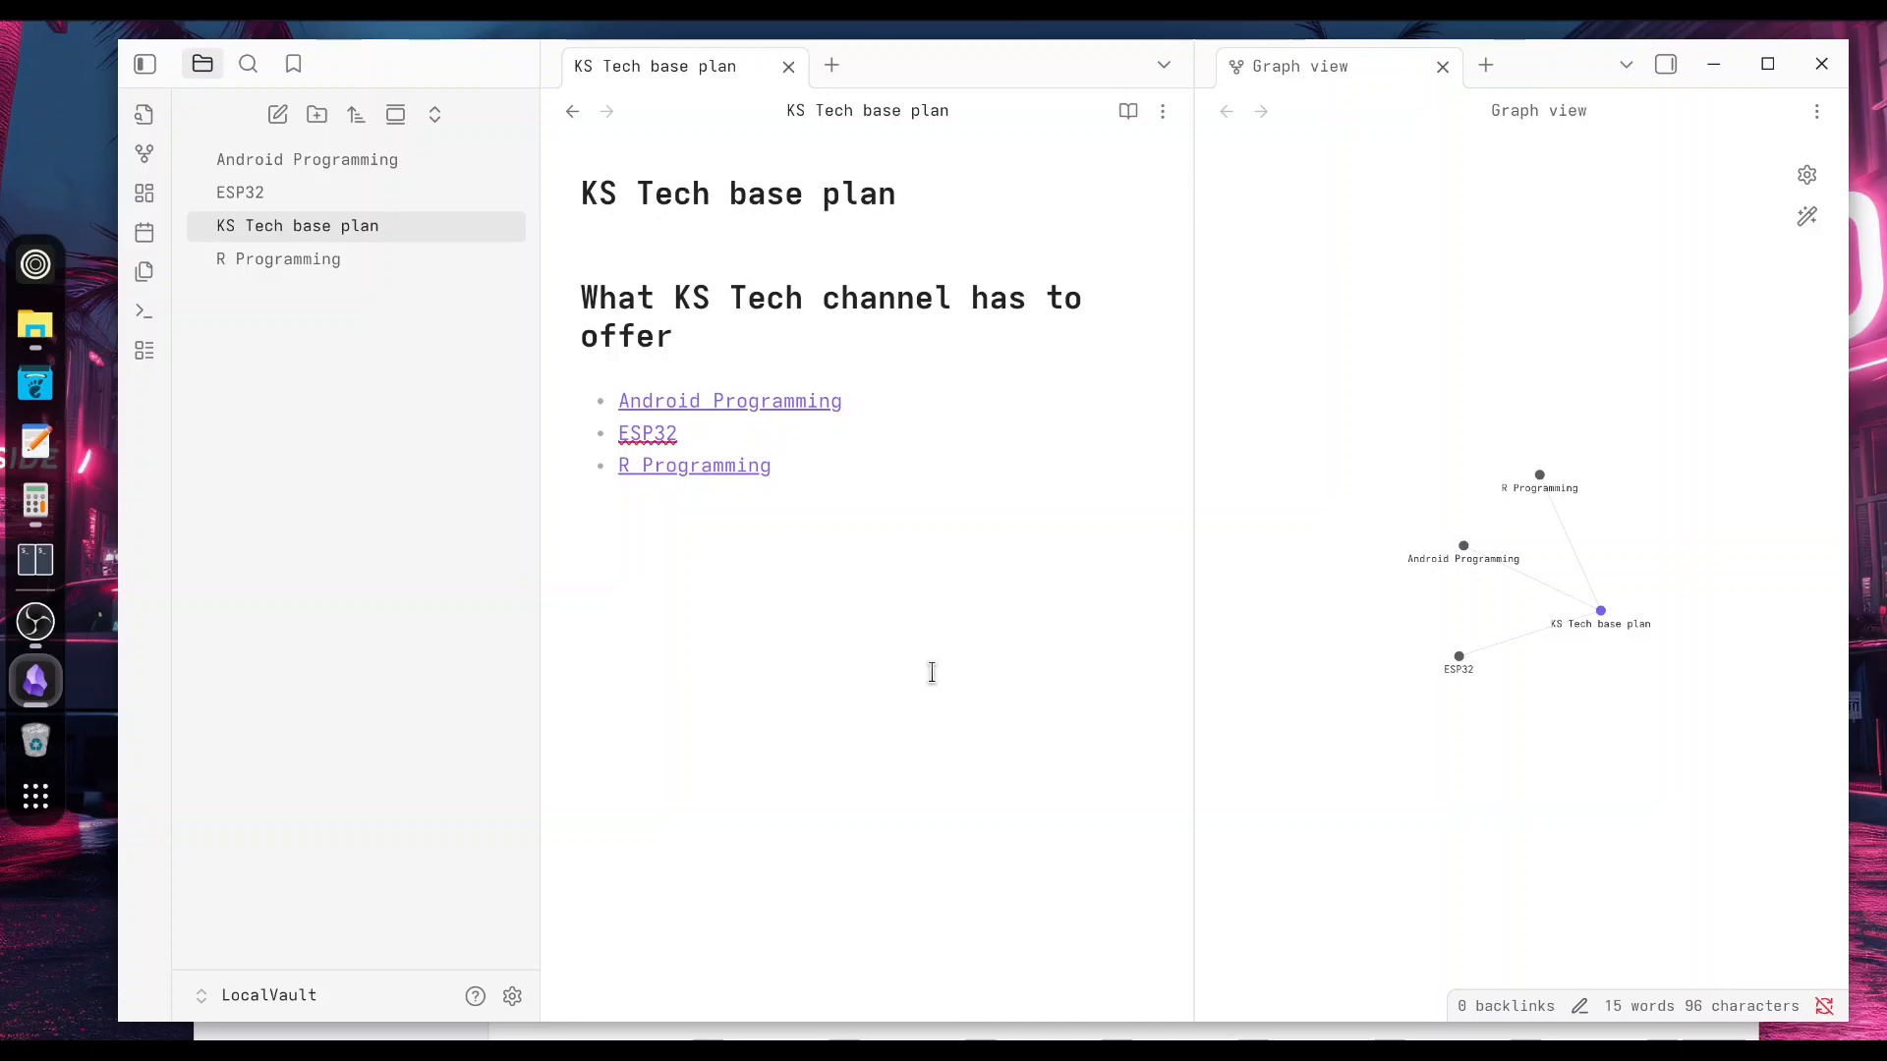
Switch to YouTube Studio, copy the link location of "Your channel" and close the YouTube Studio window
{"action": "key", "text": "super+space"}
{"action": "key", "text": "Return"}
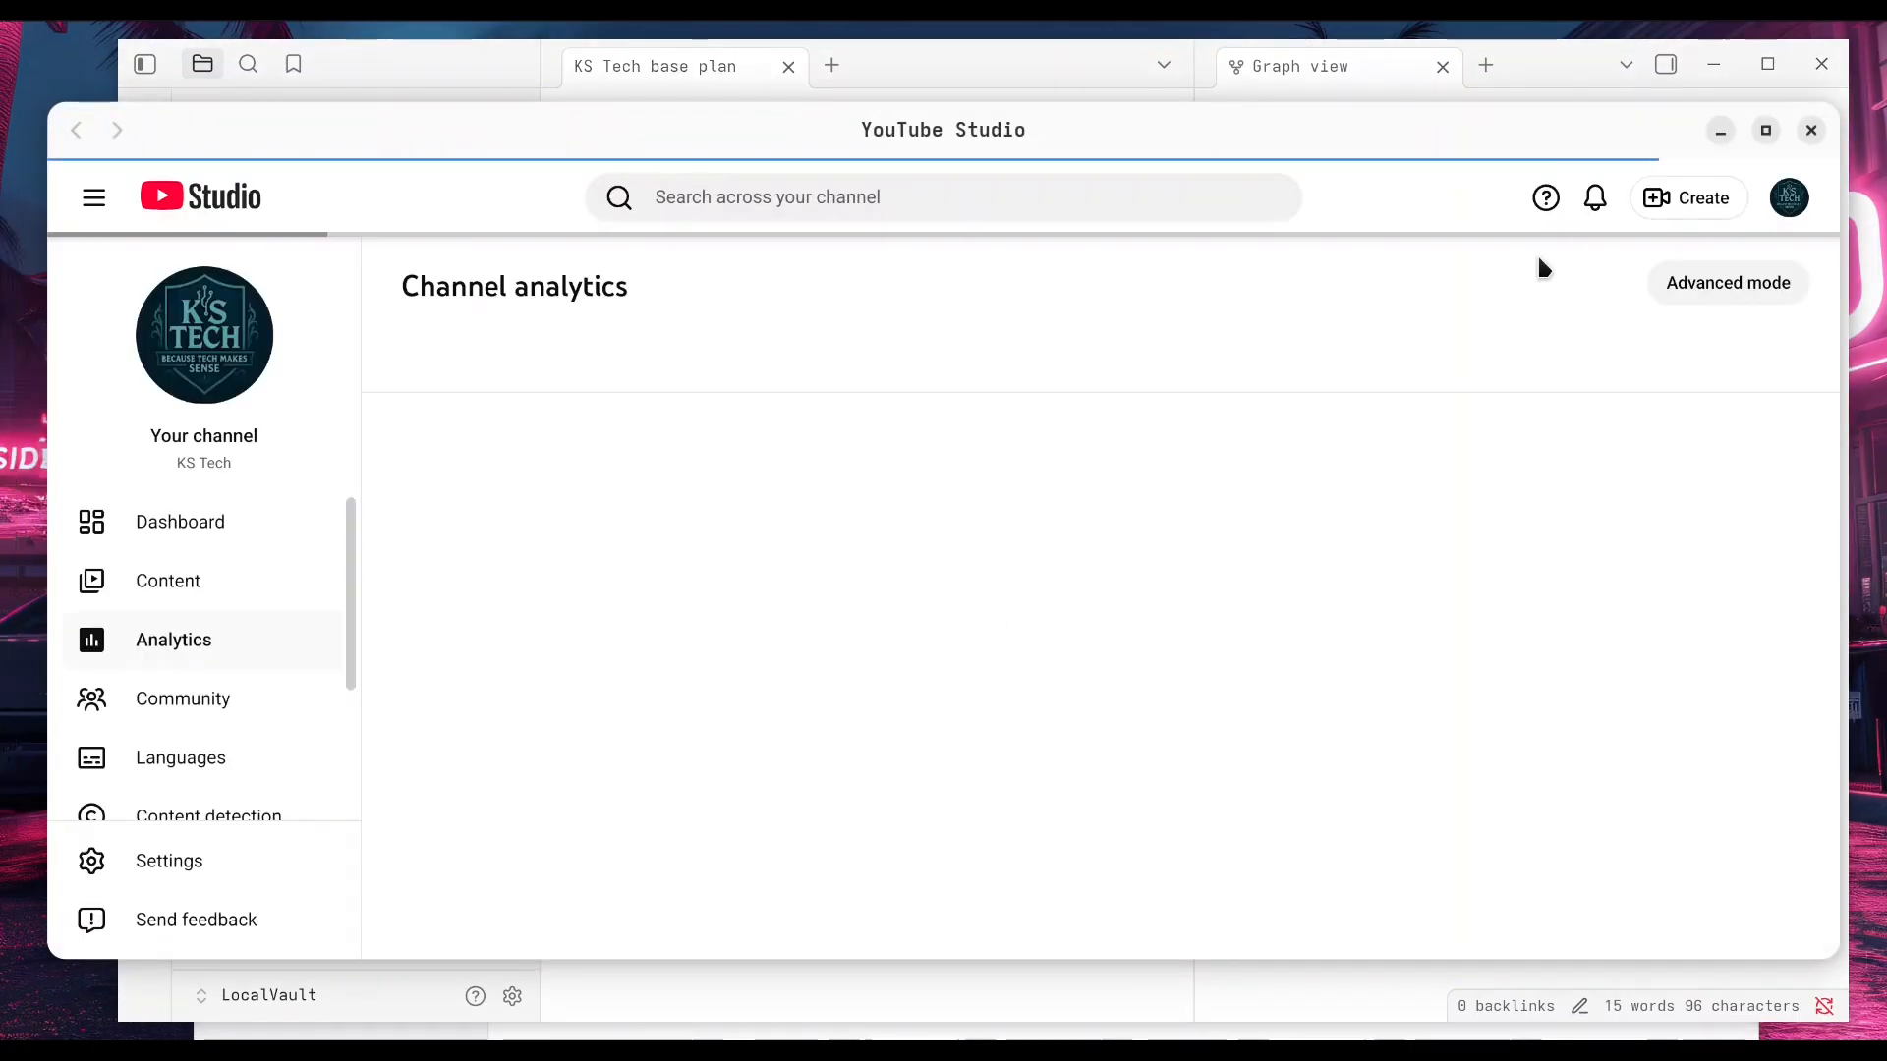
{"action": "left_click", "coordinate": [1788, 200]}
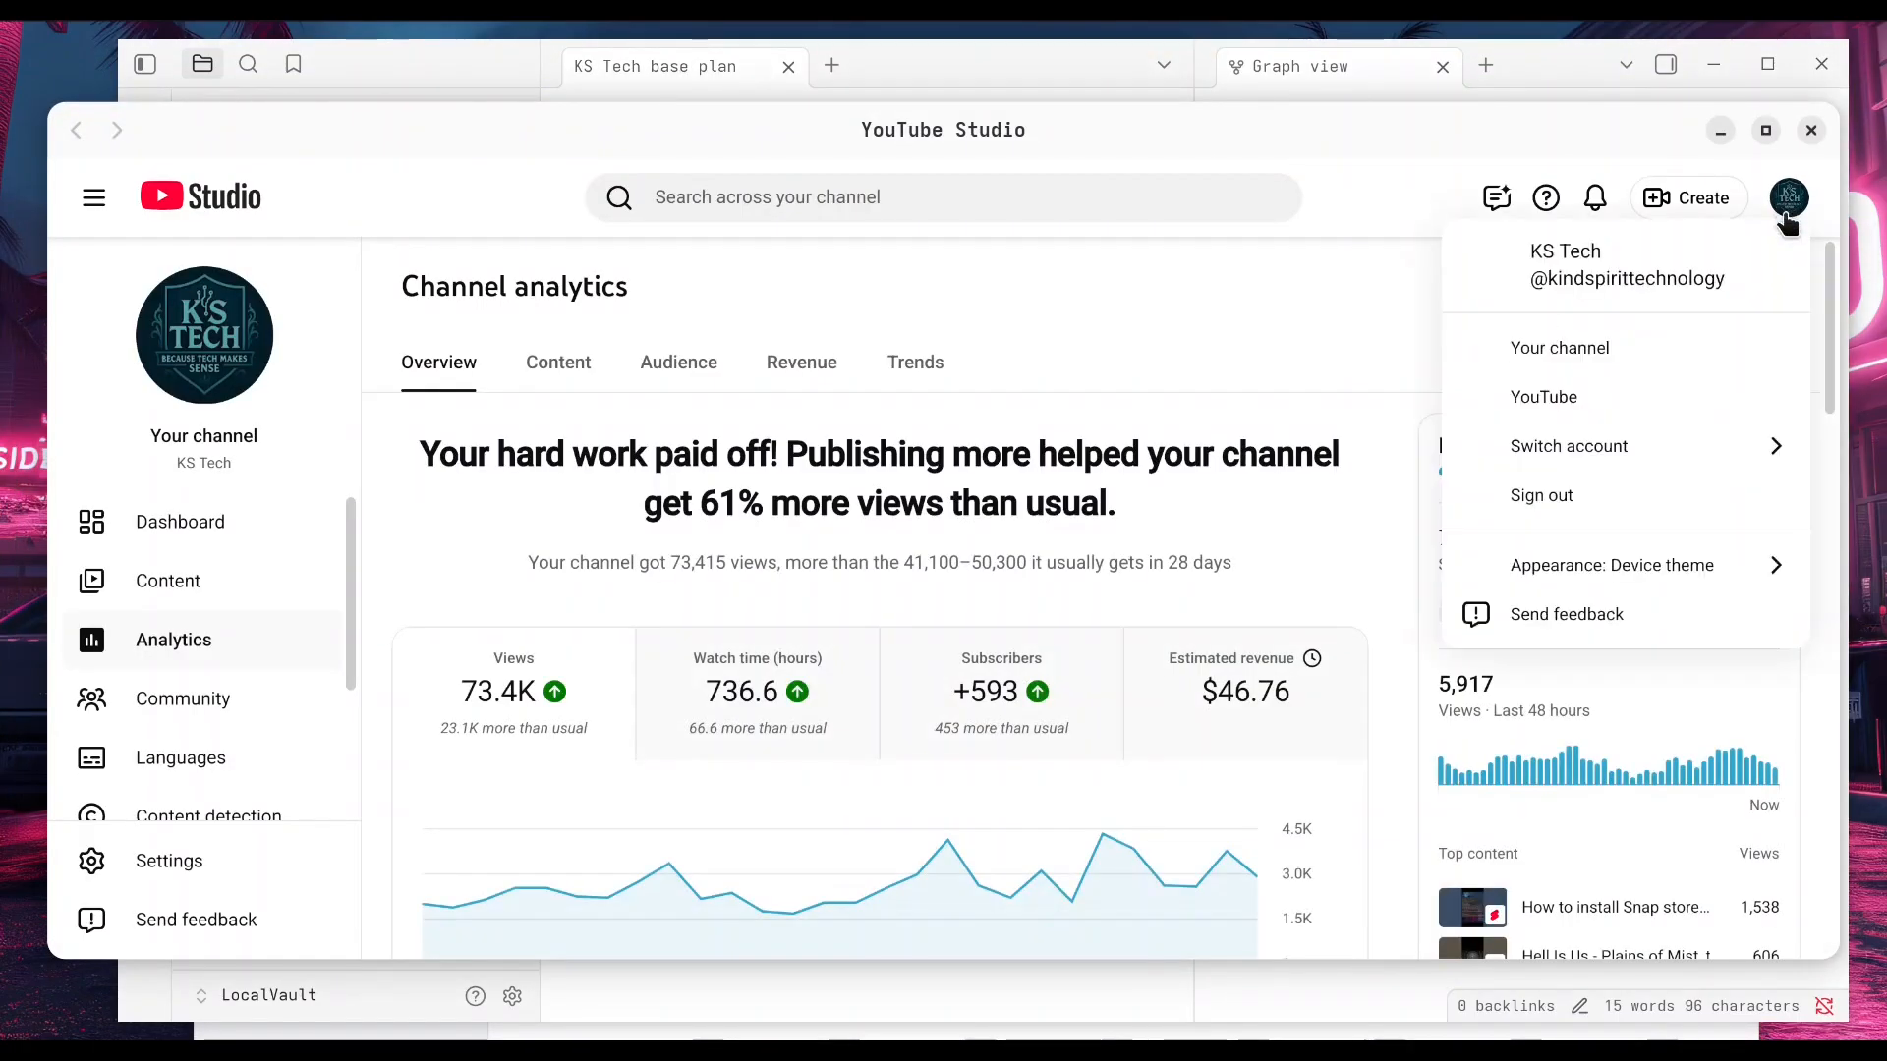
{"action": "right_click", "coordinate": [1572, 362]}
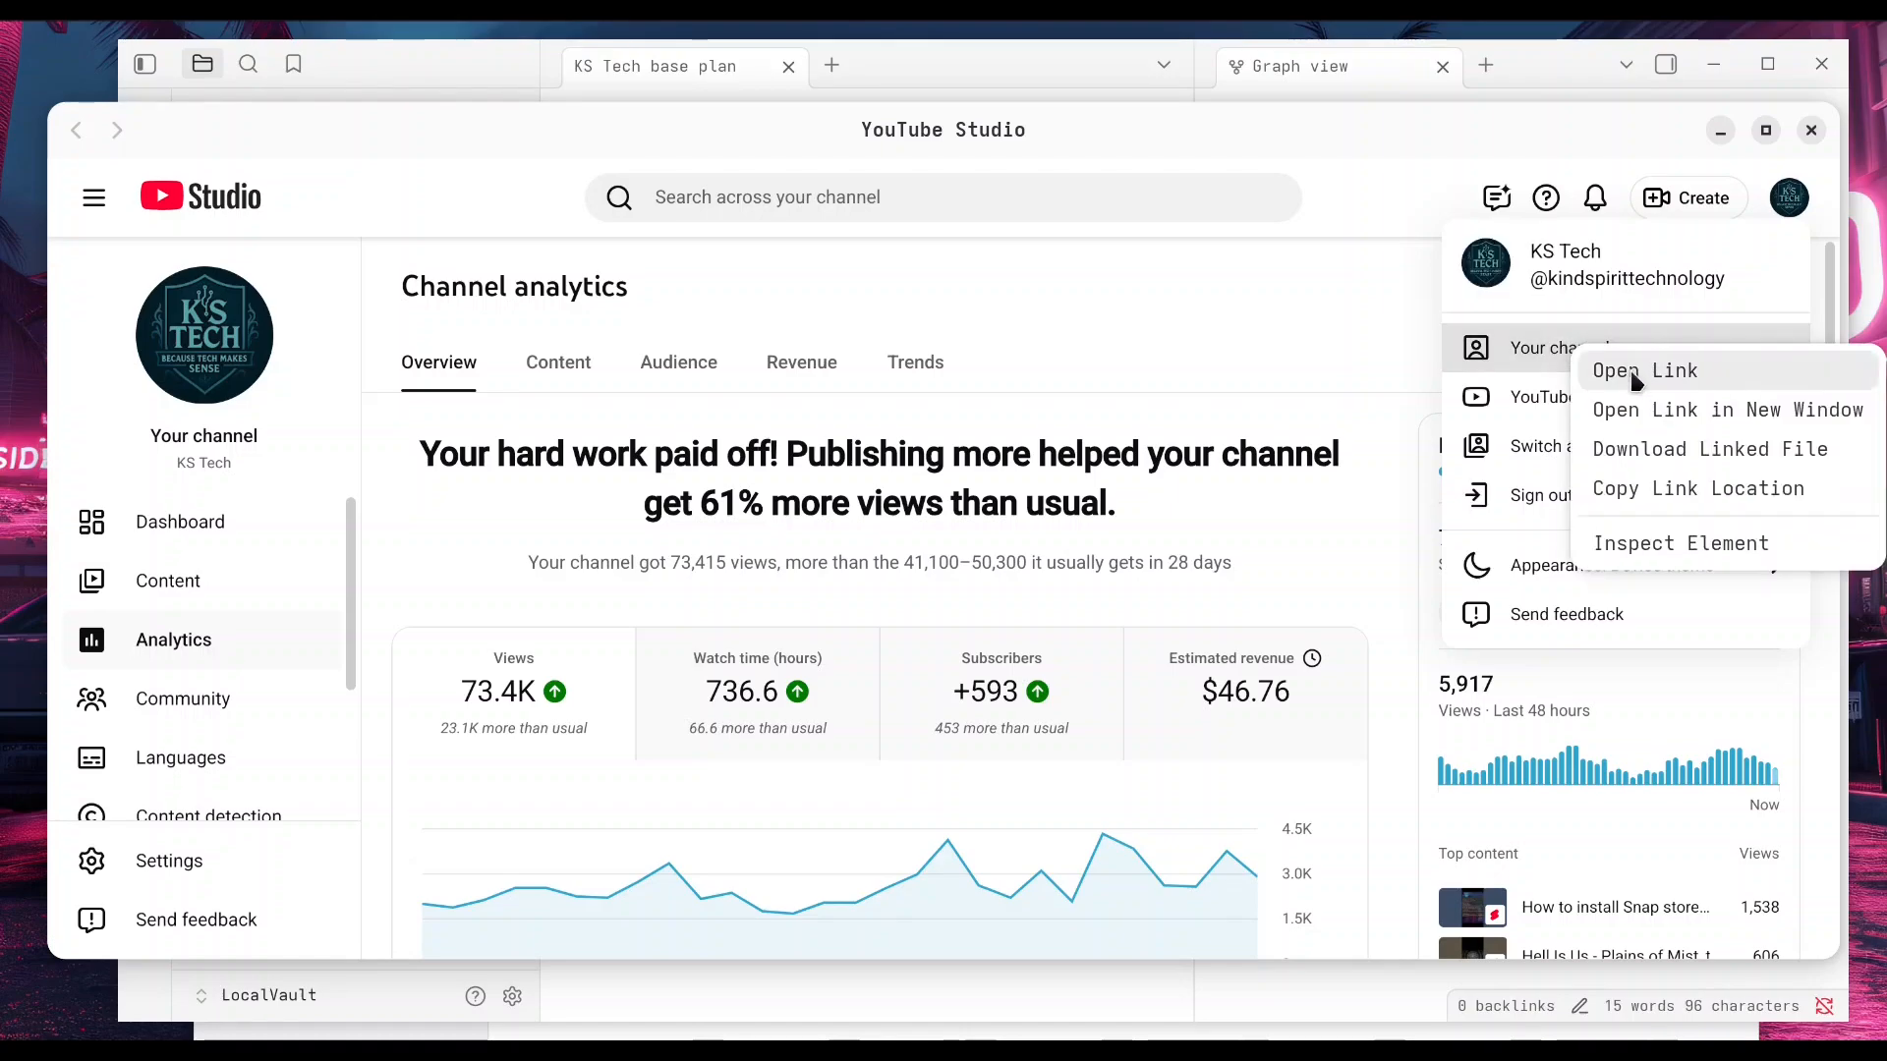
{"action": "left_click", "coordinate": [1703, 487]}
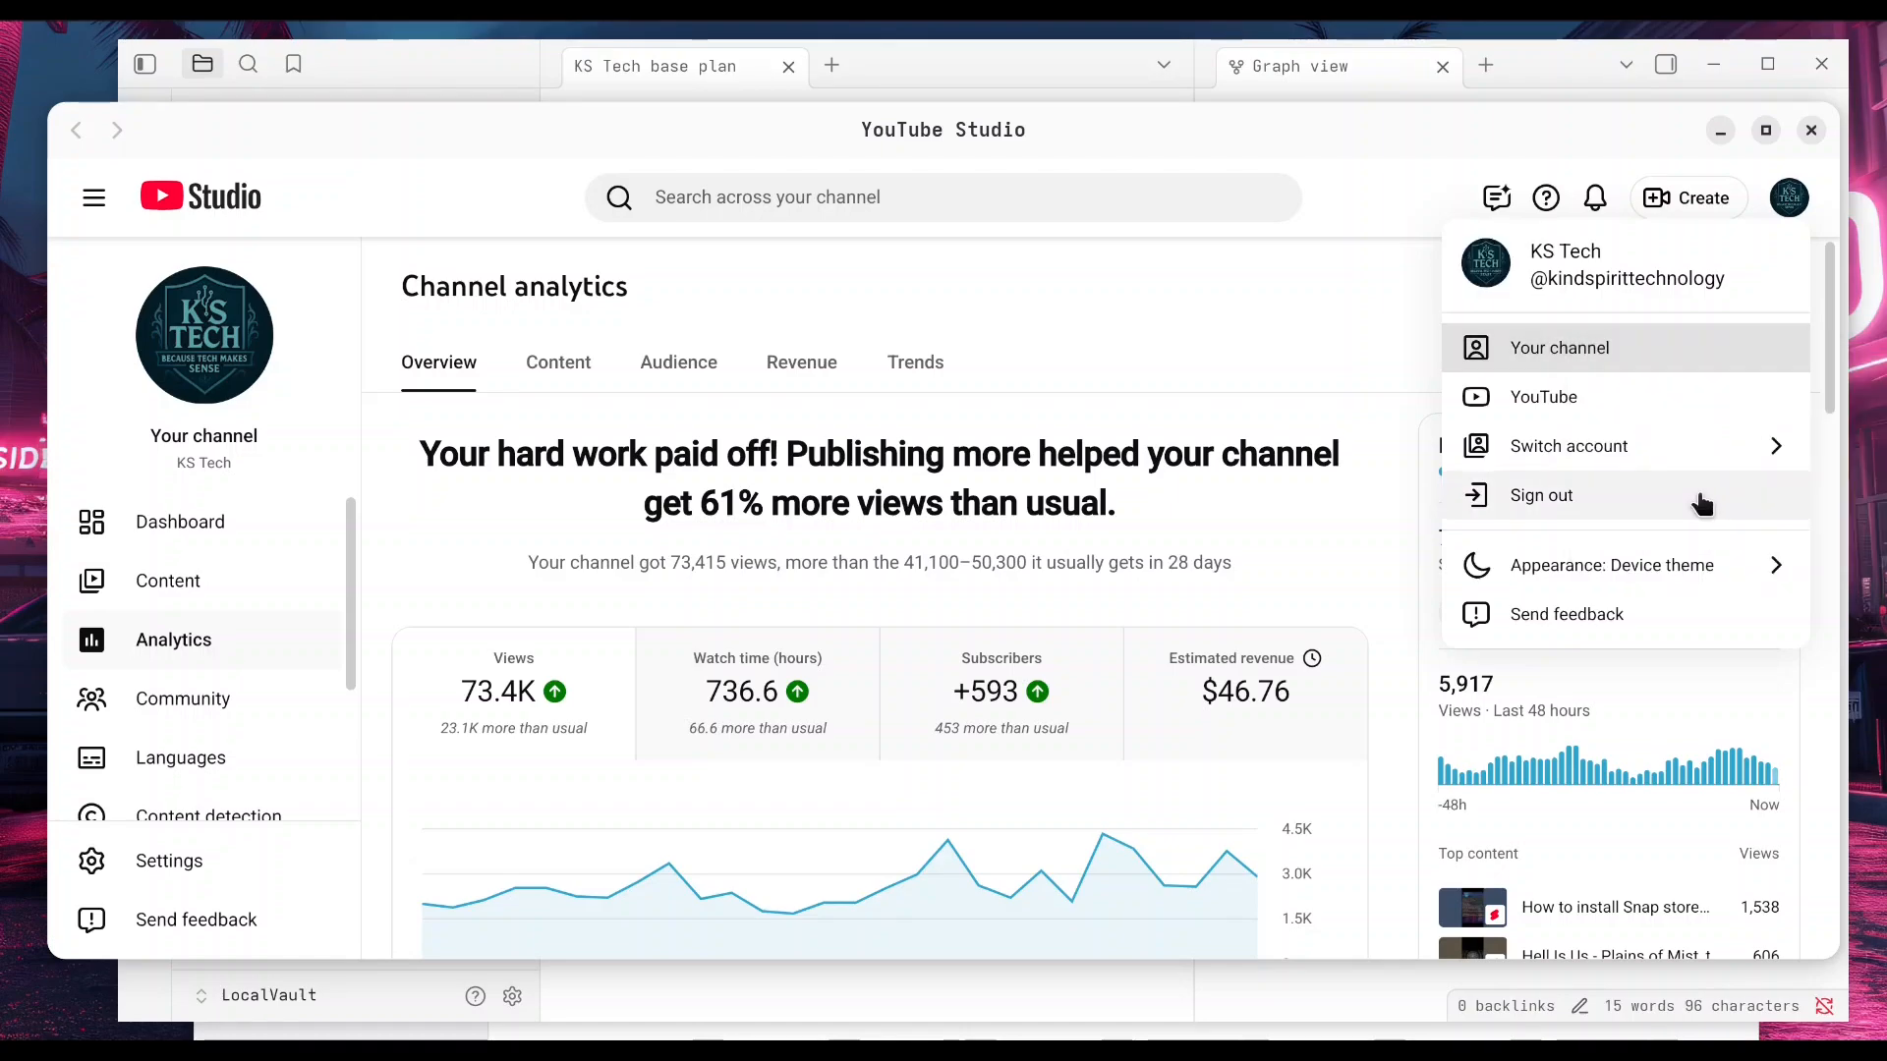
{"action": "left_click", "coordinate": [1390, 333]}
{"action": "left_click", "coordinate": [1811, 137]}
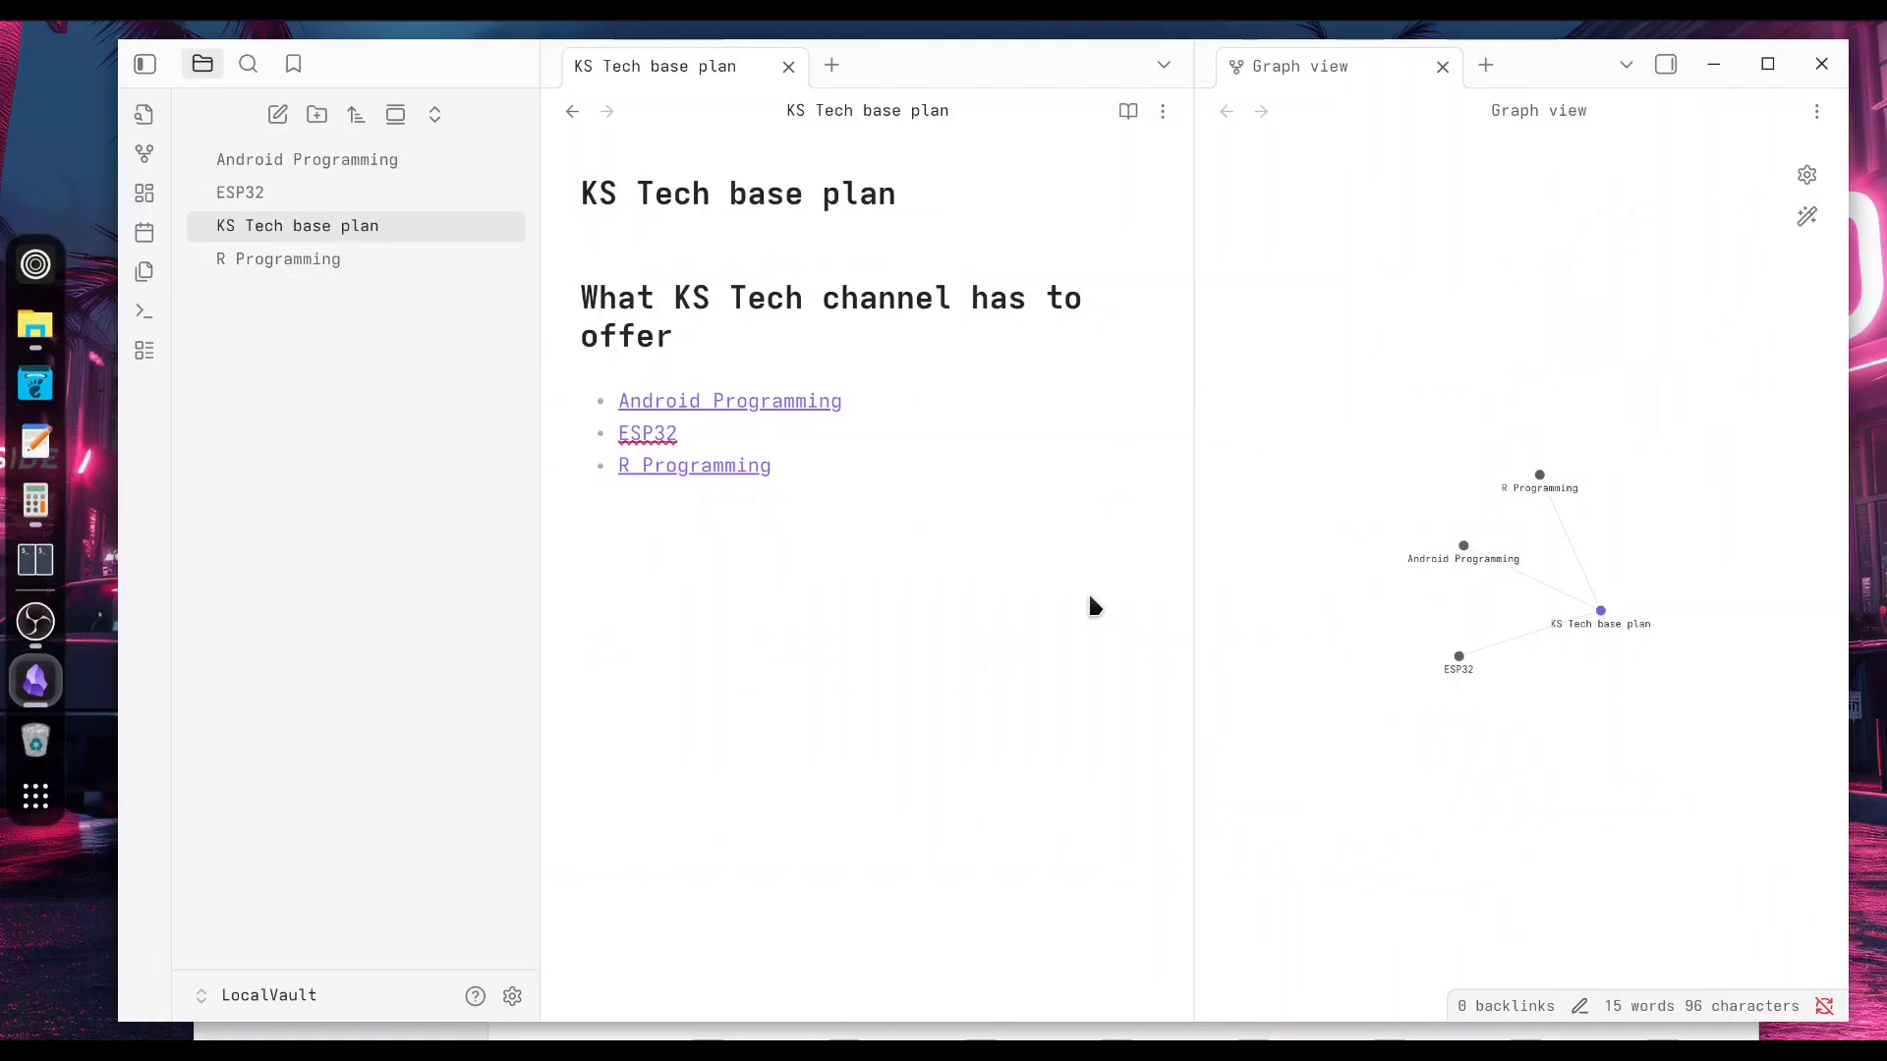
Turn "KS Tech" in the plan's heading into an external link to the copied YouTube channel address
{"action": "left_click_drag", "start_coordinate": [841, 298], "coordinate": [714, 298]}
{"action": "right_click", "coordinate": [740, 293]}
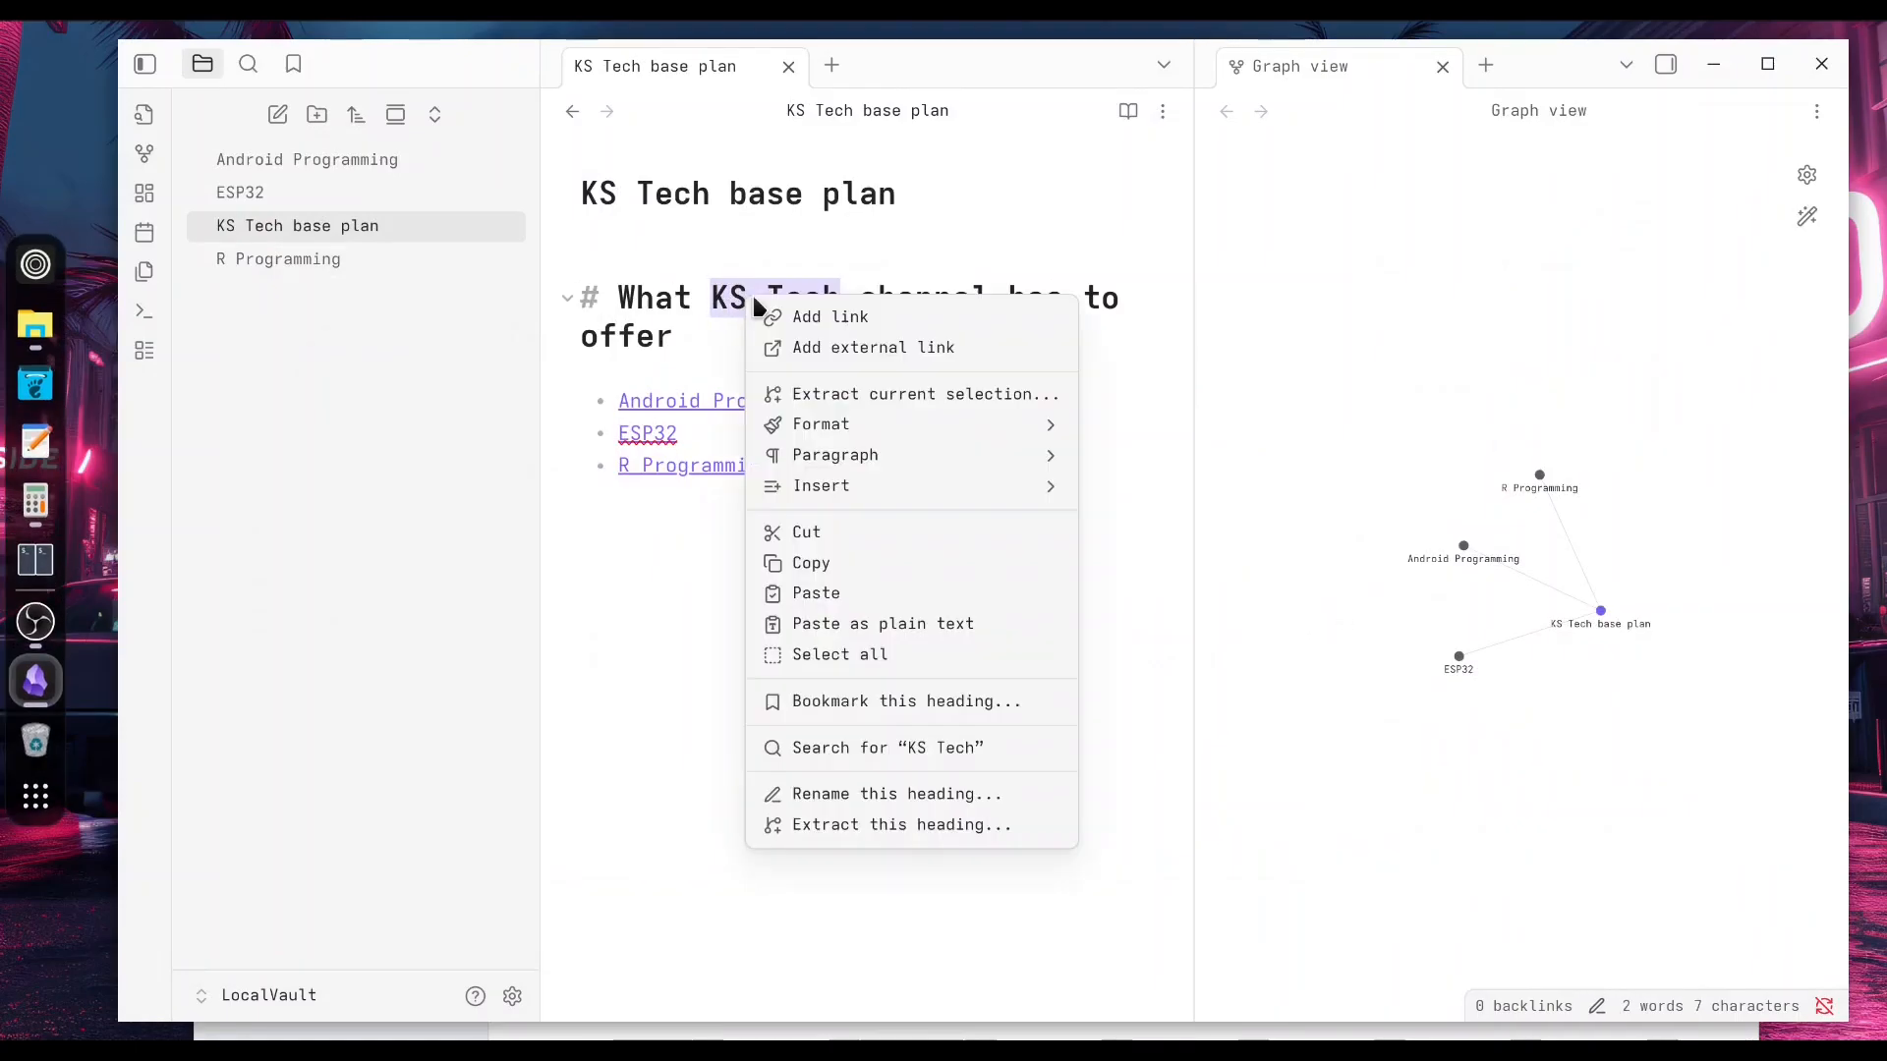
{"action": "left_click", "coordinate": [896, 349]}
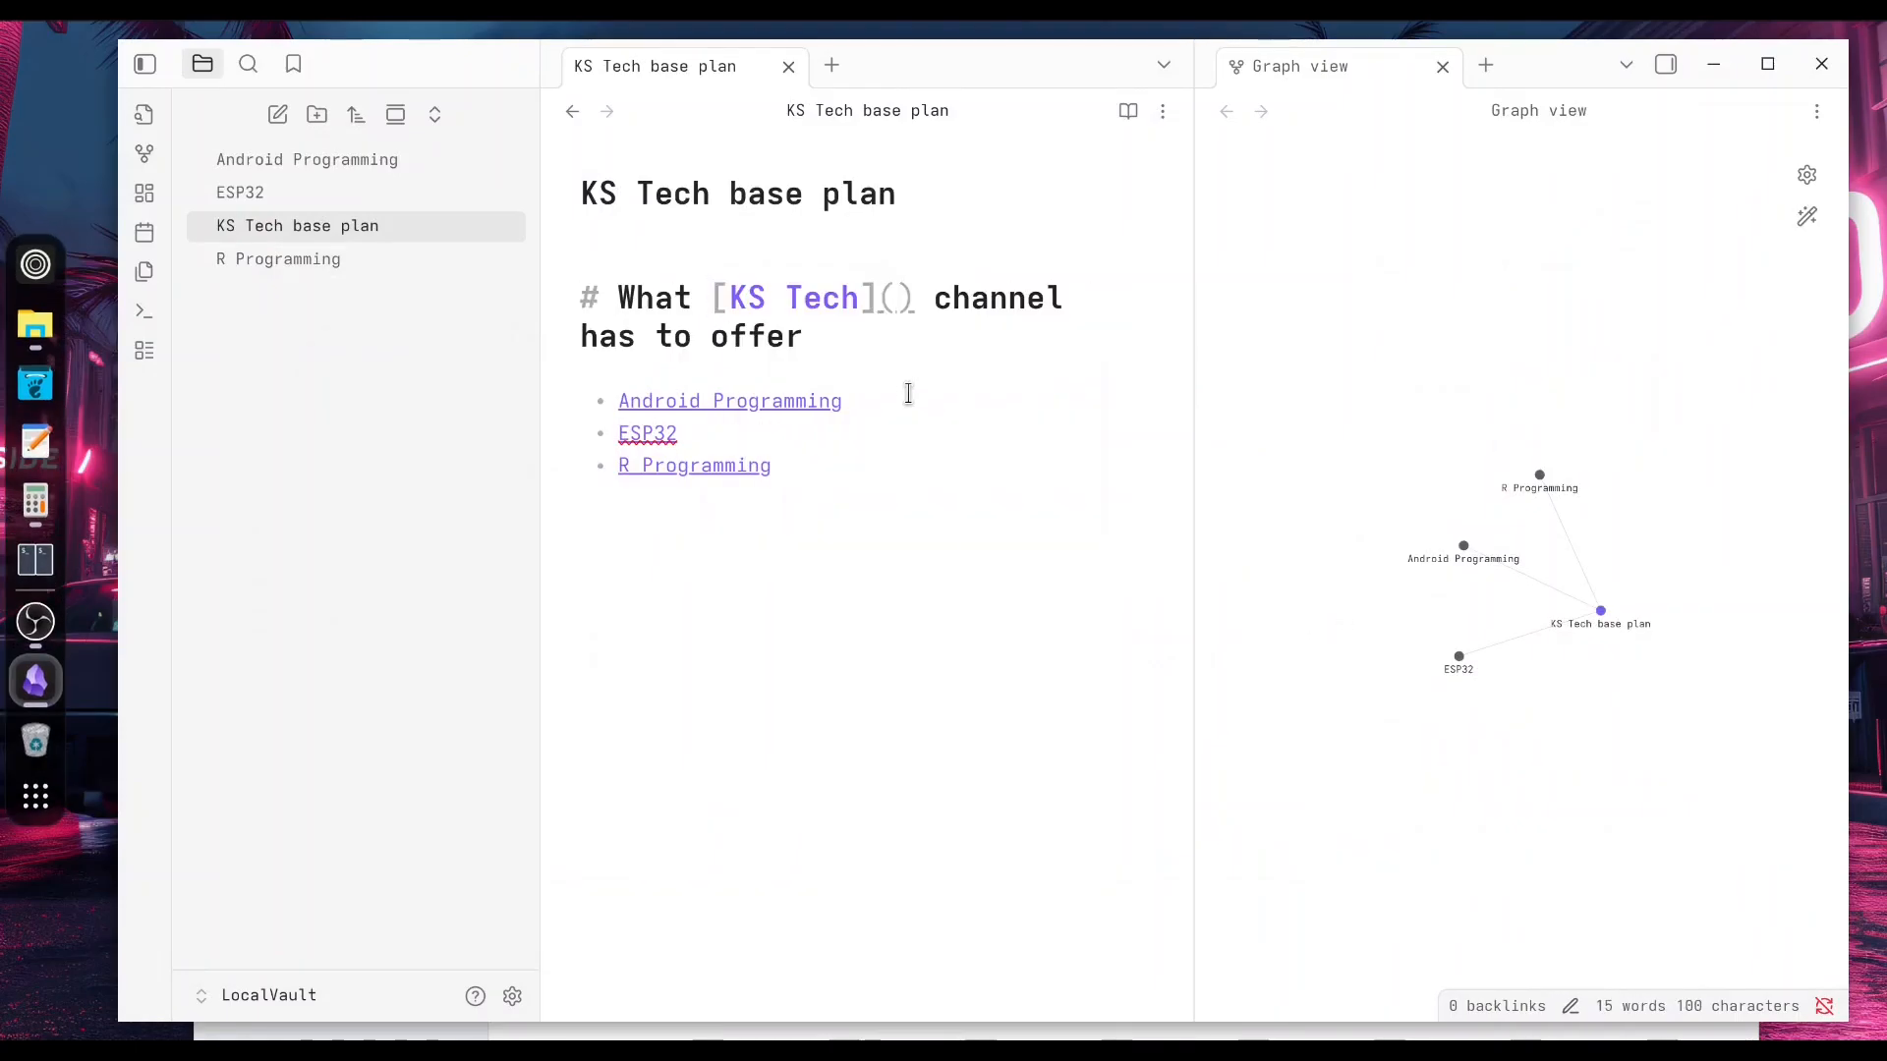
{"action": "key", "text": "ctrl+v"}
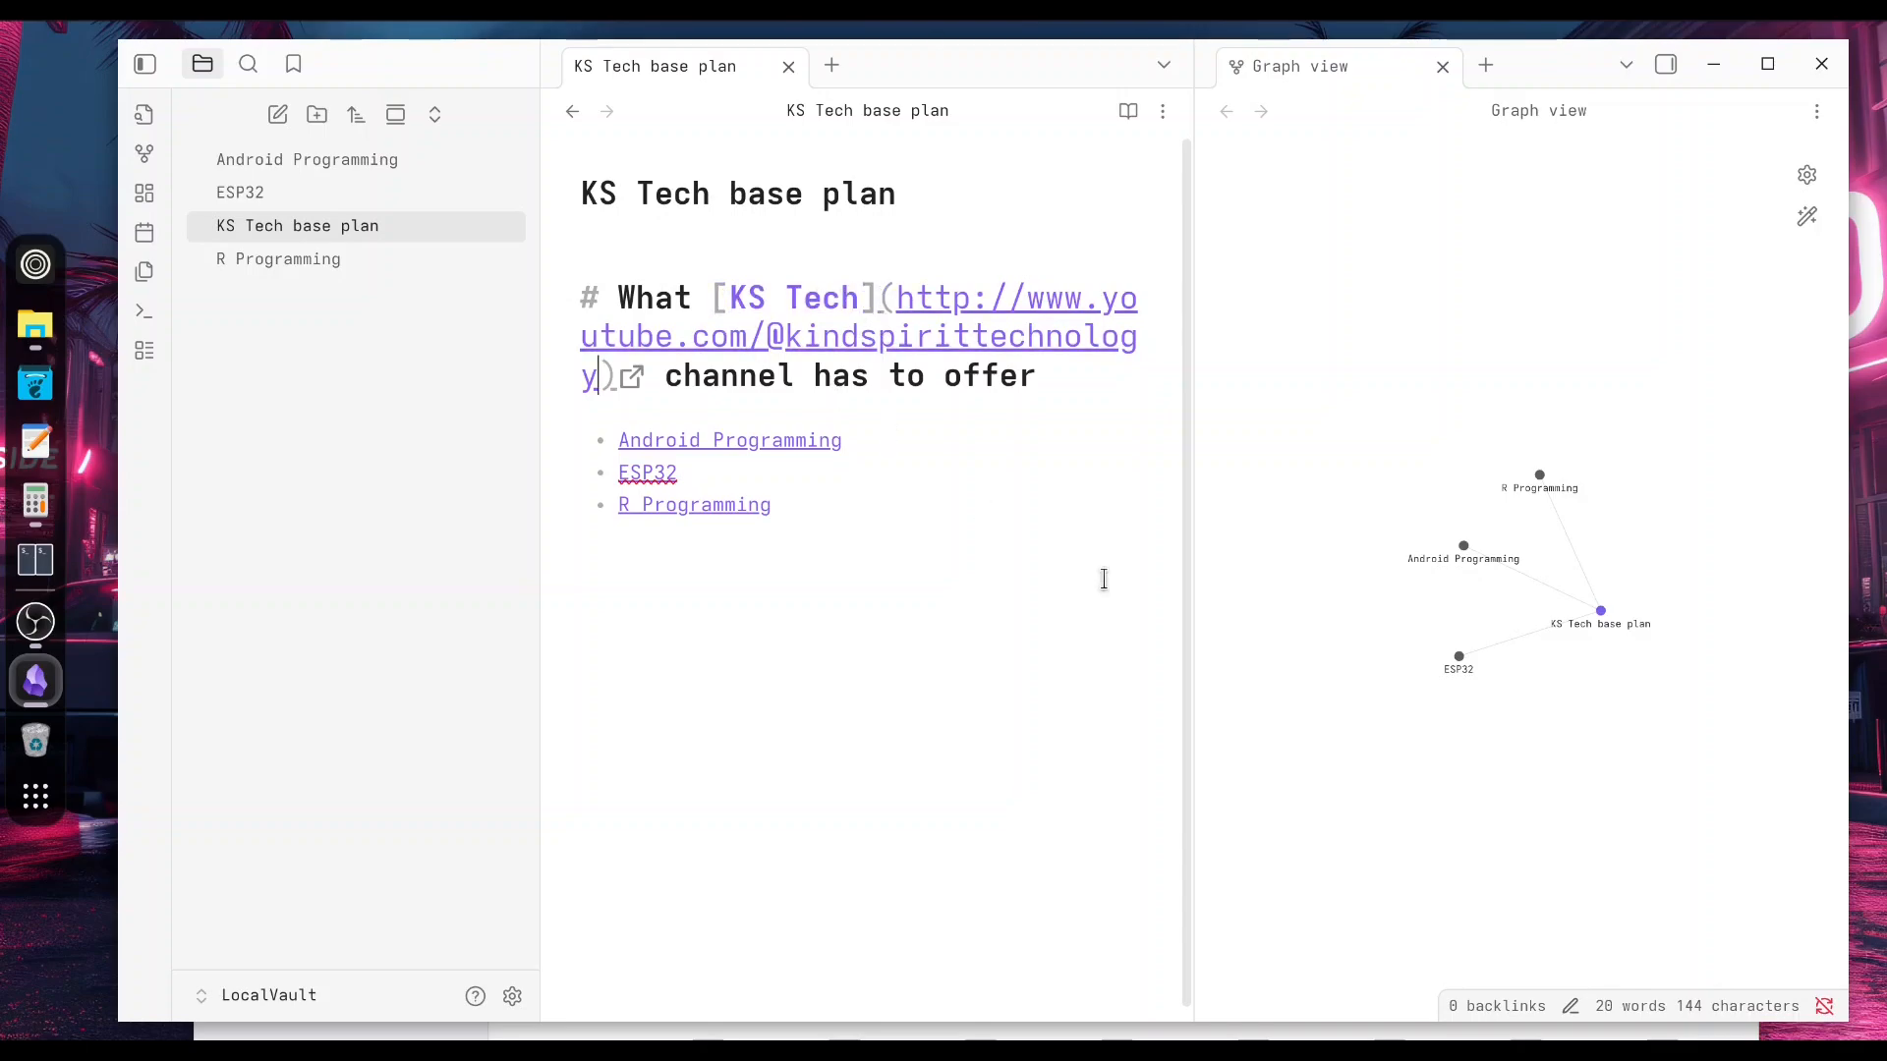
{"action": "left_click", "coordinate": [773, 614]}
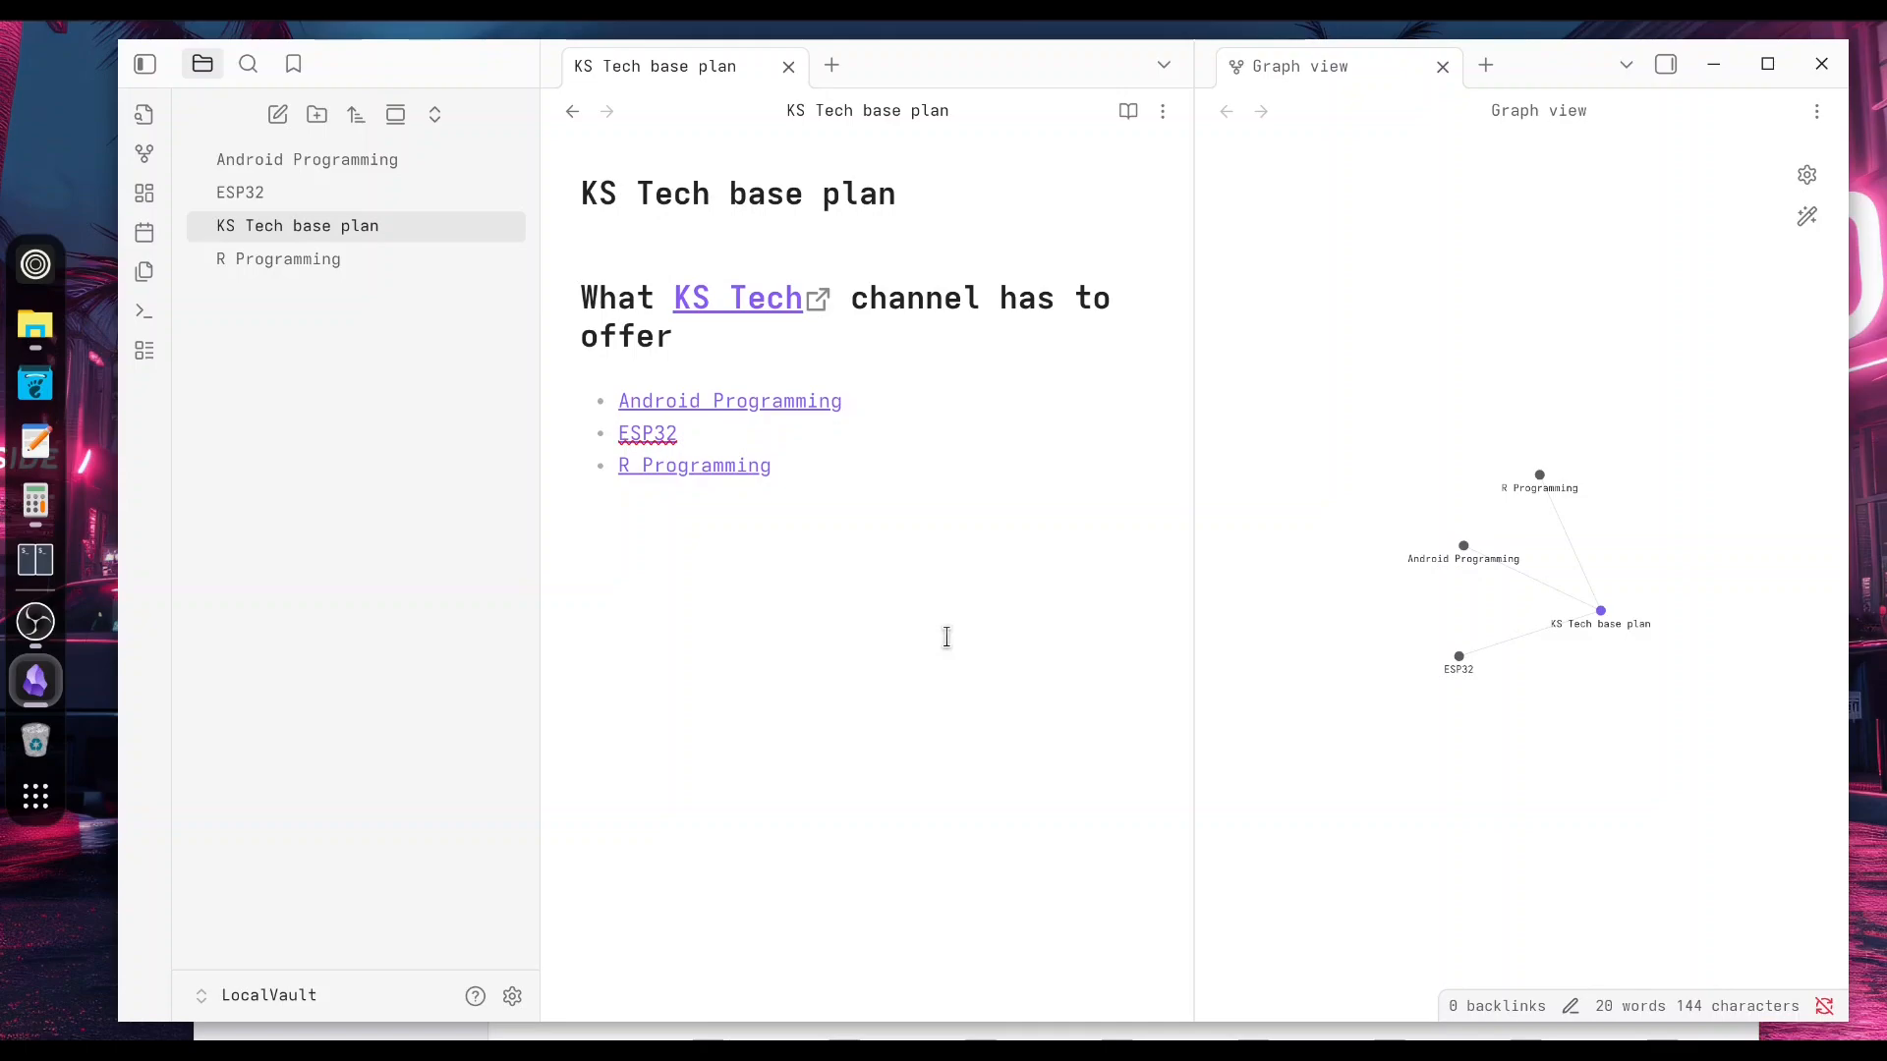
Create a new canvas and place ks tech.png from the Downloads folder on it
{"action": "left_click", "coordinate": [148, 196]}
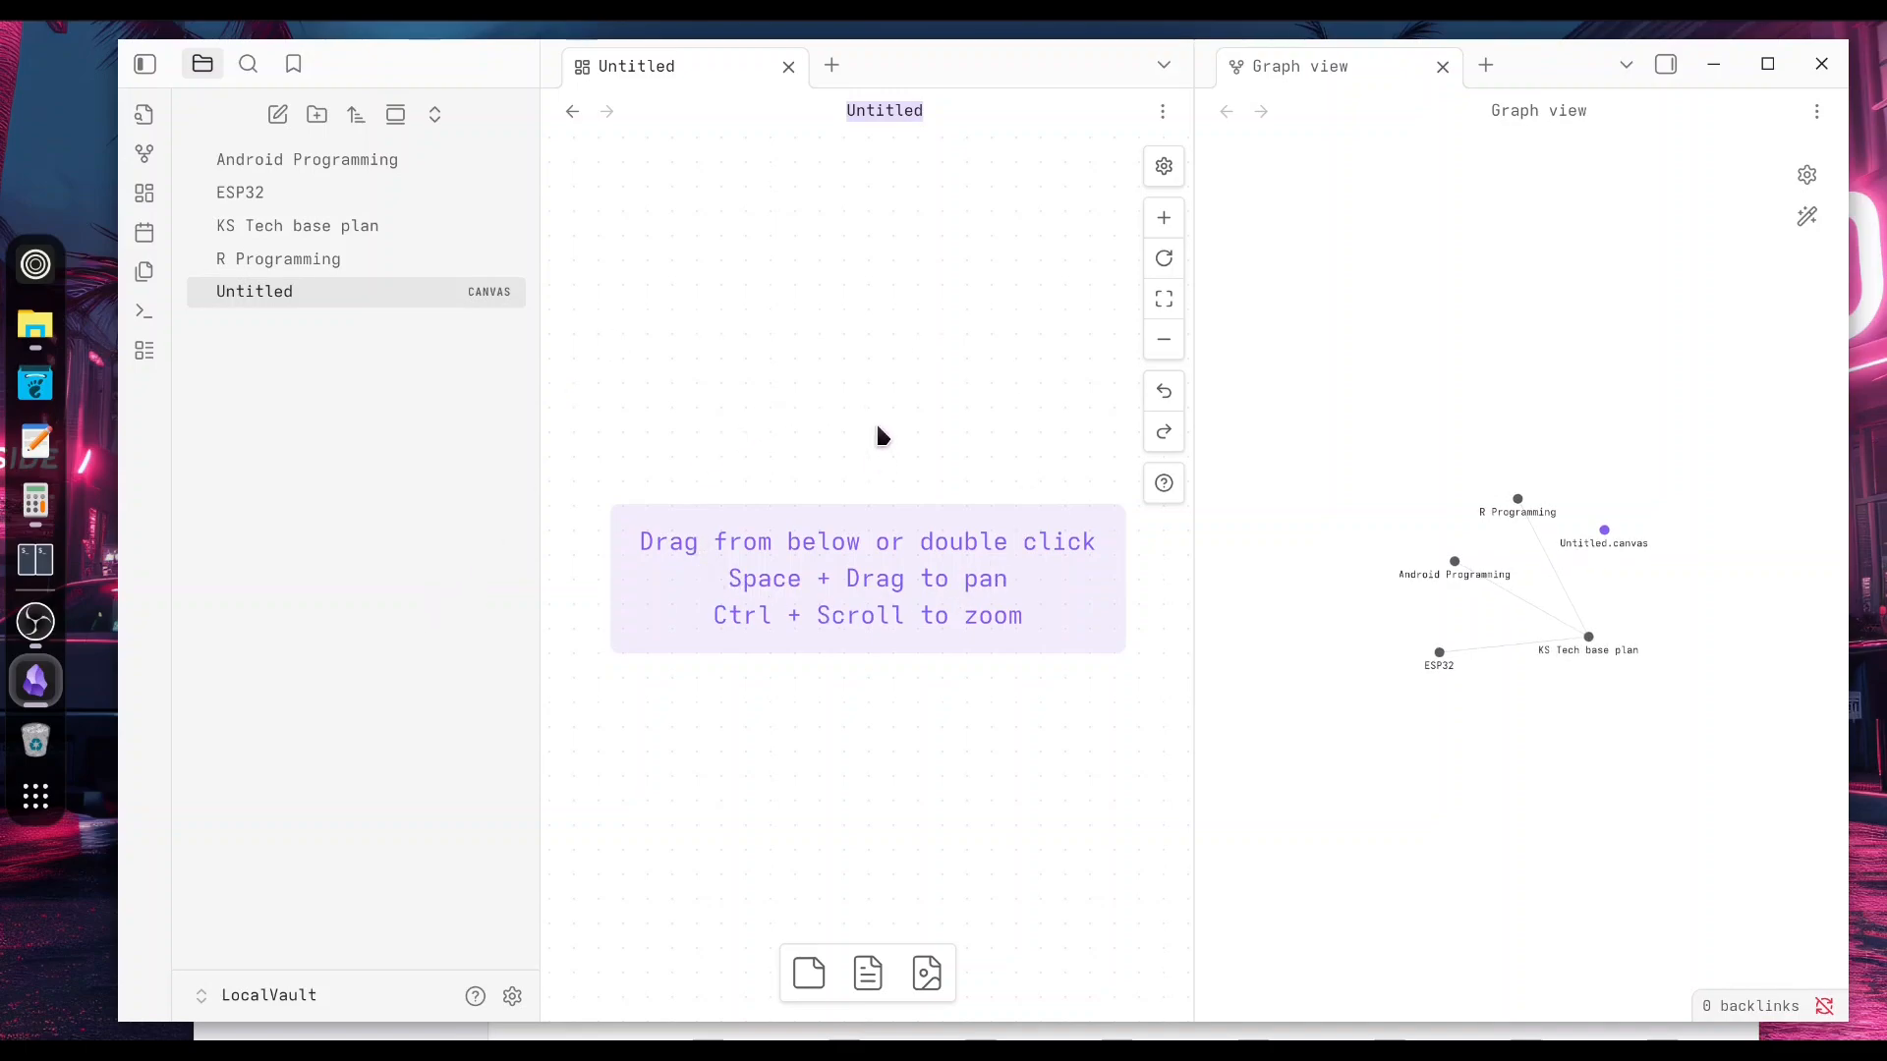
{"action": "left_click", "coordinate": [50, 324]}
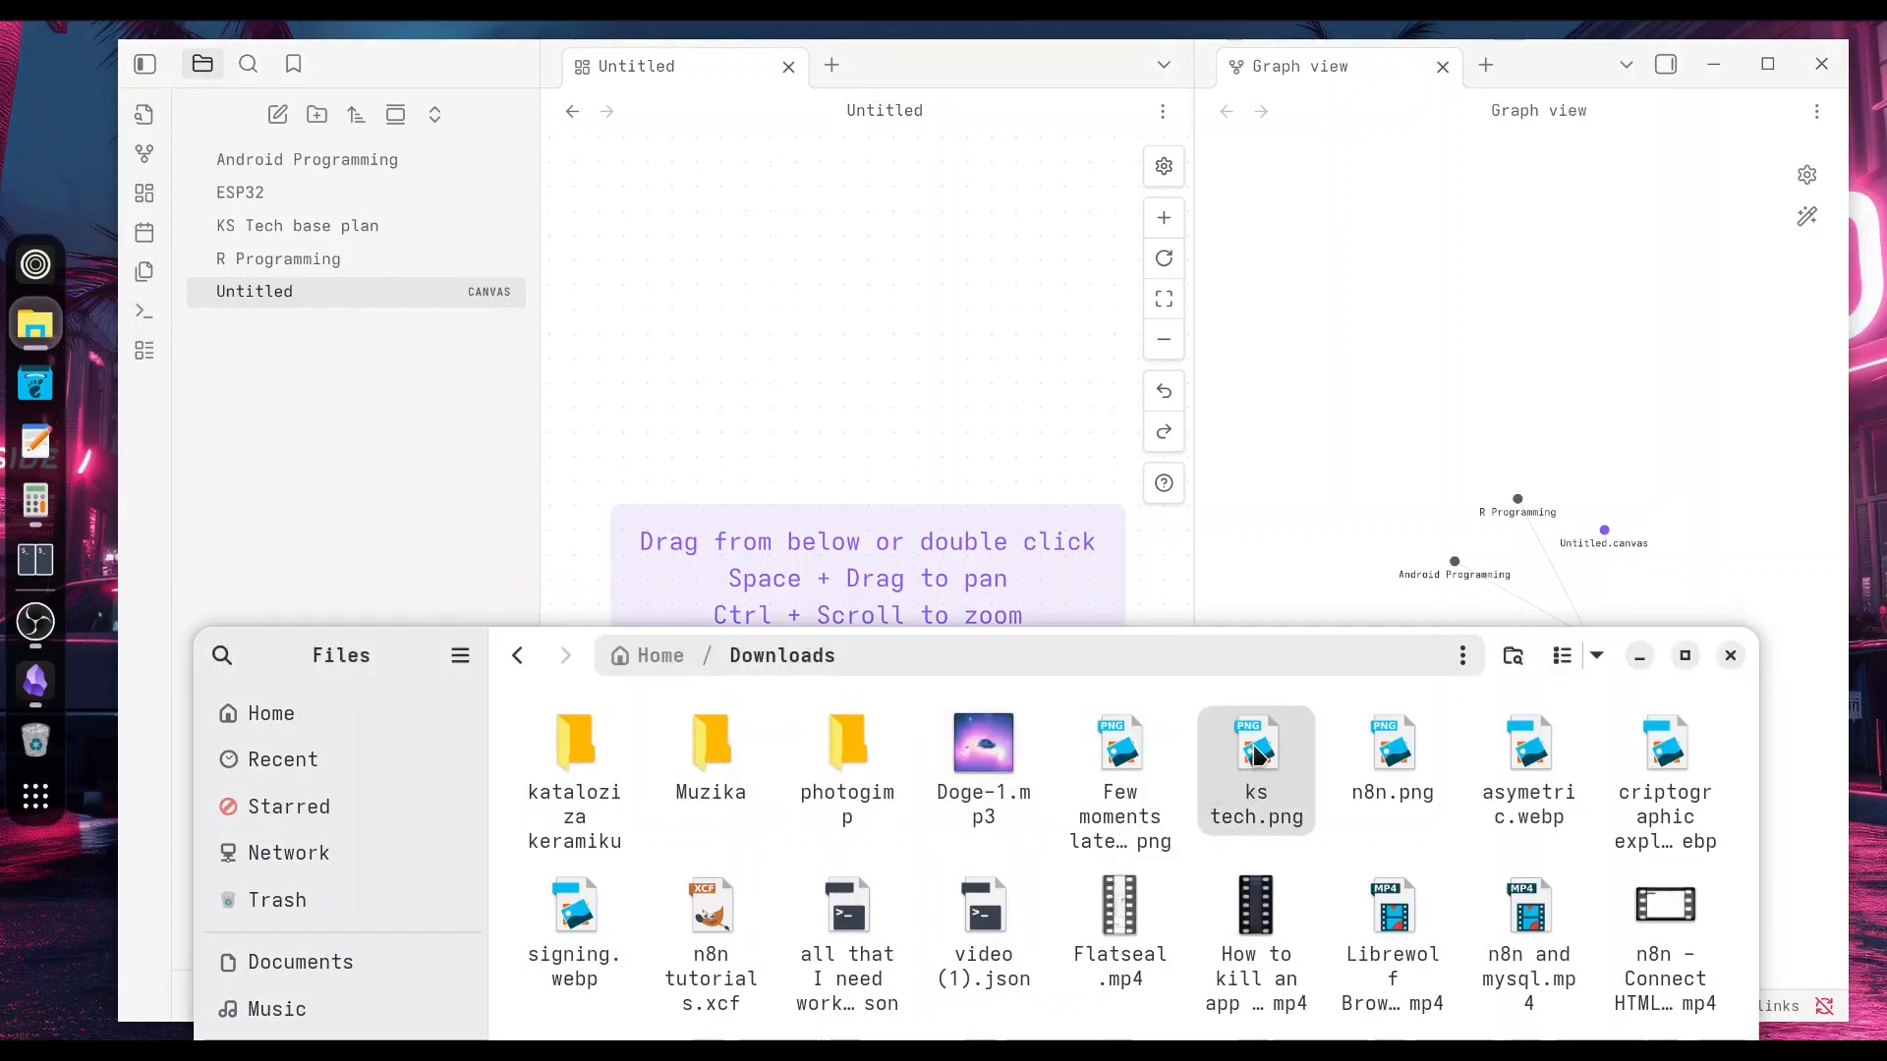
{"action": "left_click_drag", "start_coordinate": [1257, 754], "coordinate": [787, 240]}
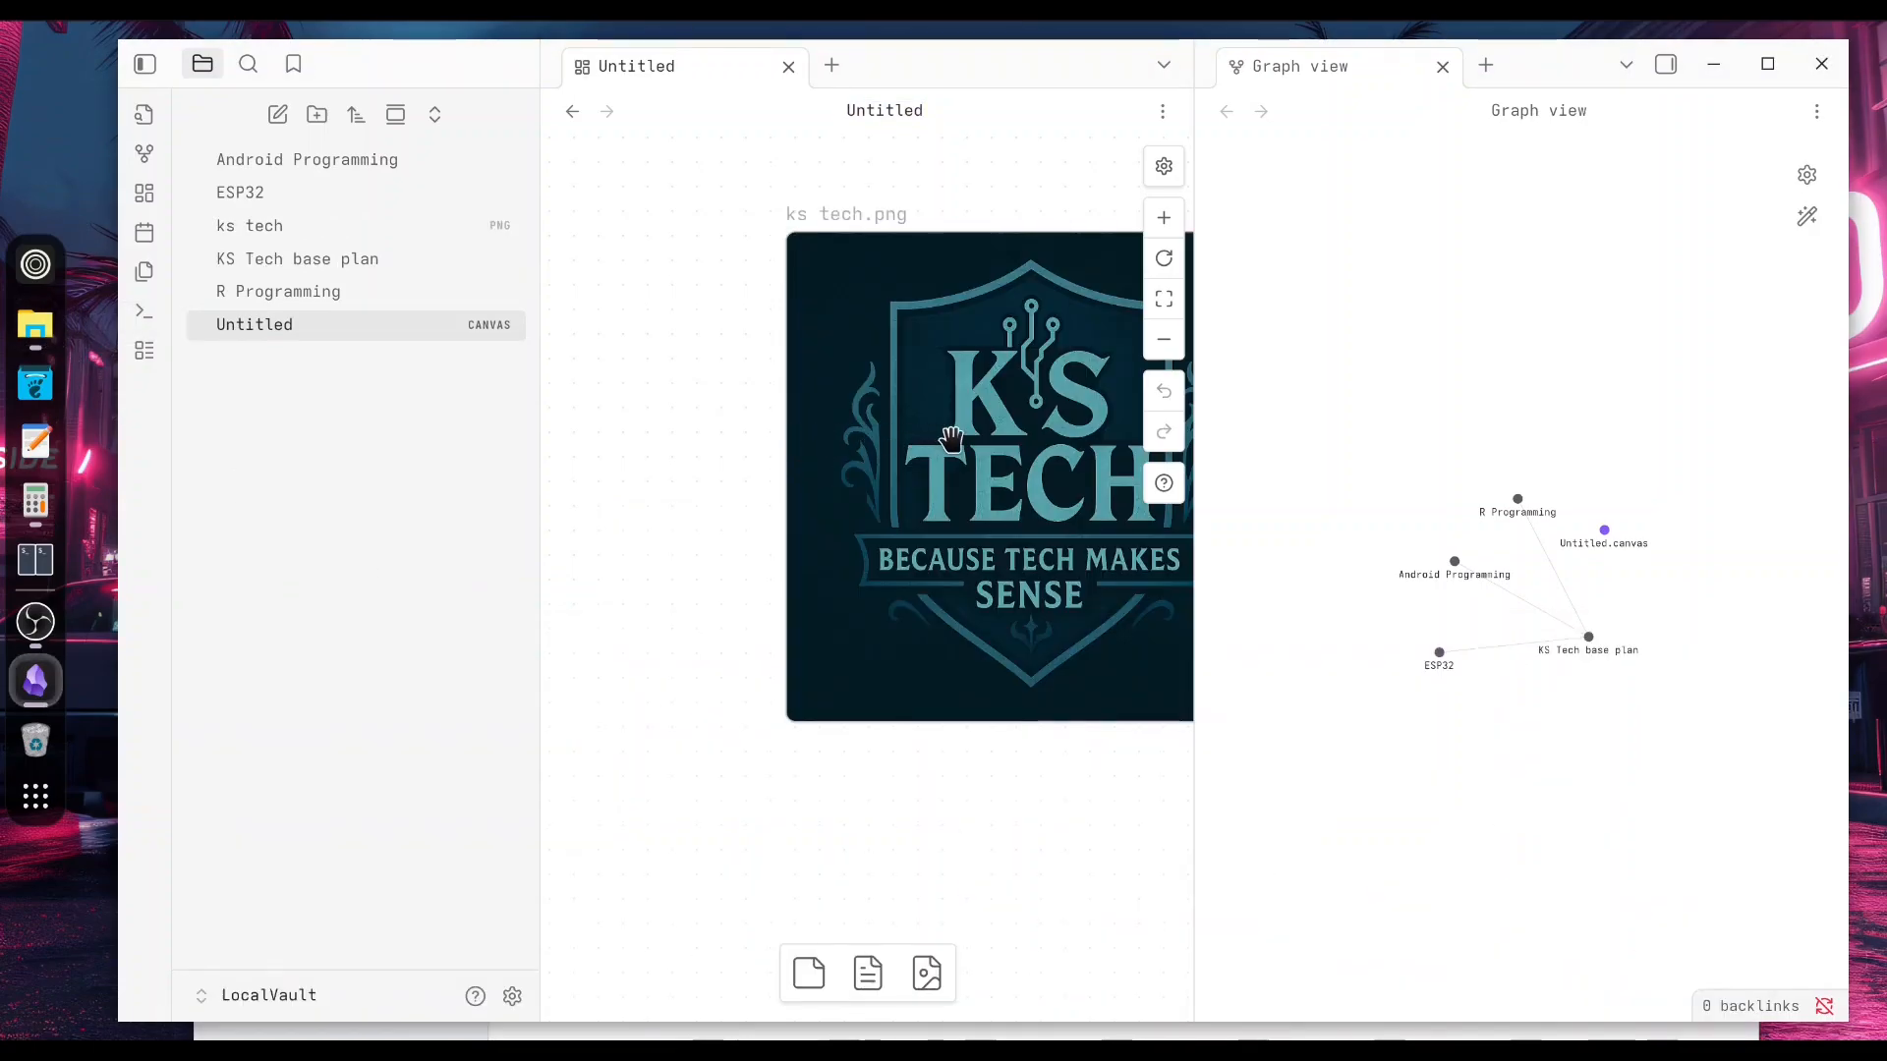
Shrink the ks tech.png image to under half its width and position it near the canvas's upper middle
{"action": "left_click_drag", "start_coordinate": [951, 439], "coordinate": [763, 368]}
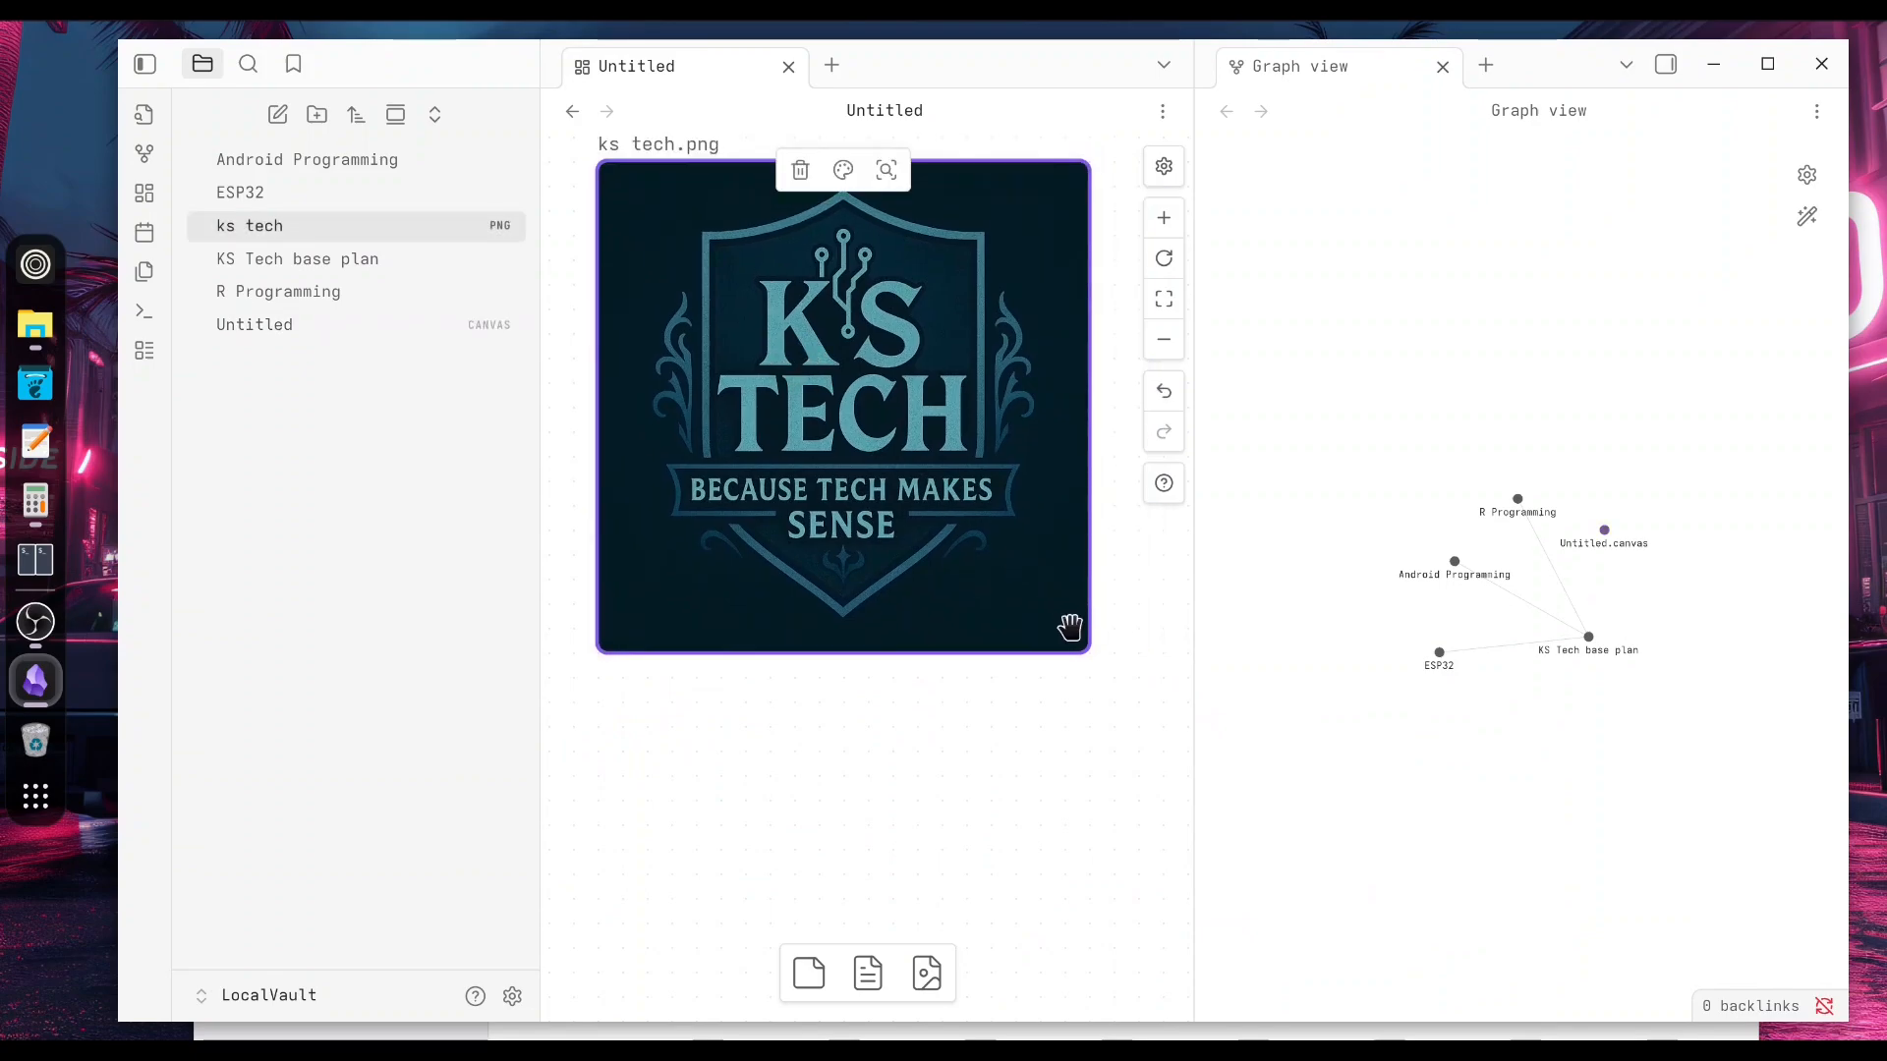
{"action": "left_click_drag", "start_coordinate": [1082, 658], "coordinate": [815, 377]}
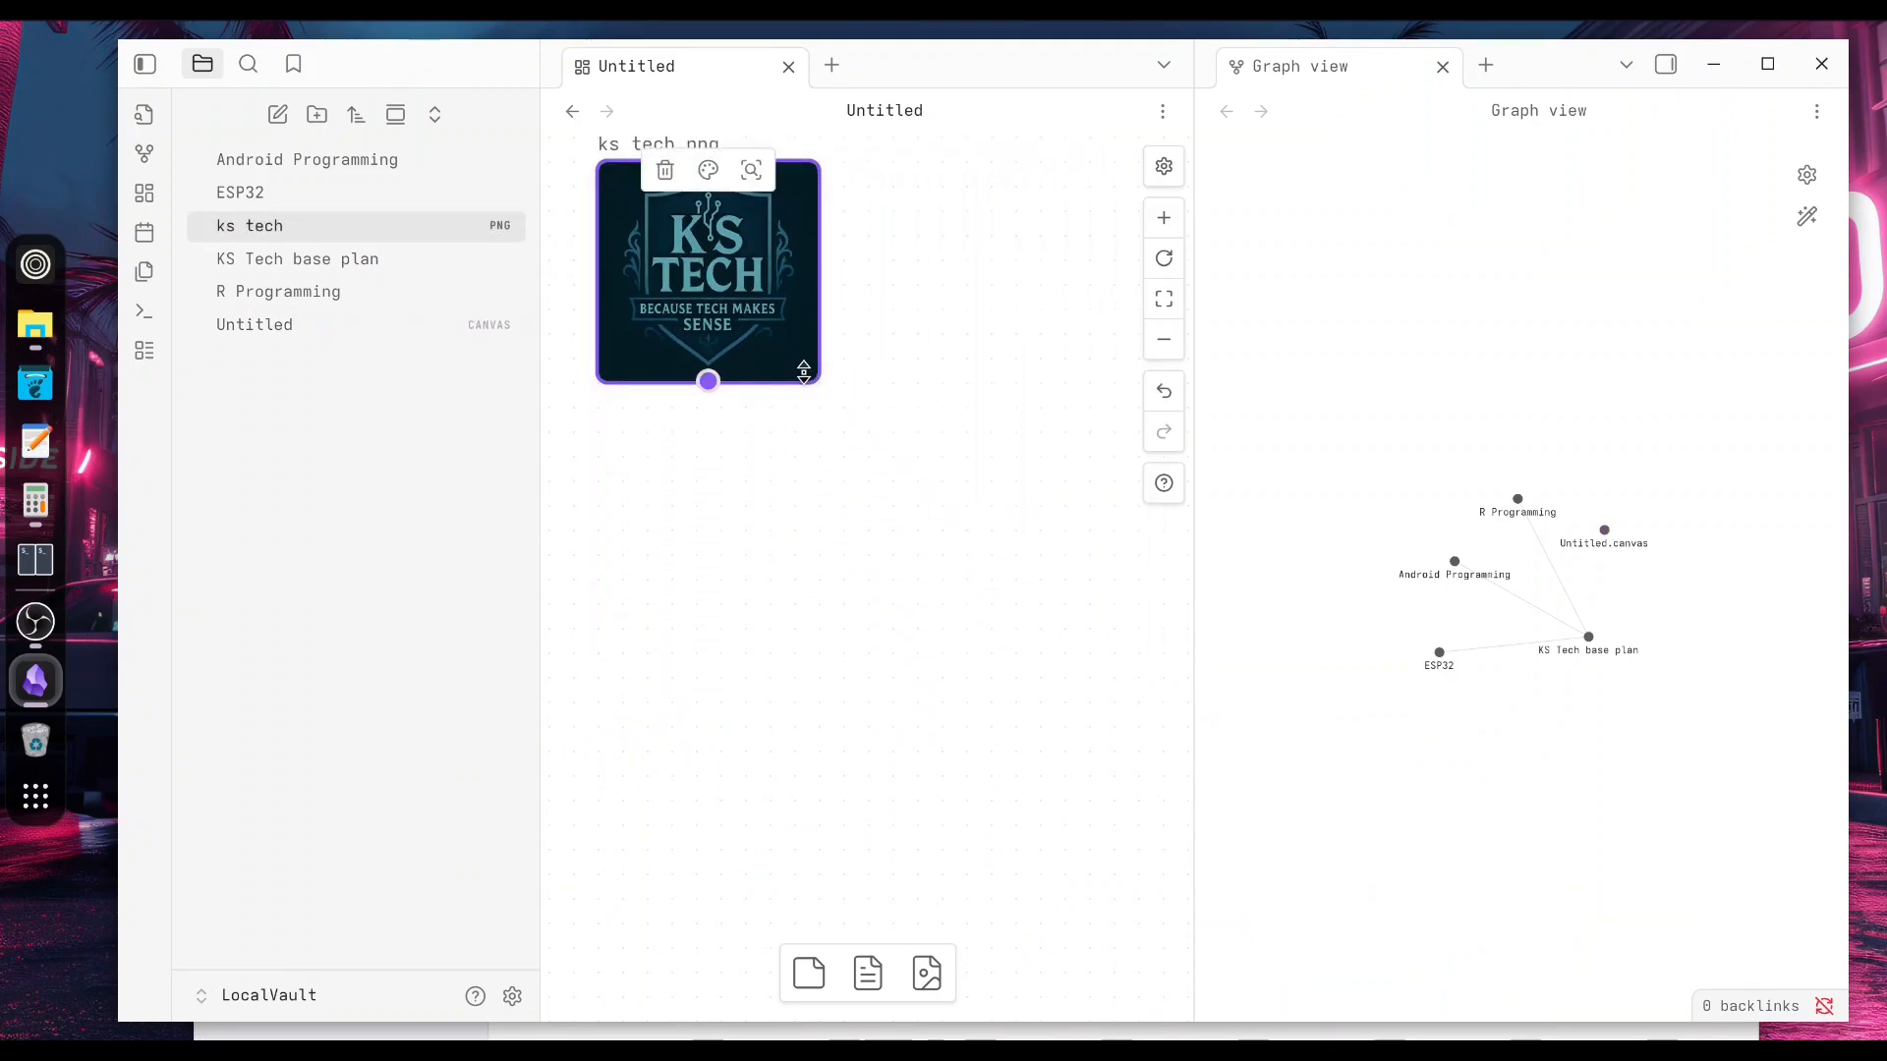
{"action": "left_click_drag", "start_coordinate": [718, 255], "coordinate": [865, 332]}
Place the KS Tech base plan note on the canvas as a shortened green card below the logo image
{"action": "left_click_drag", "start_coordinate": [866, 983], "coordinate": [843, 730]}
{"action": "left_click", "coordinate": [702, 238]}
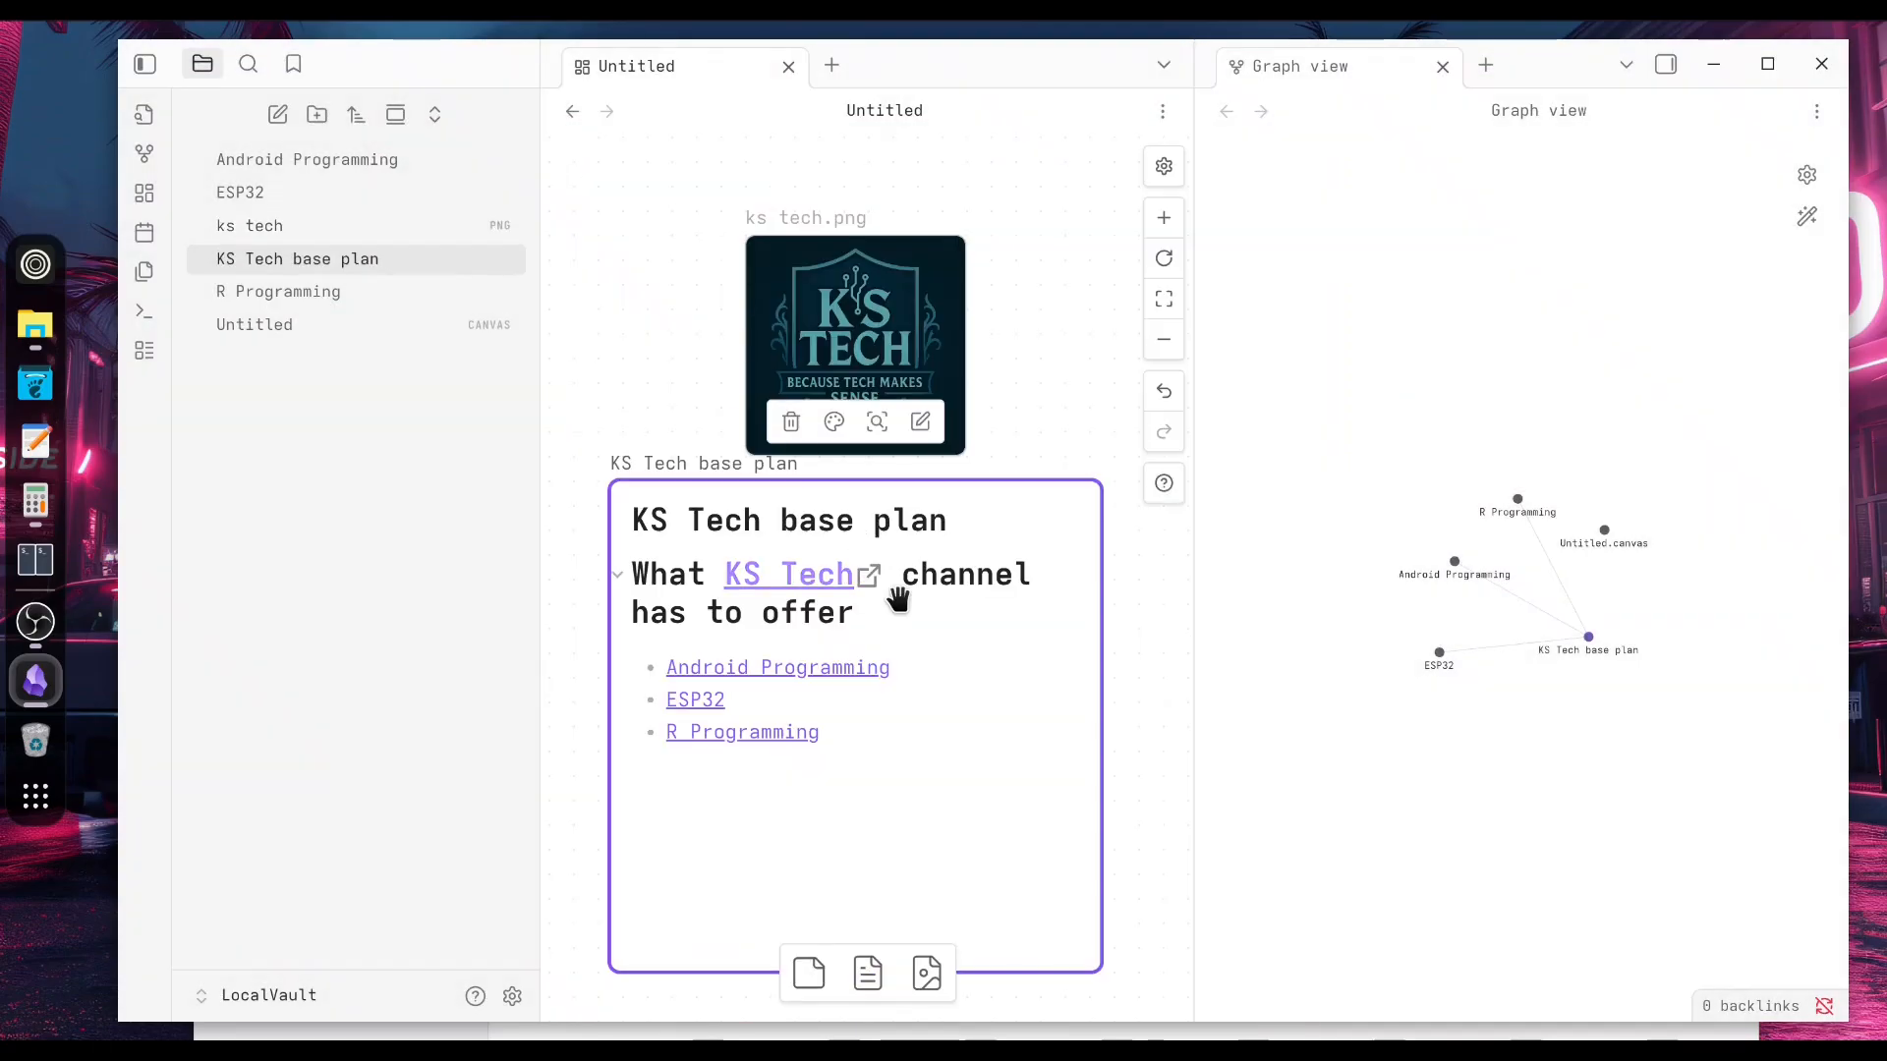
{"action": "left_click_drag", "start_coordinate": [1101, 973], "coordinate": [1114, 727]}
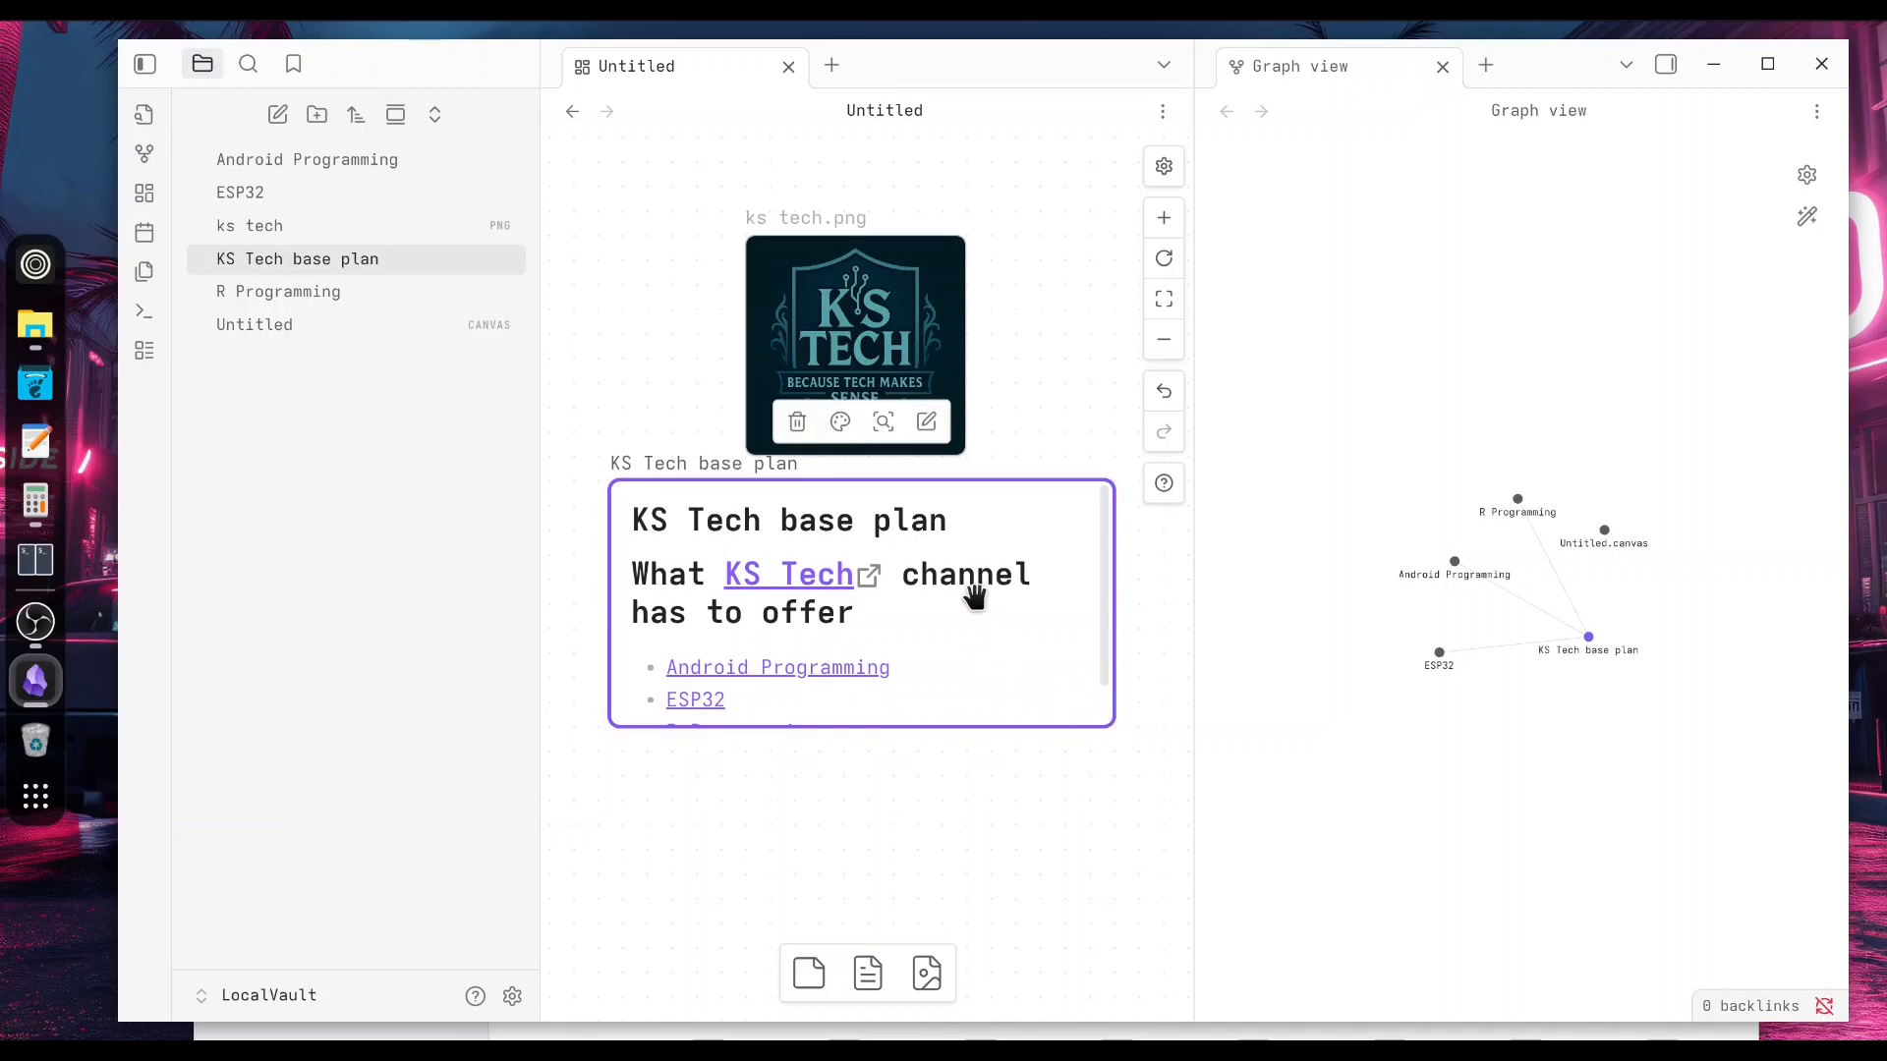
{"action": "left_click", "coordinate": [840, 422]}
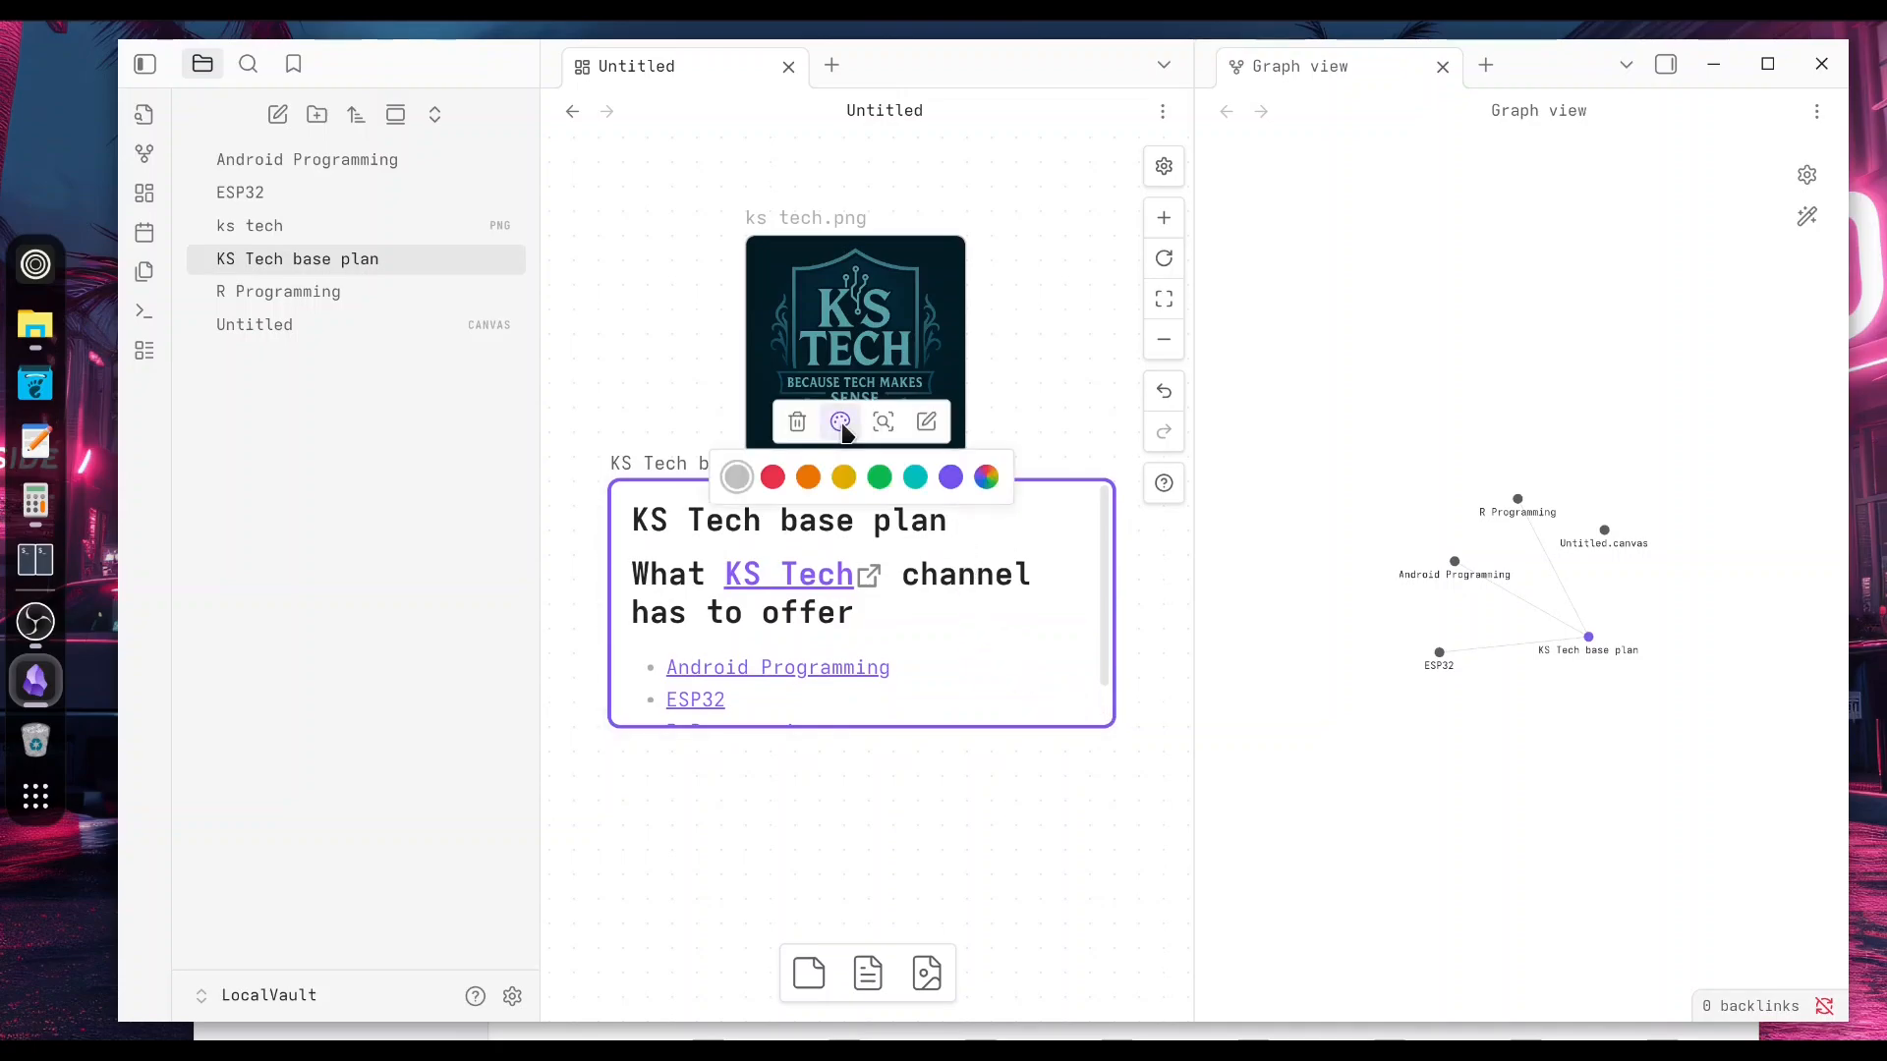
{"action": "left_click", "coordinate": [874, 481]}
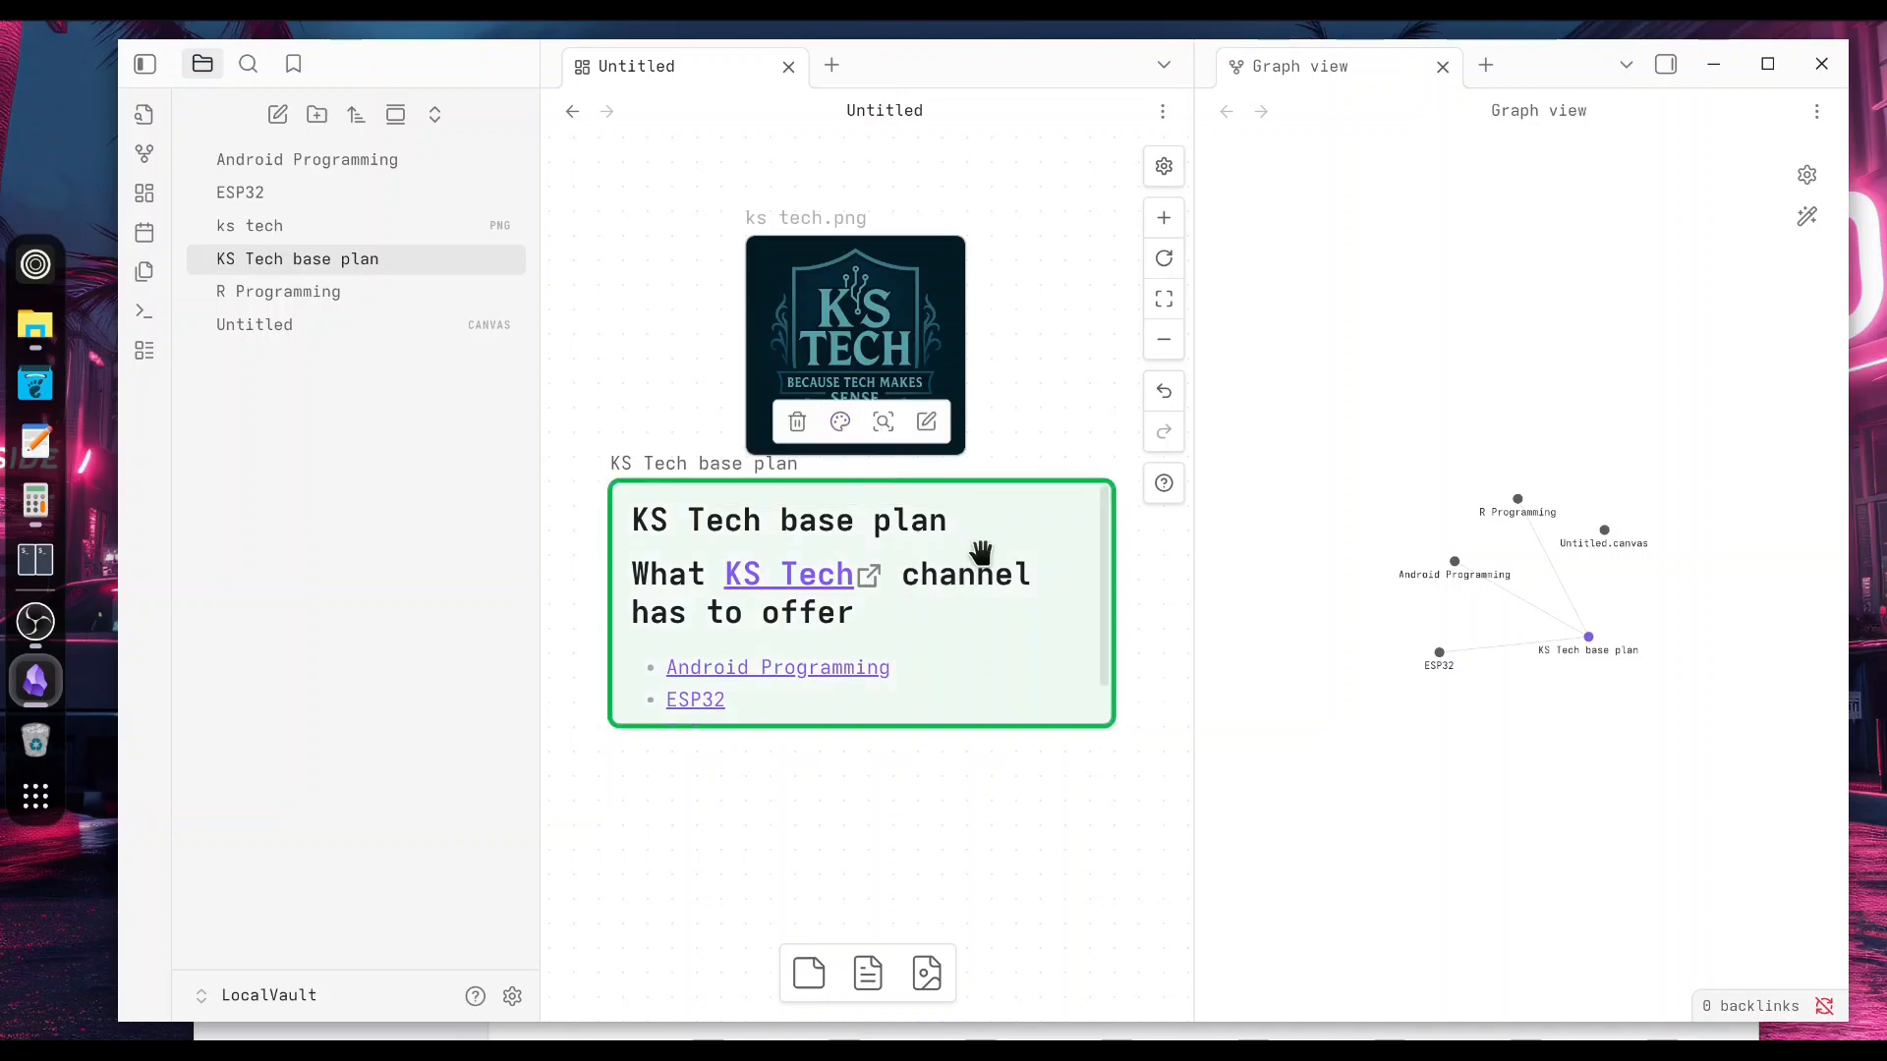
Connect the KS Tech base plan card to the logo image with an arrow and move the card farther down
{"action": "left_click_drag", "start_coordinate": [860, 477], "coordinate": [864, 451]}
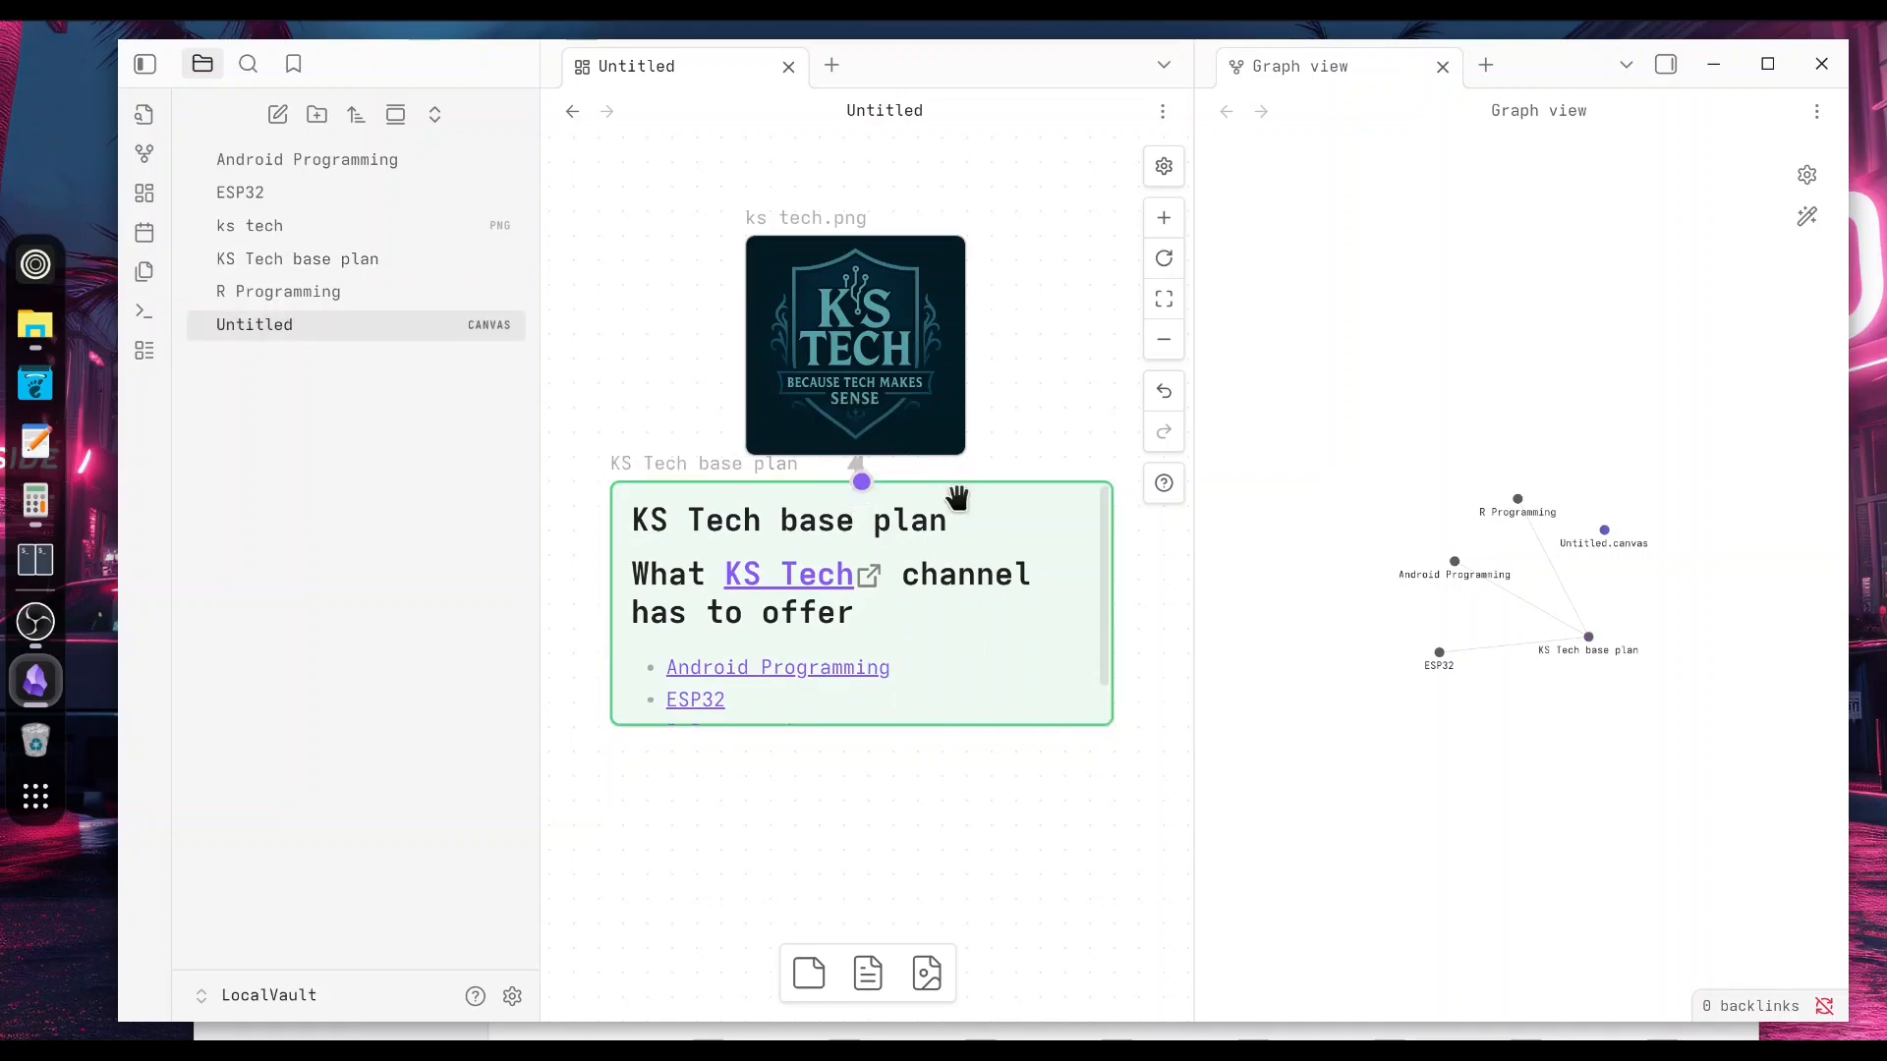
{"action": "left_click_drag", "start_coordinate": [957, 497], "coordinate": [964, 597]}
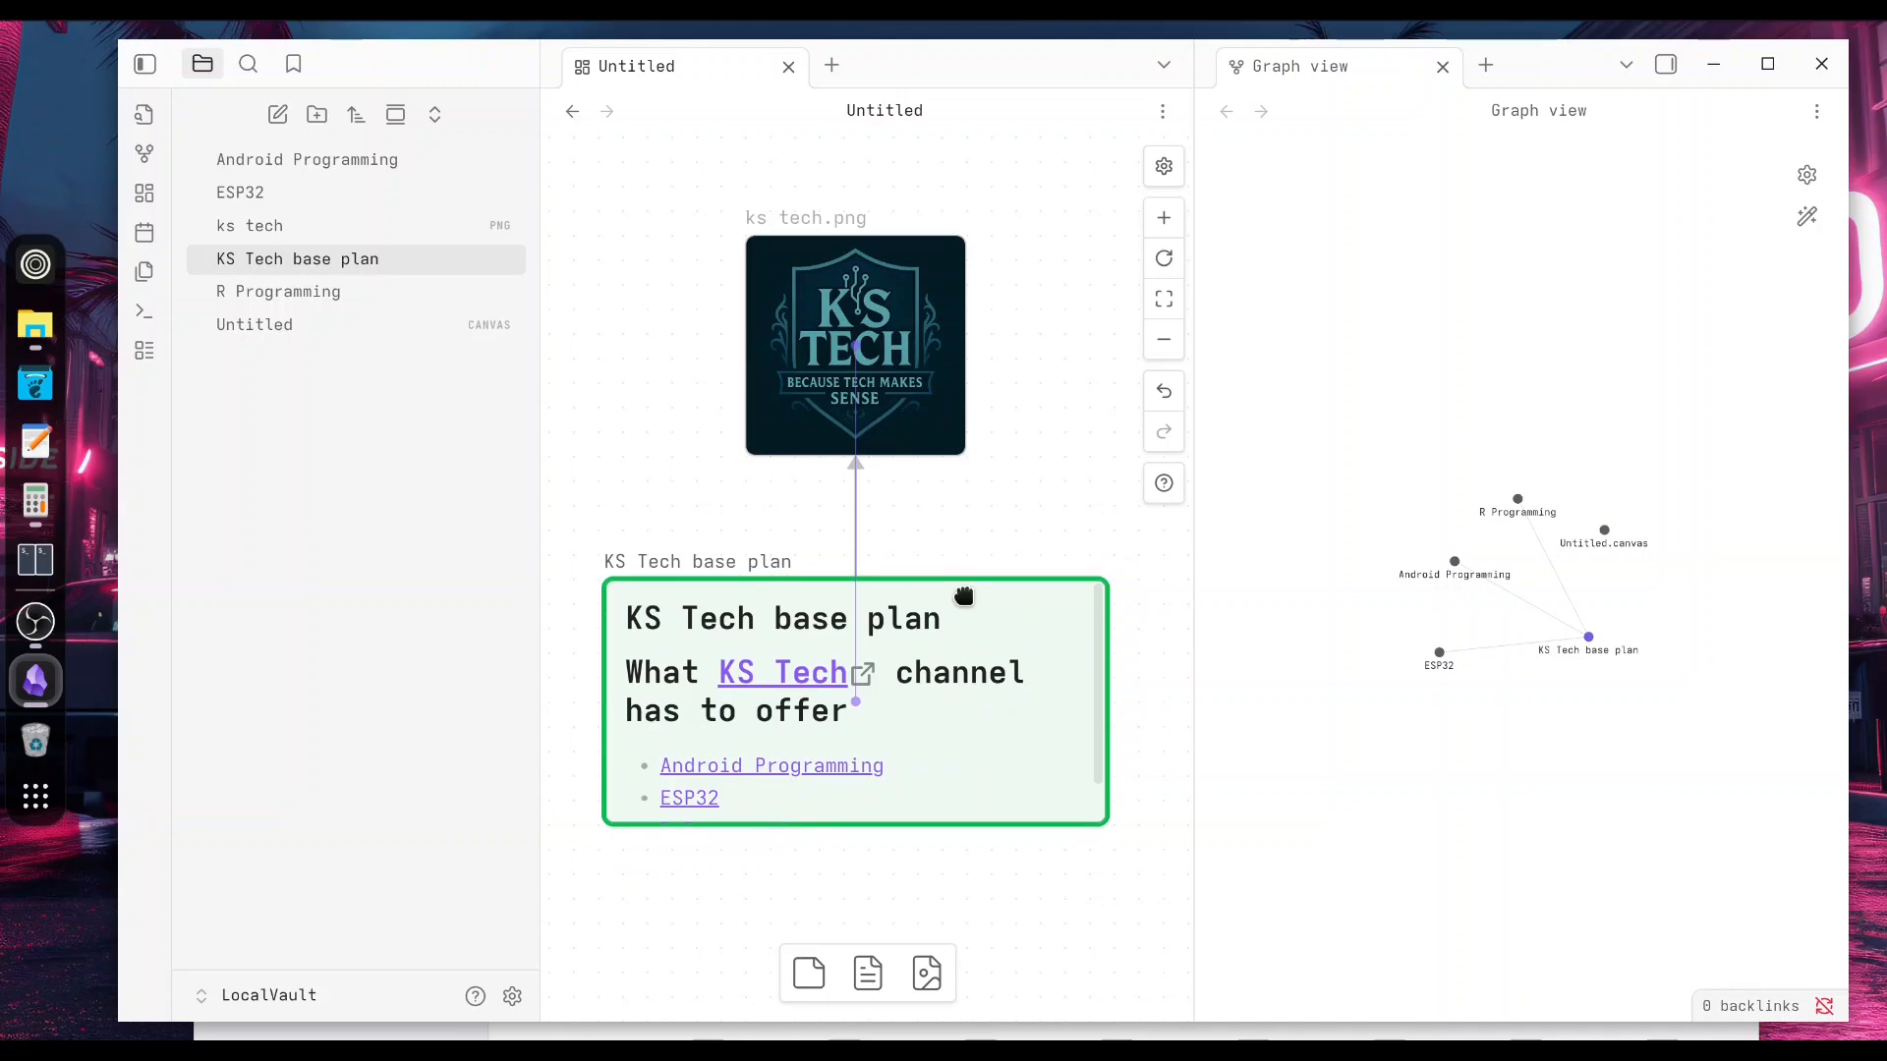
{"action": "left_click", "coordinate": [644, 286]}
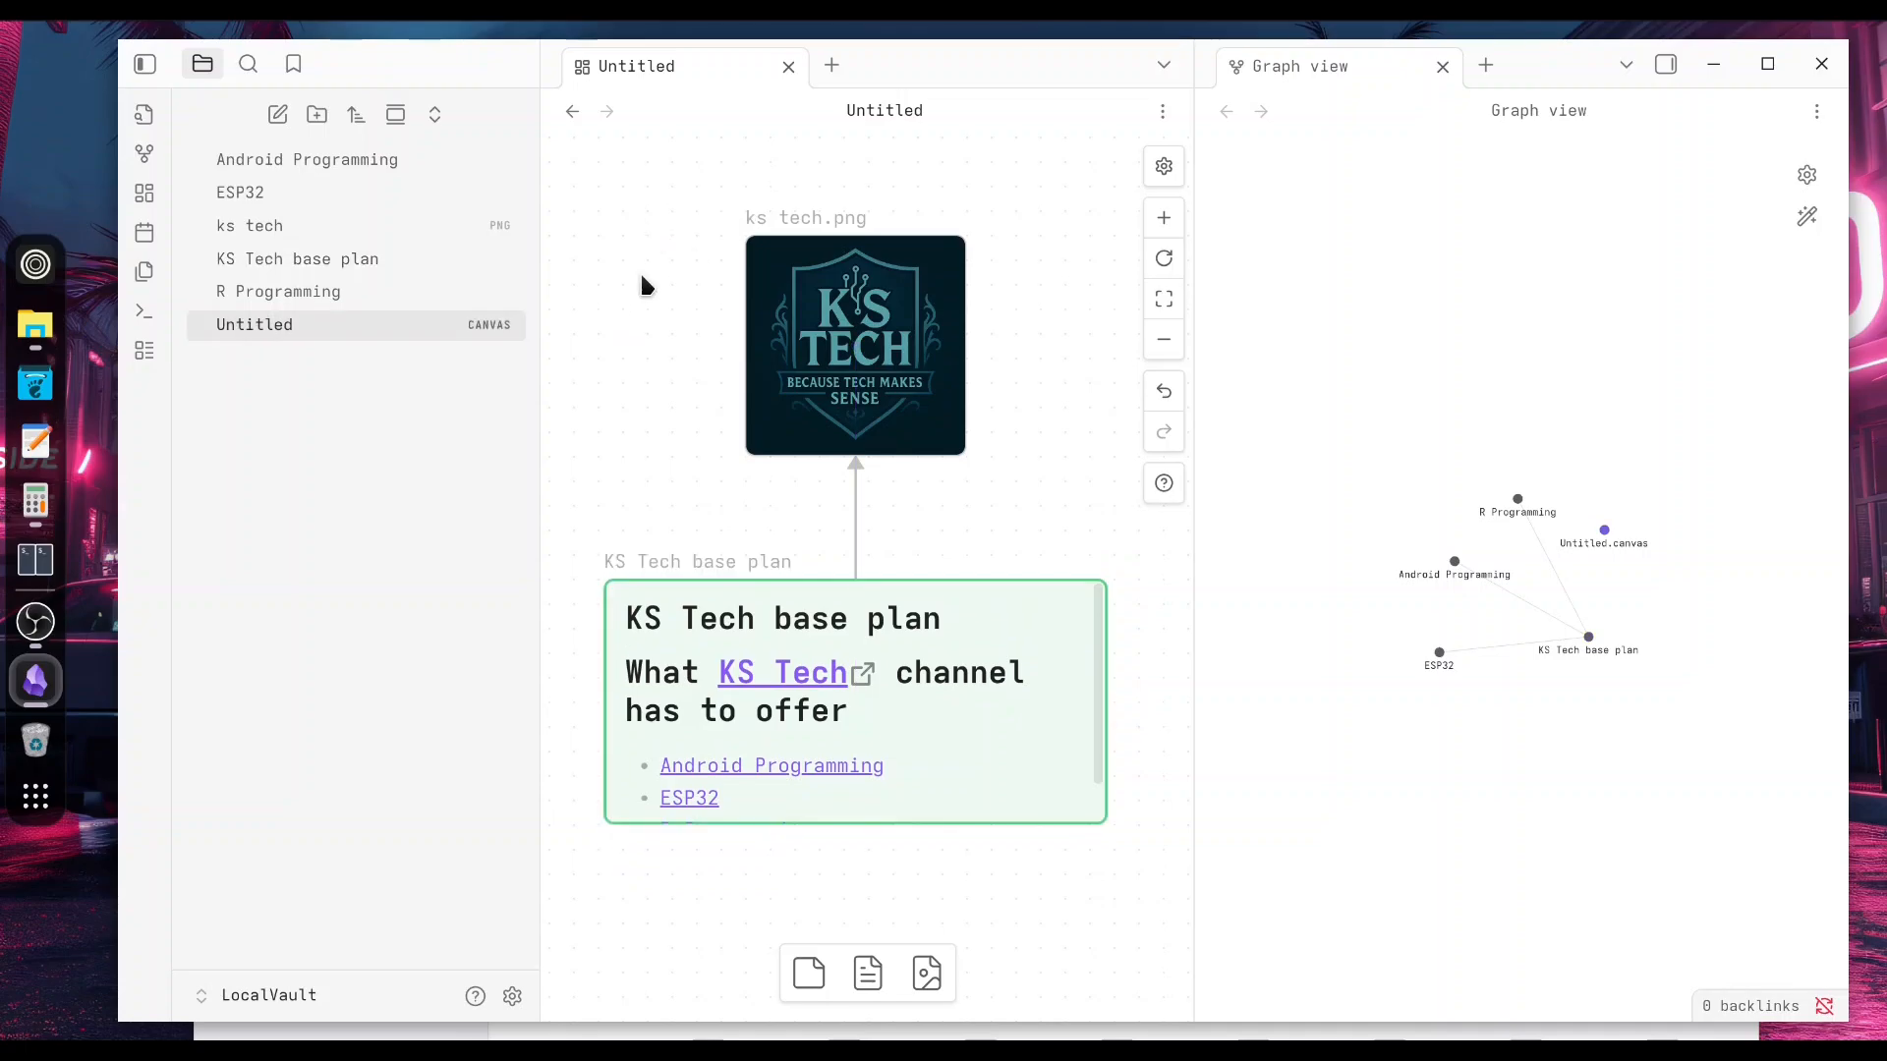
View the canvas in a new window and close that window again
{"action": "left_click", "coordinate": [1161, 113]}
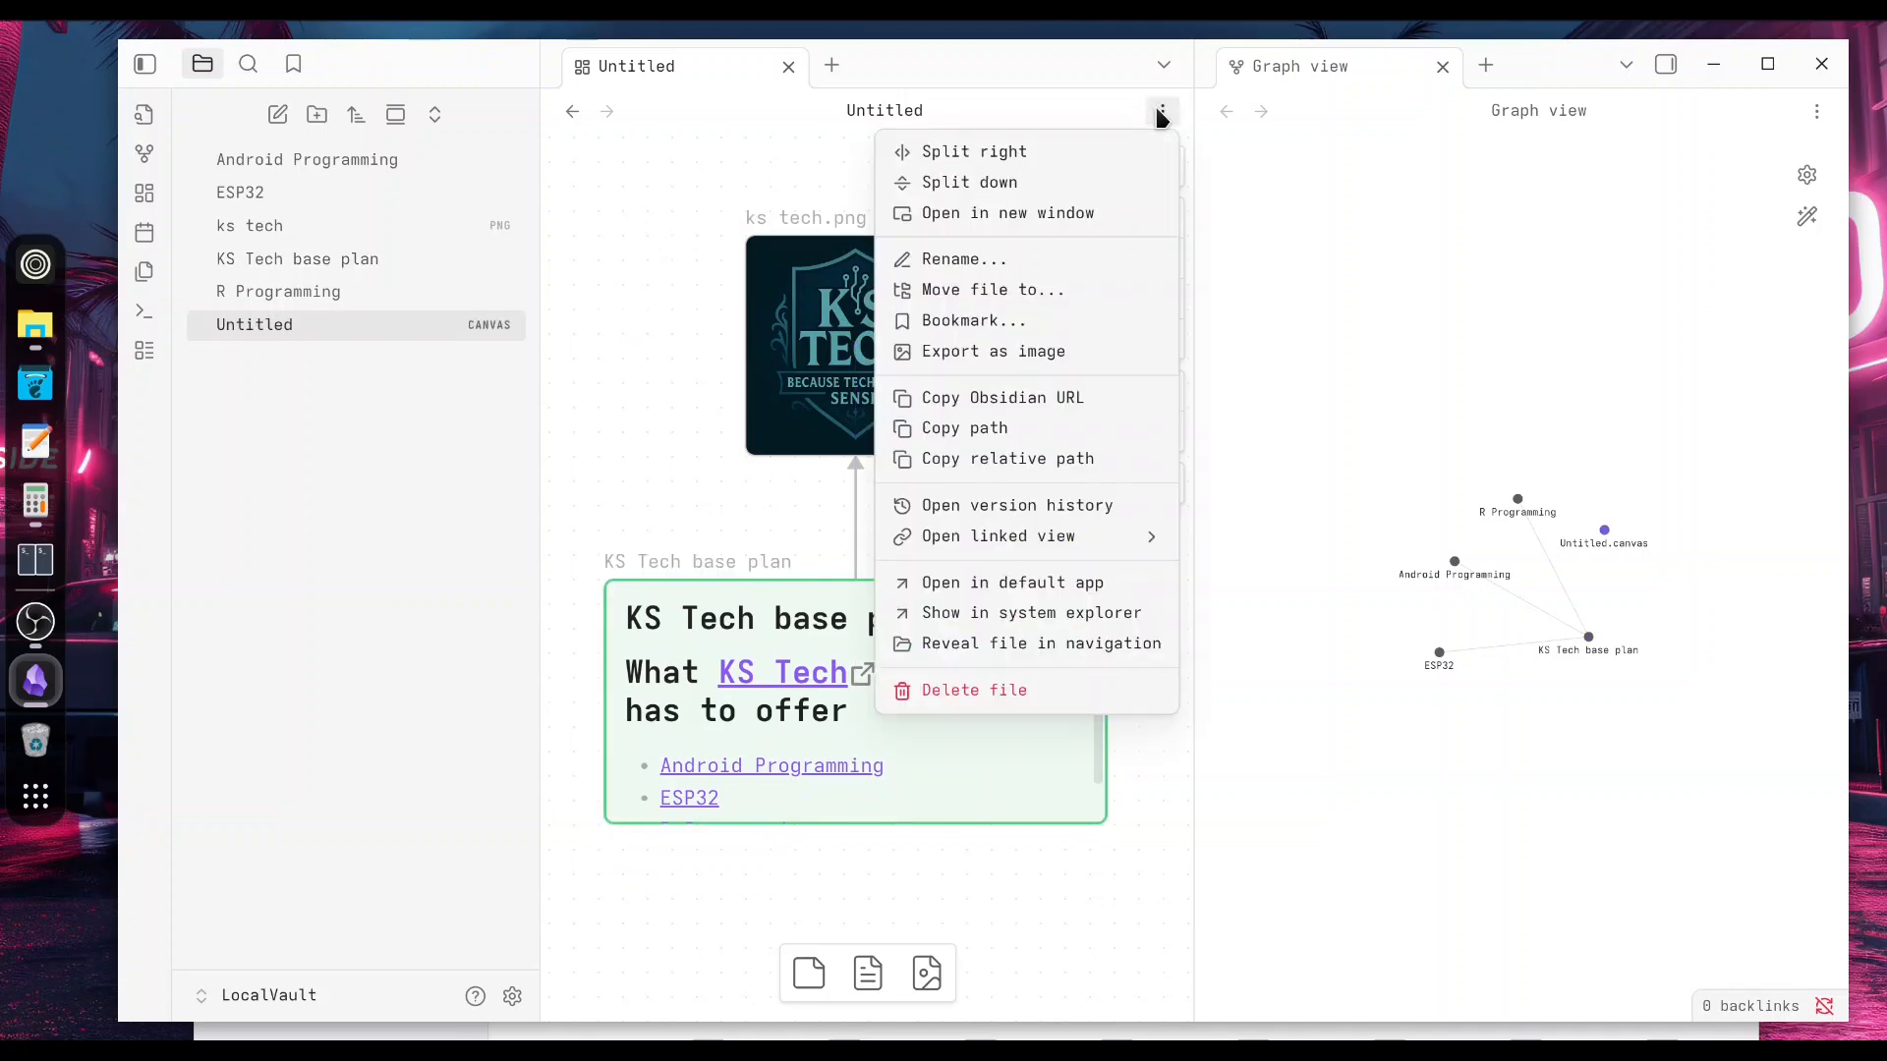
{"action": "left_click", "coordinate": [1008, 210]}
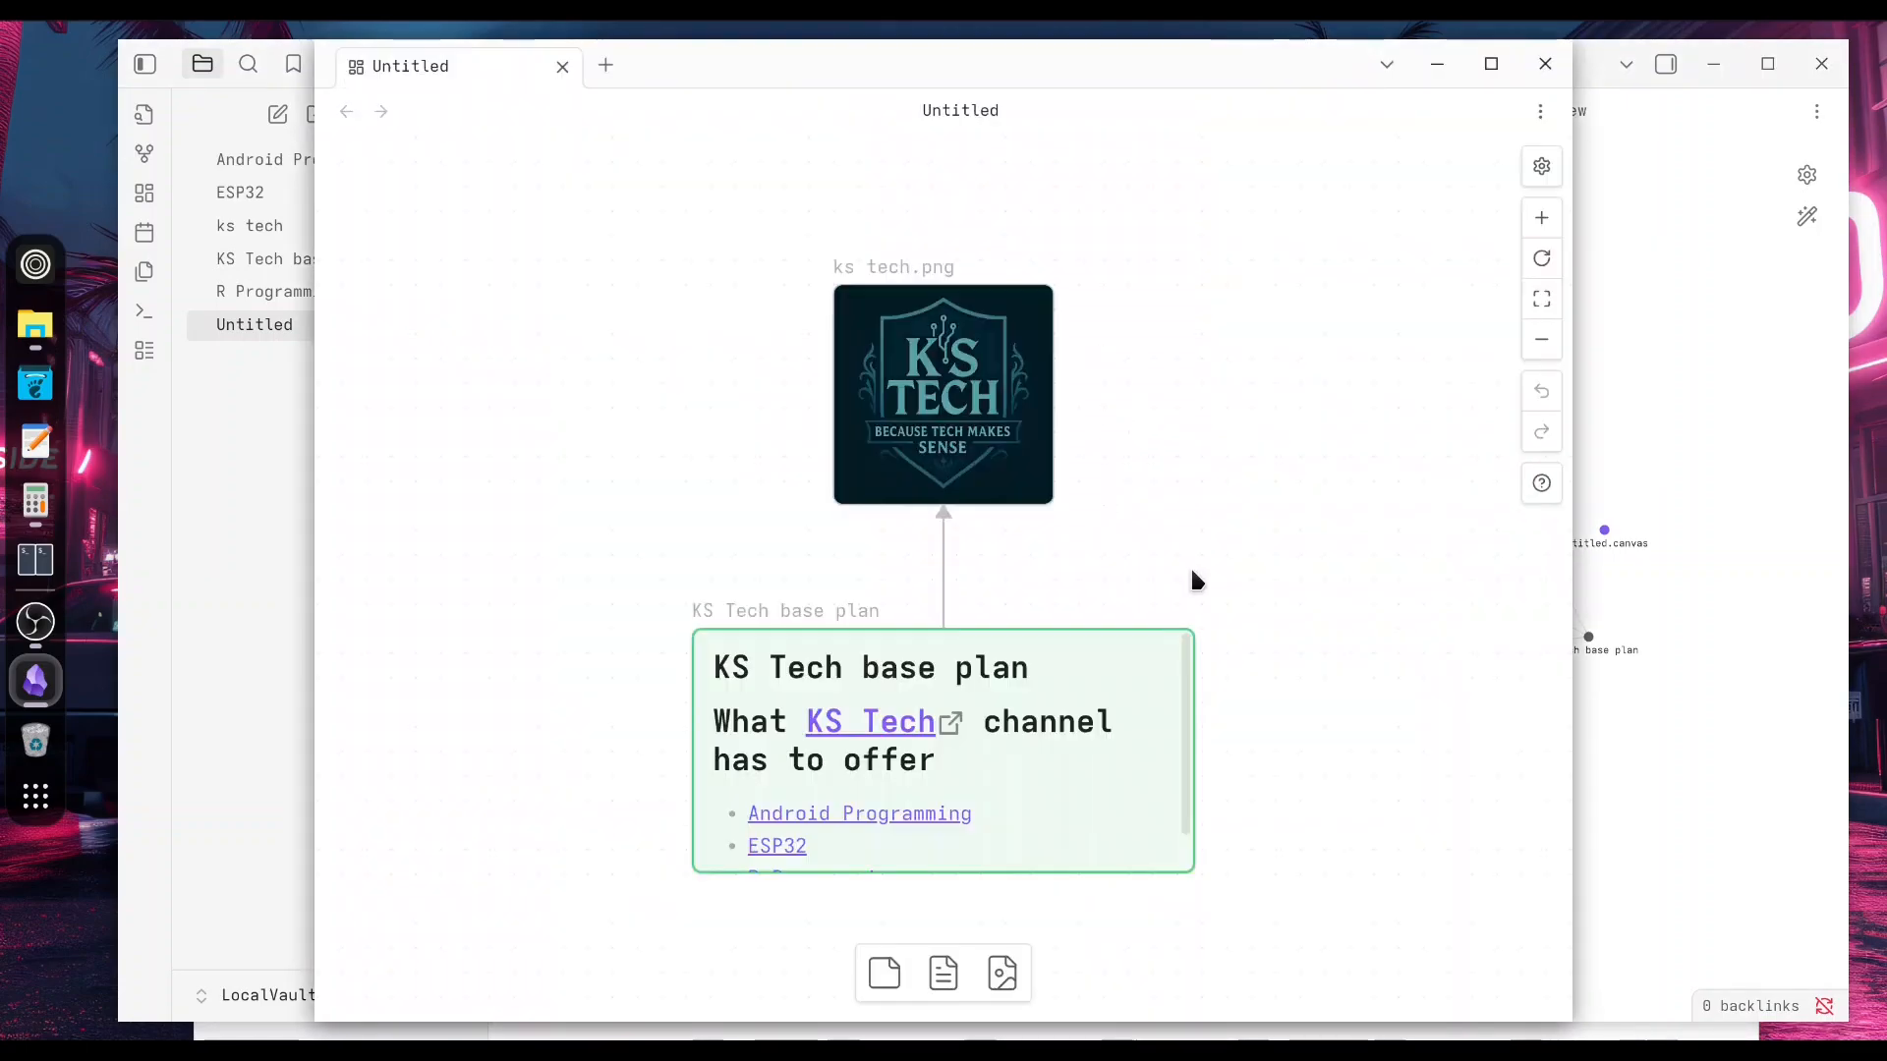
{"action": "key", "text": "ctrl+w"}
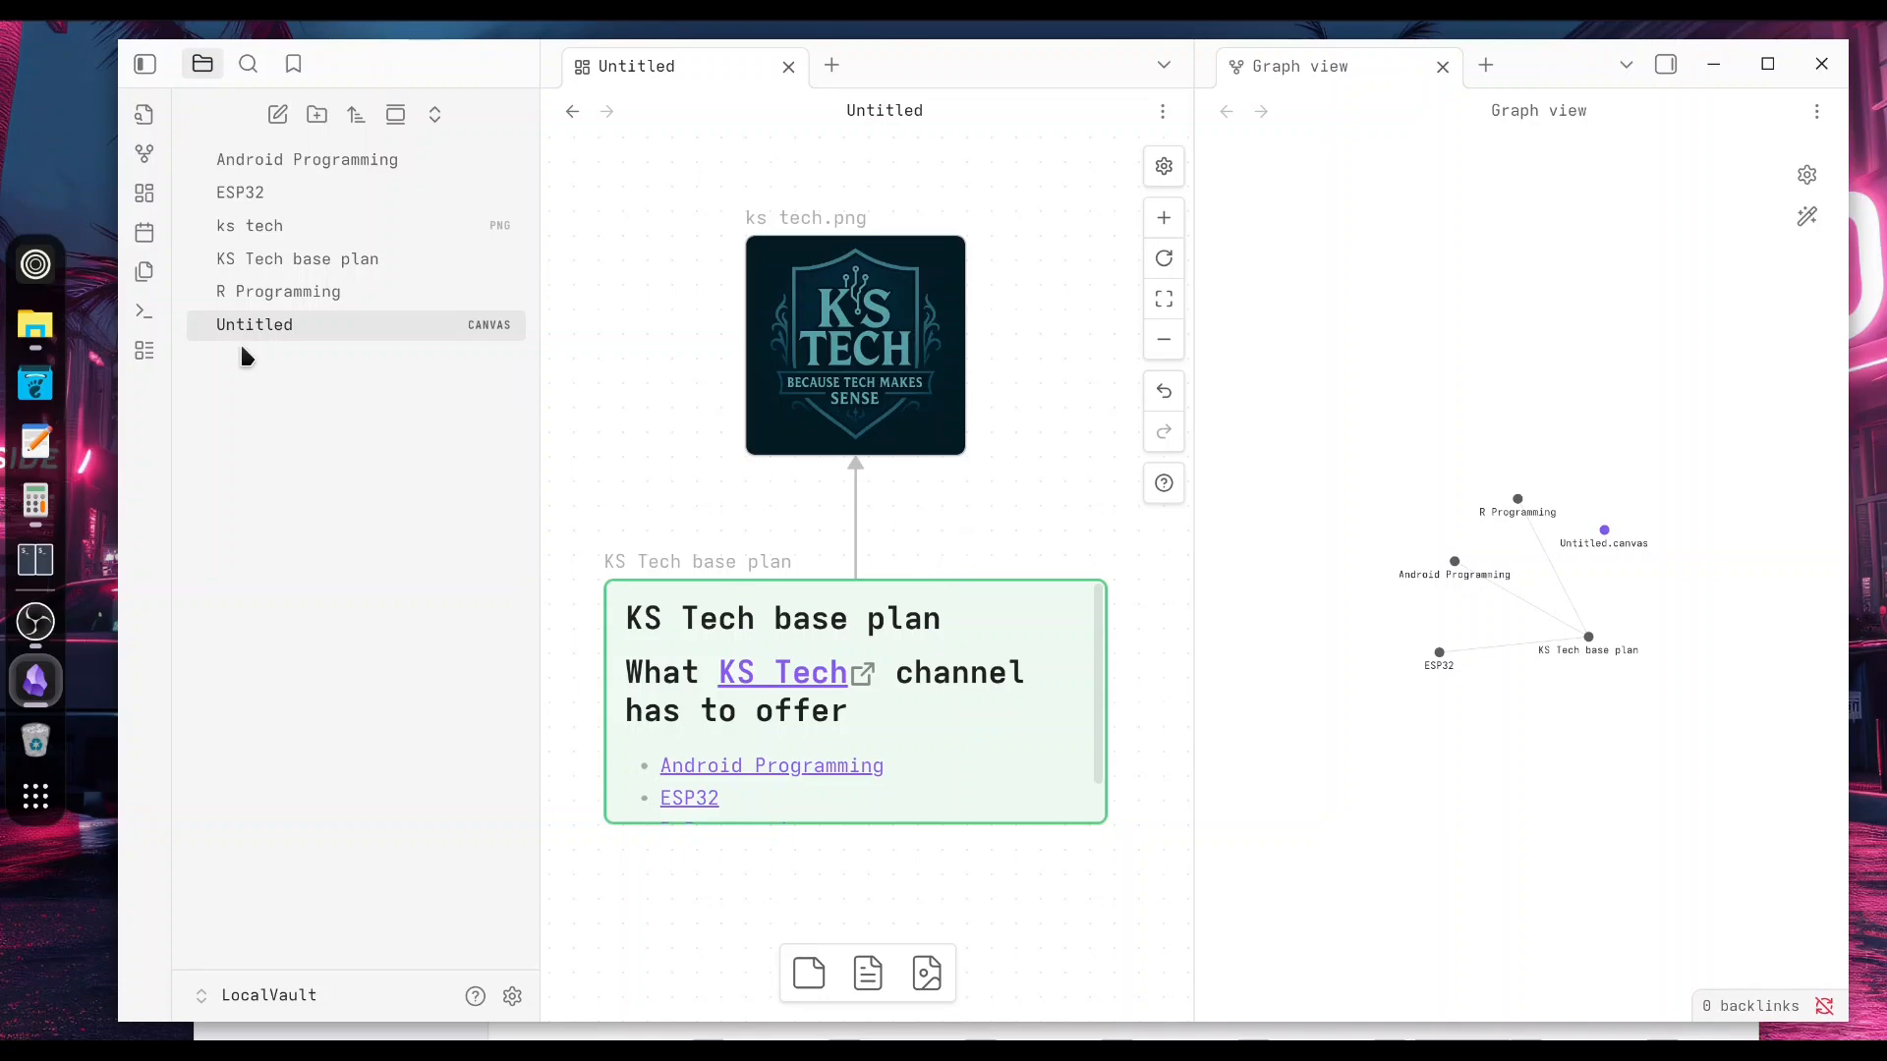
Create today's daily note and look through the commands offered by the command palette
{"action": "left_click", "coordinate": [145, 232]}
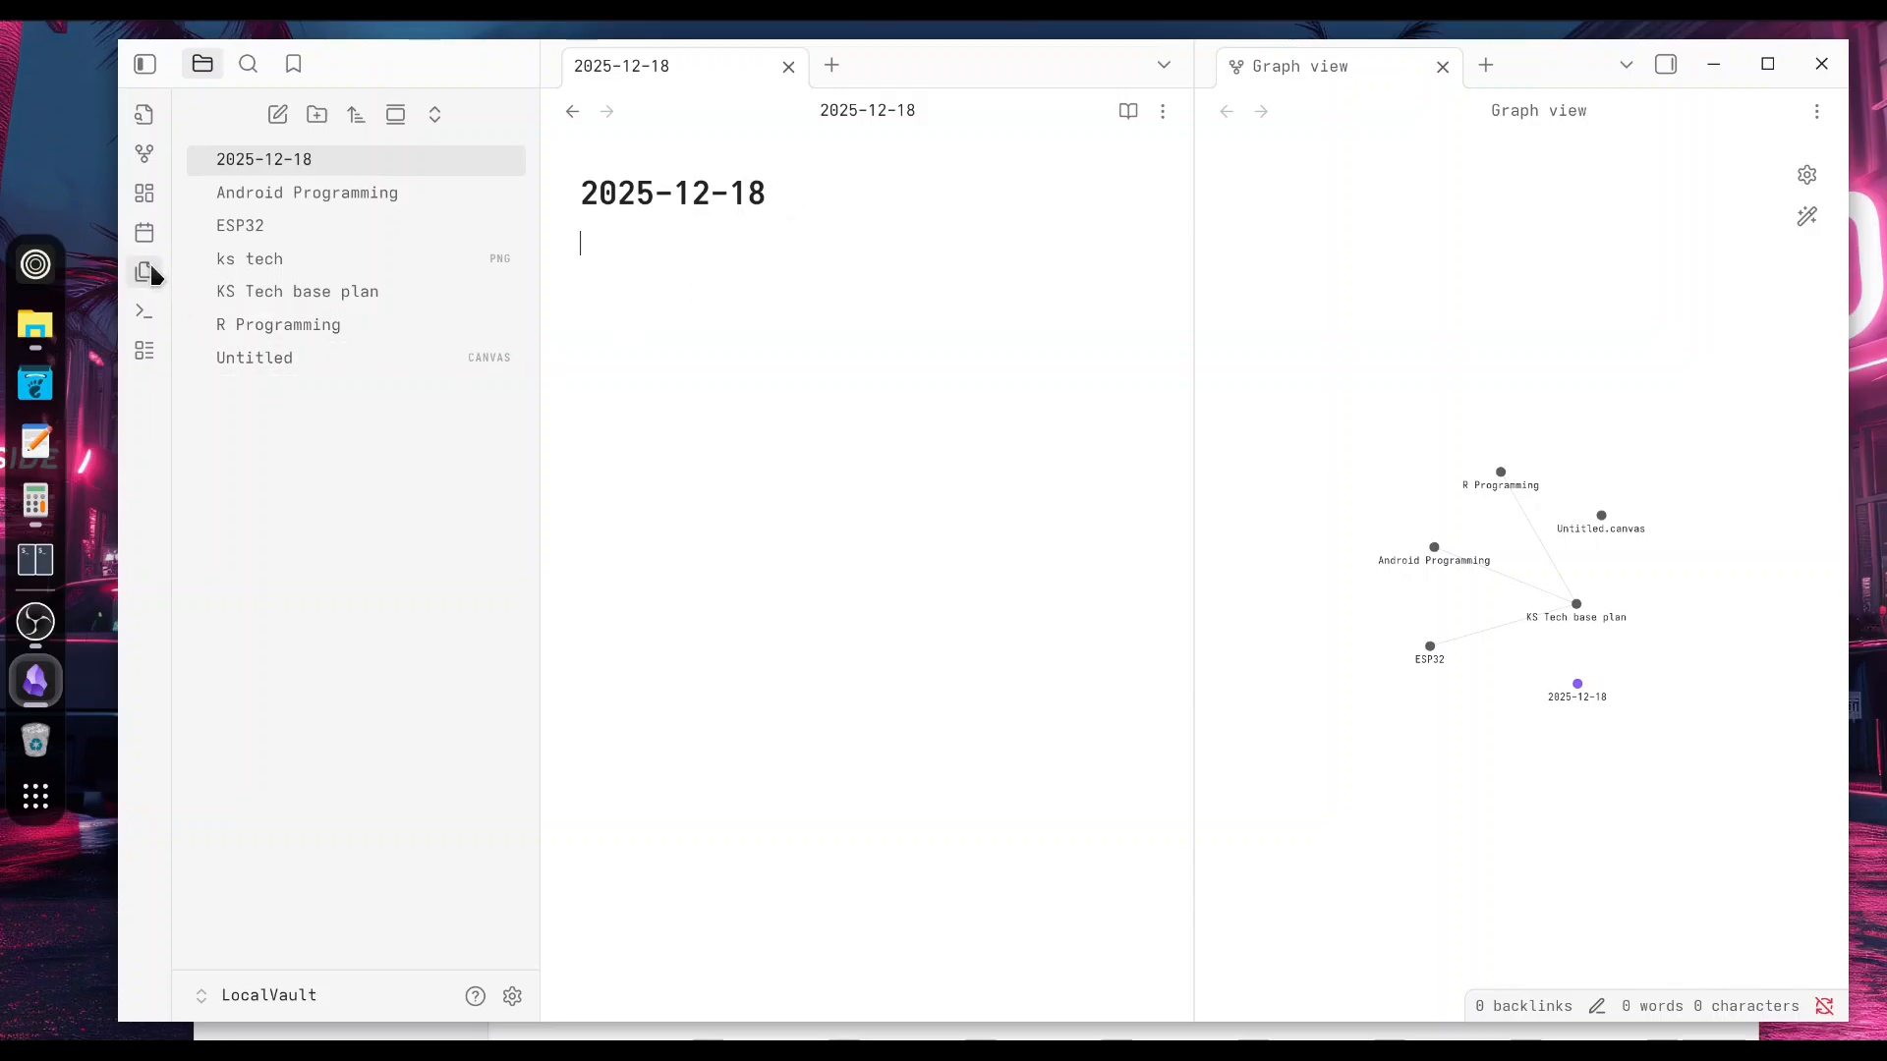
{"action": "left_click", "coordinate": [144, 310]}
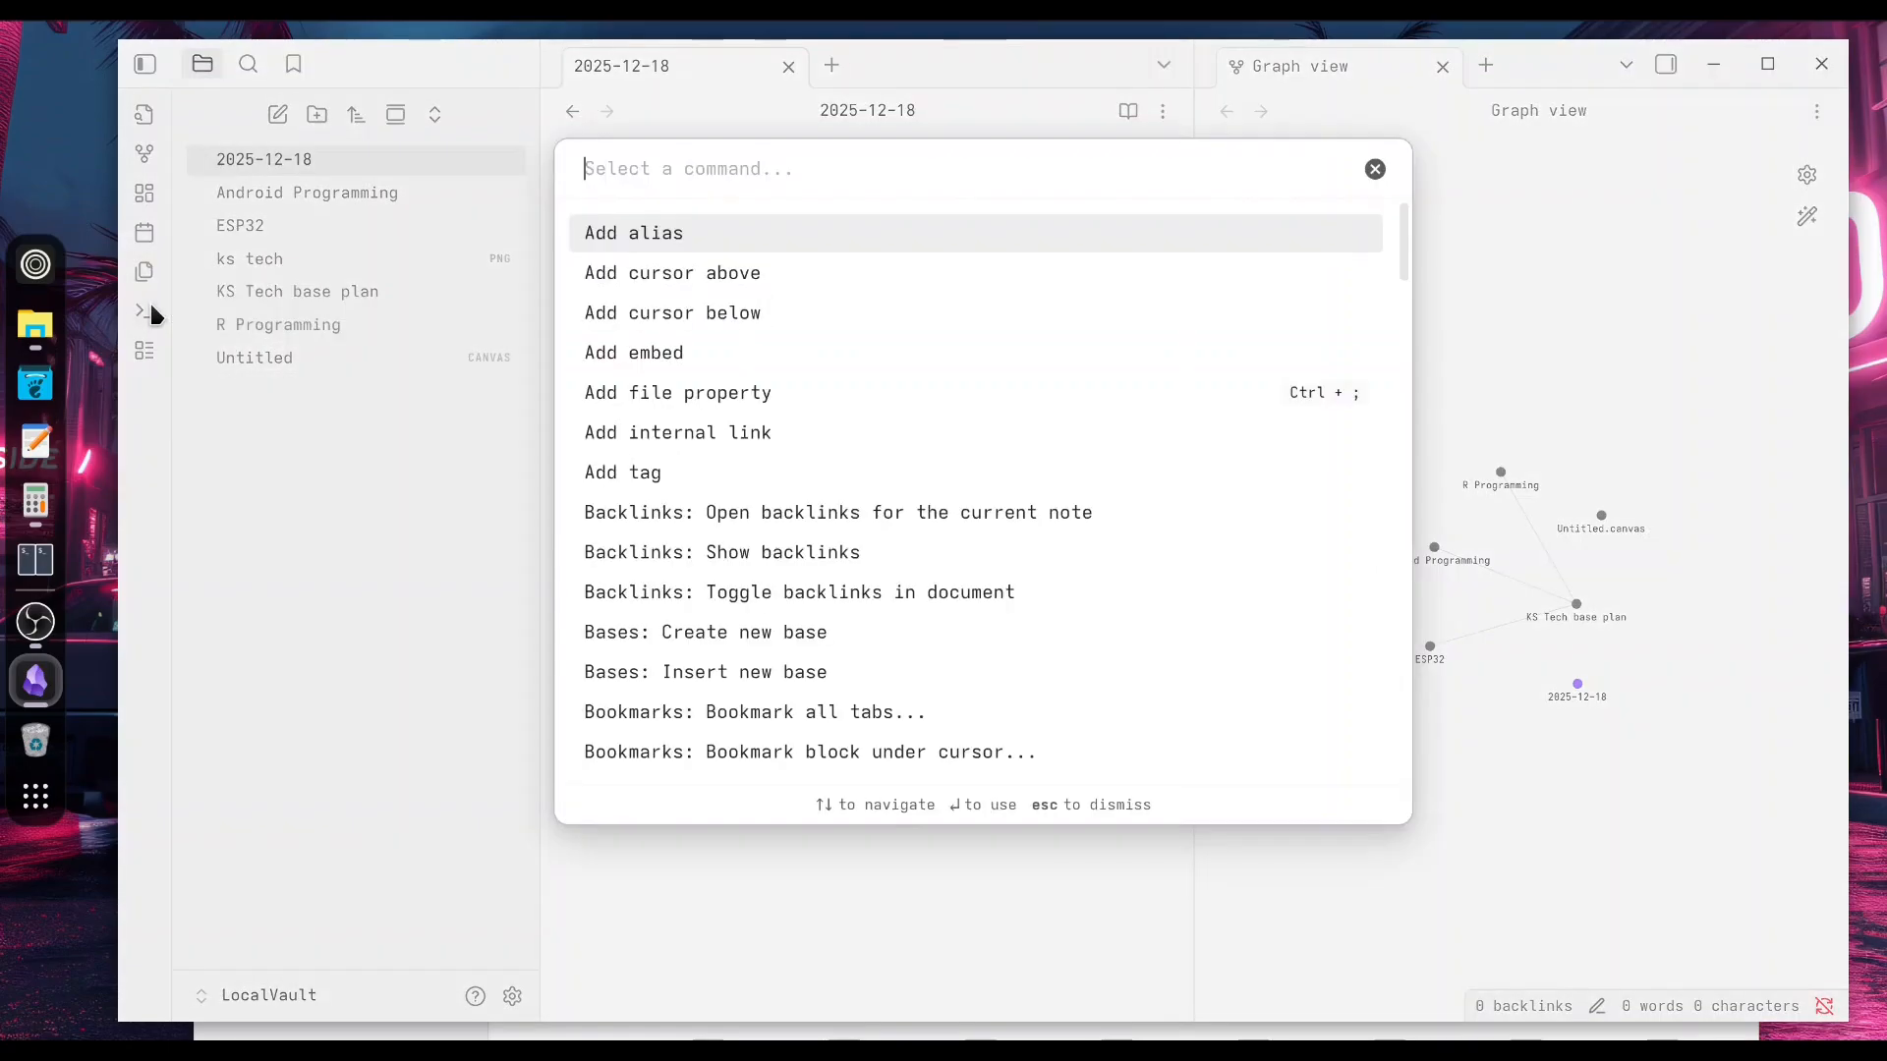
{"action": "scroll", "coordinate": [983, 413], "scroll_direction": "down", "scroll_amount": 10}
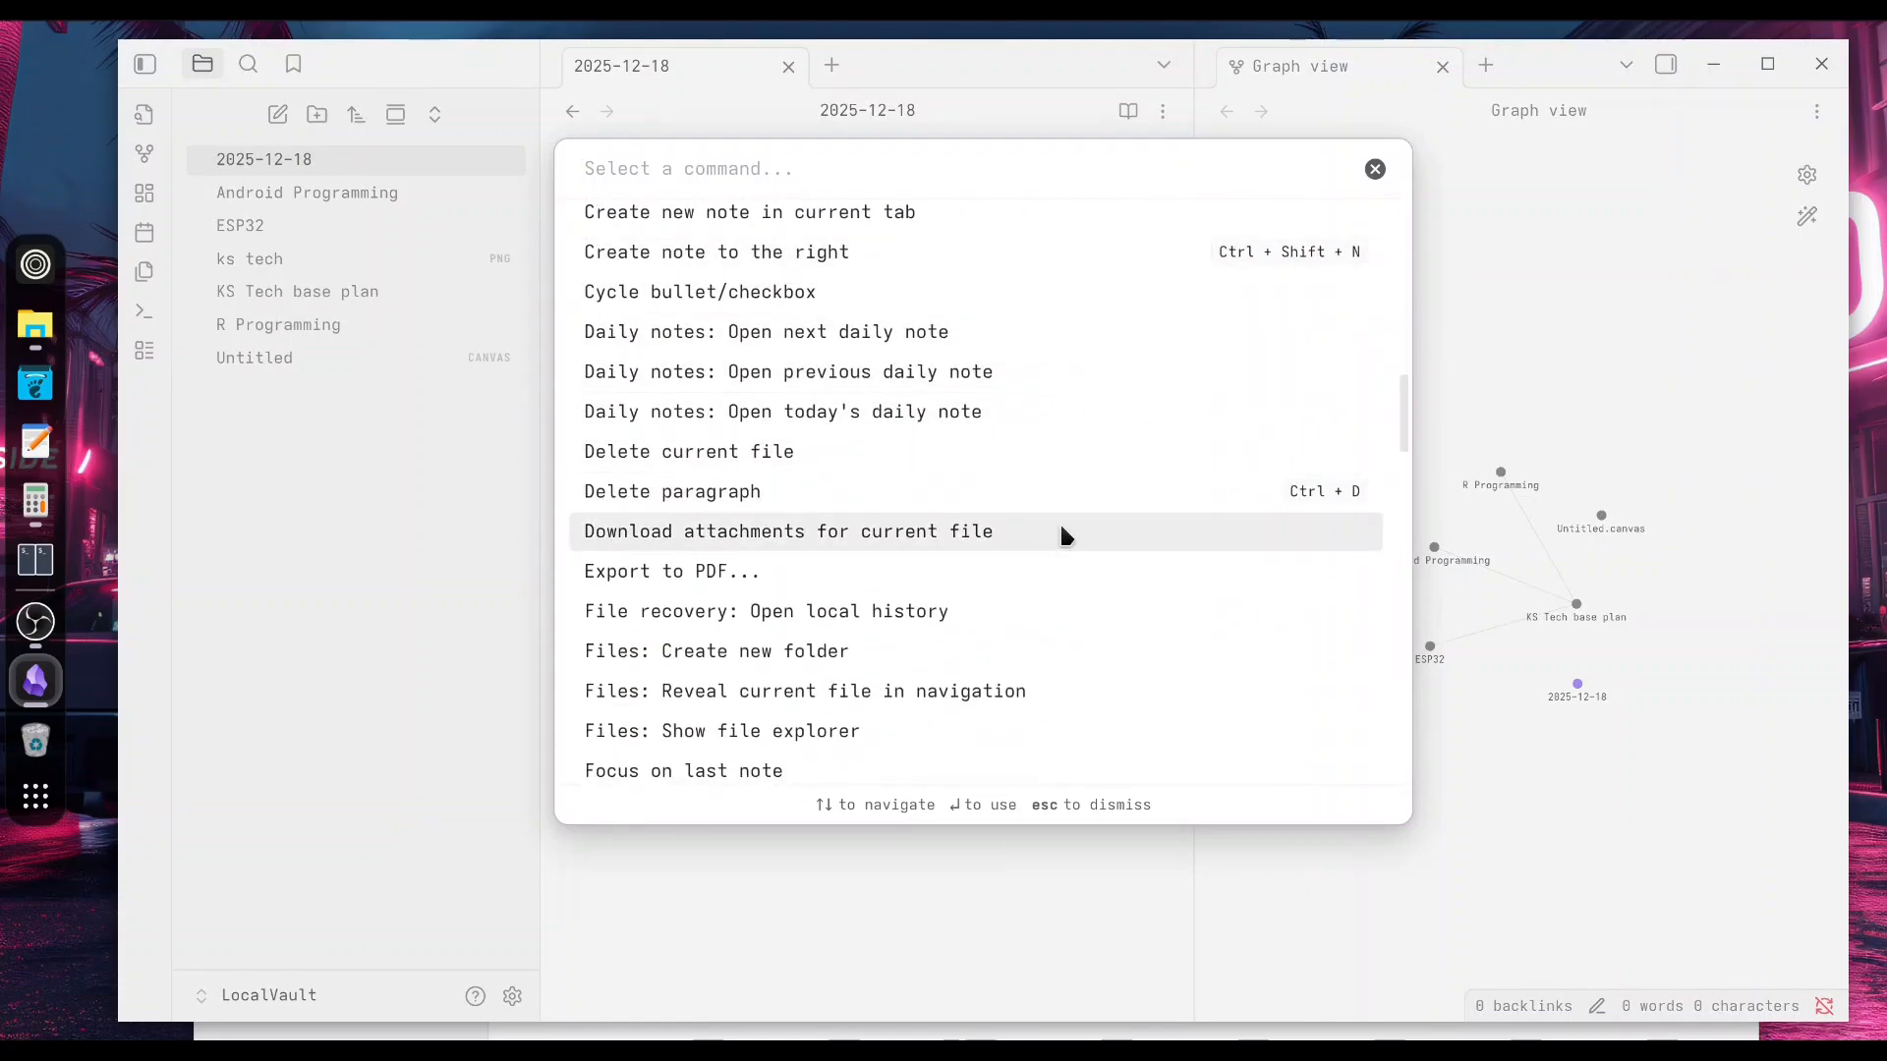
{"action": "scroll", "coordinate": [1060, 522], "scroll_direction": "up", "scroll_amount": 10}
{"action": "left_click", "coordinate": [516, 556]}
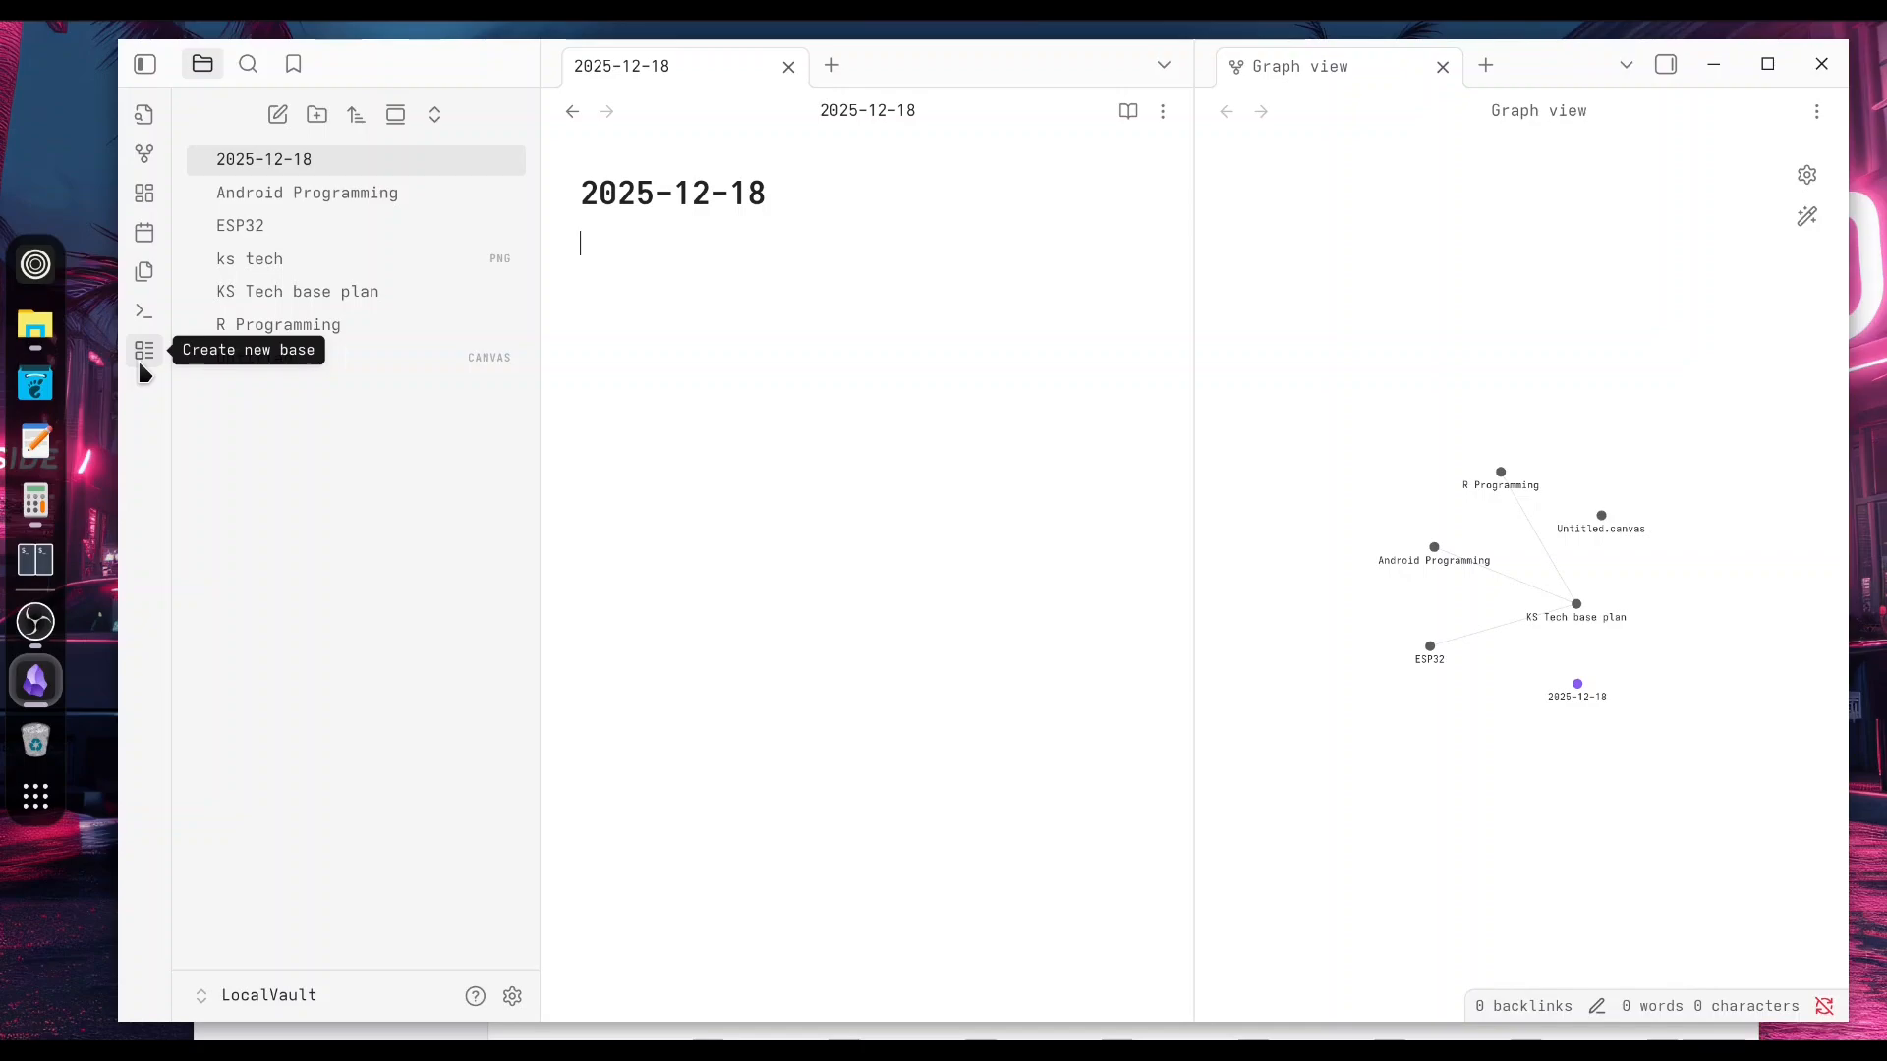
Review the core plugins in the settings, enable Audio recorder and close the settings
{"action": "left_click", "coordinate": [512, 996]}
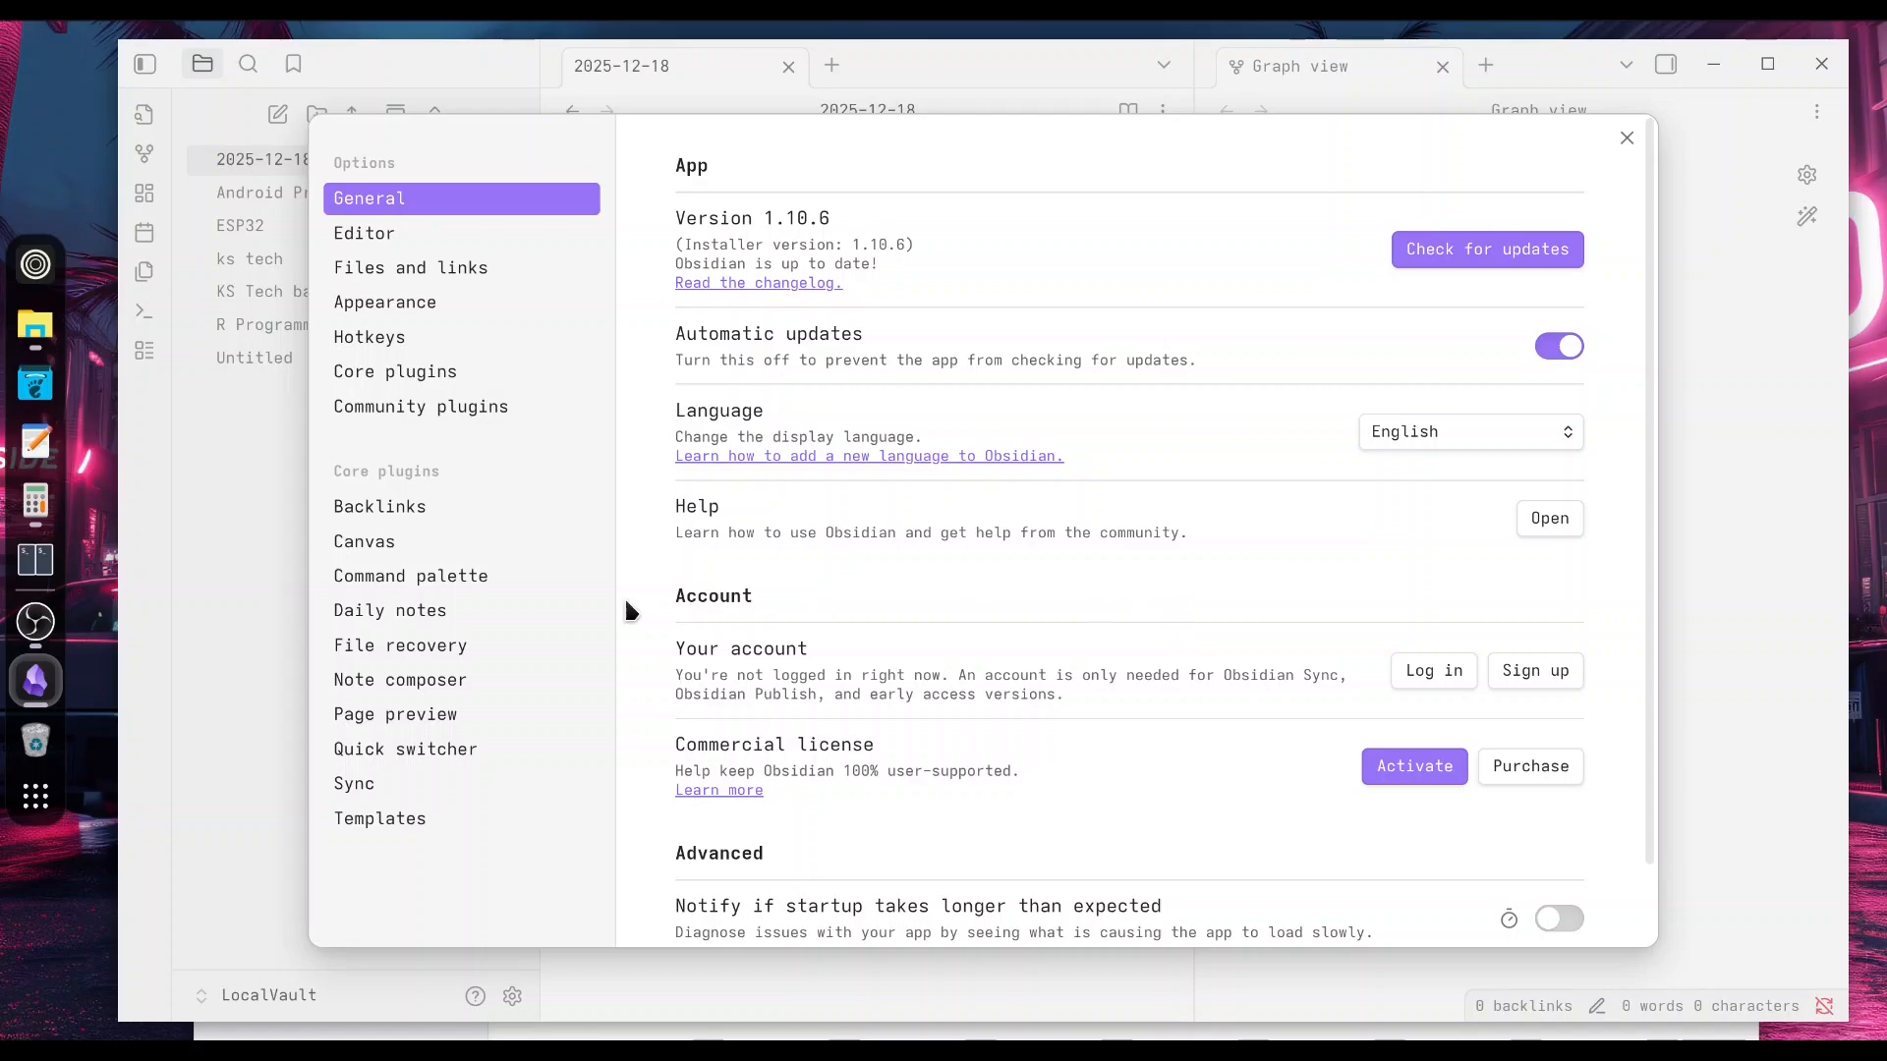
{"action": "left_click", "coordinate": [461, 375]}
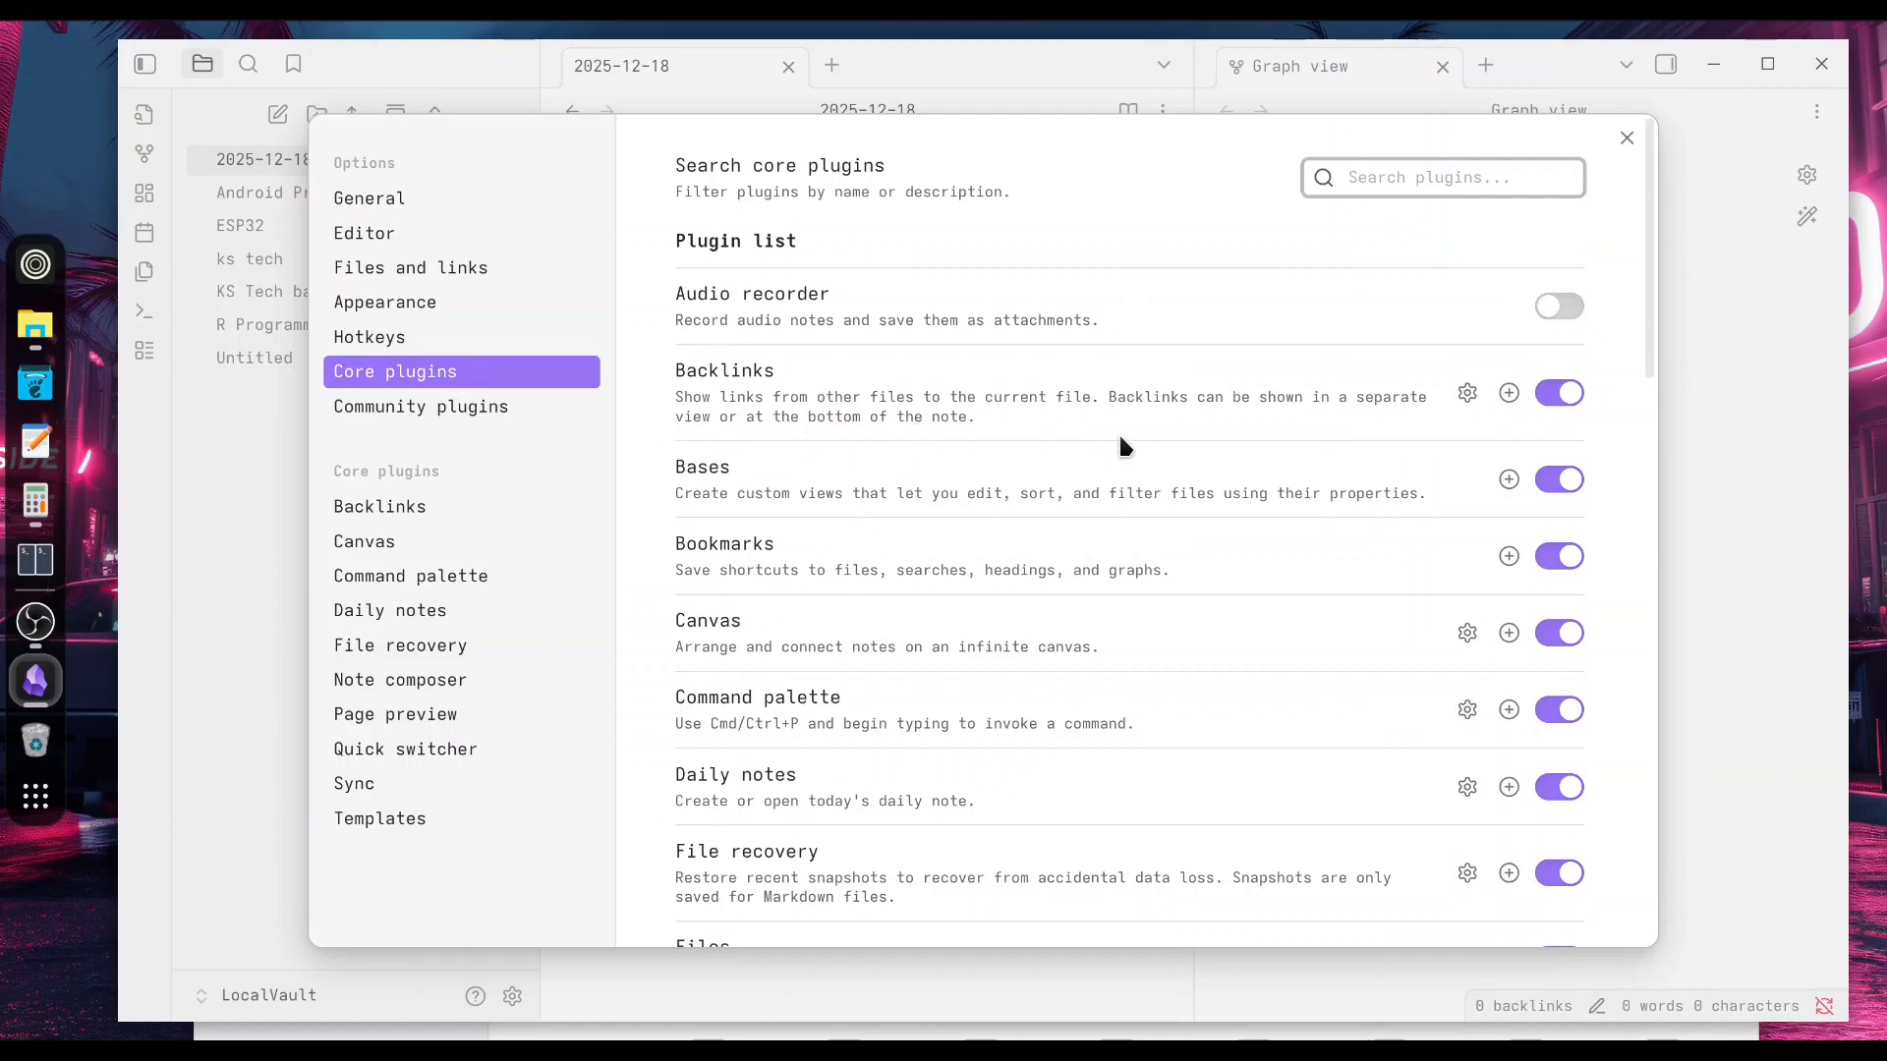
{"action": "scroll", "coordinate": [1342, 477], "scroll_direction": "down", "scroll_amount": 5}
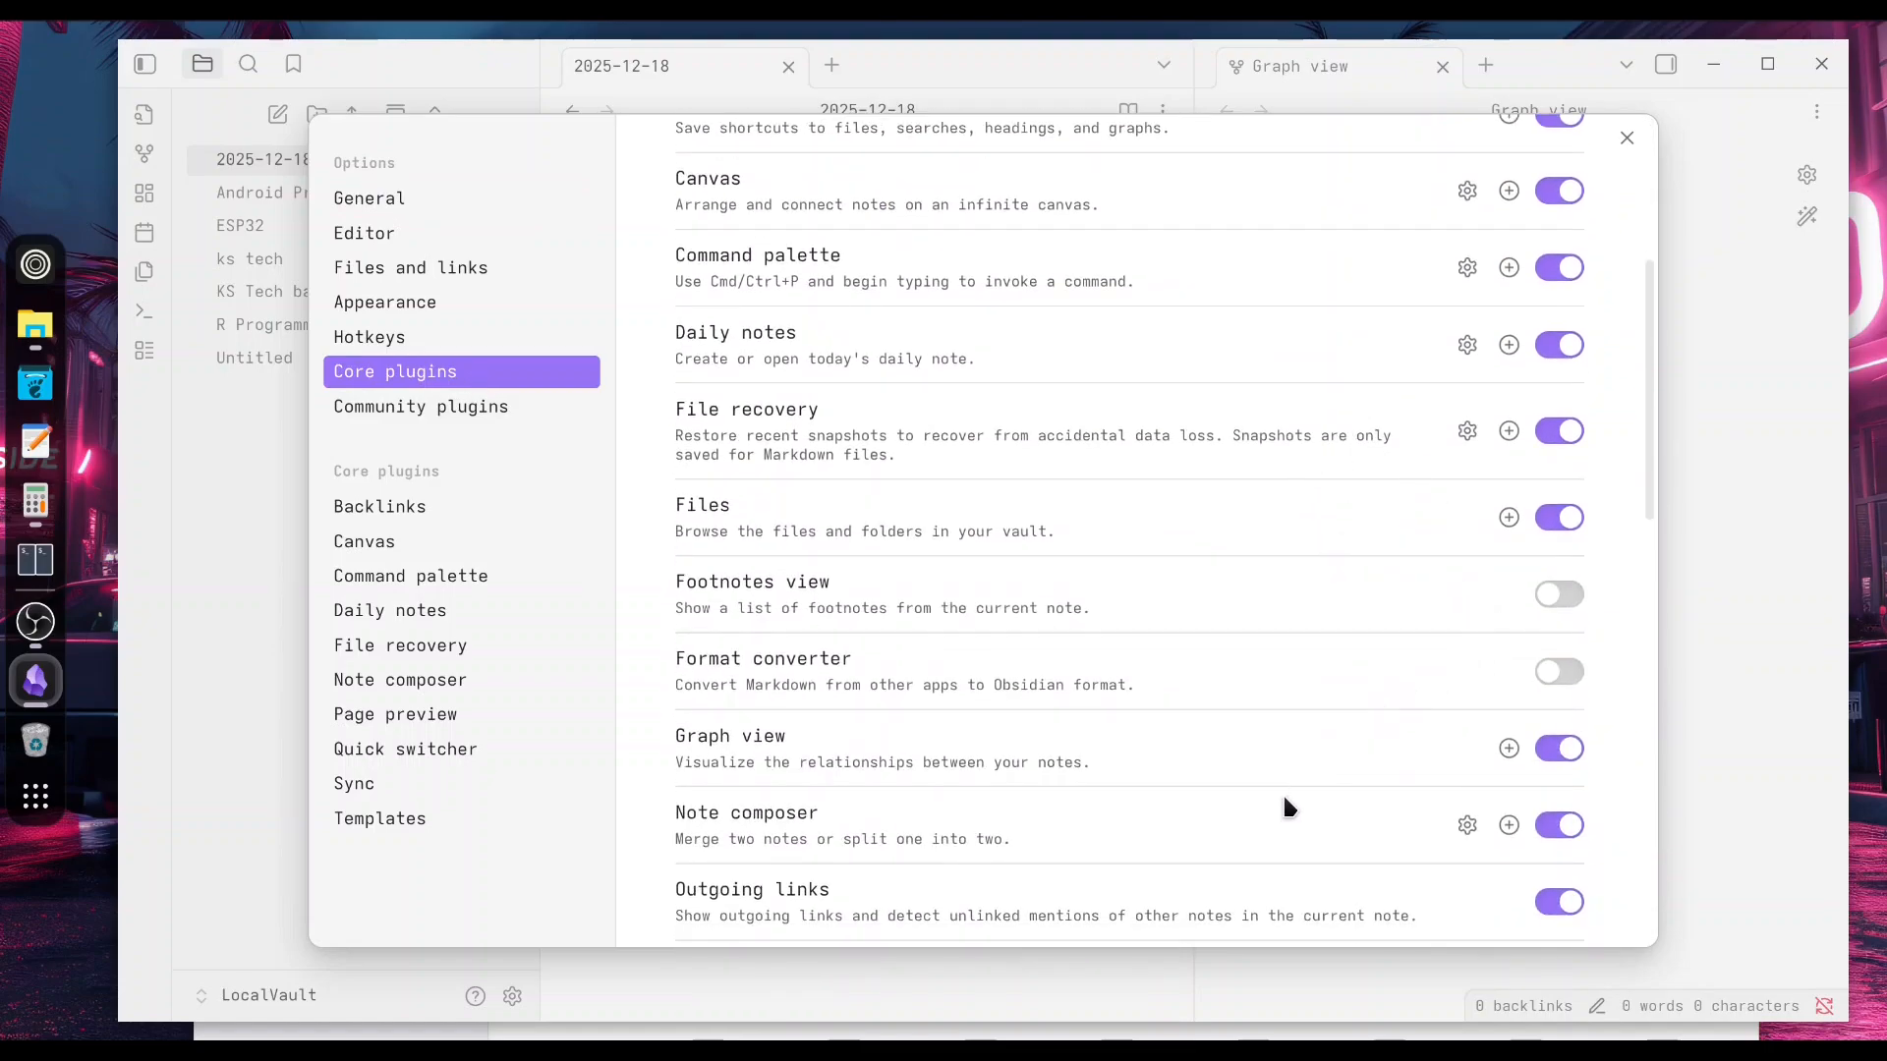
{"action": "scroll", "coordinate": [1293, 782], "scroll_direction": "up", "scroll_amount": 5}
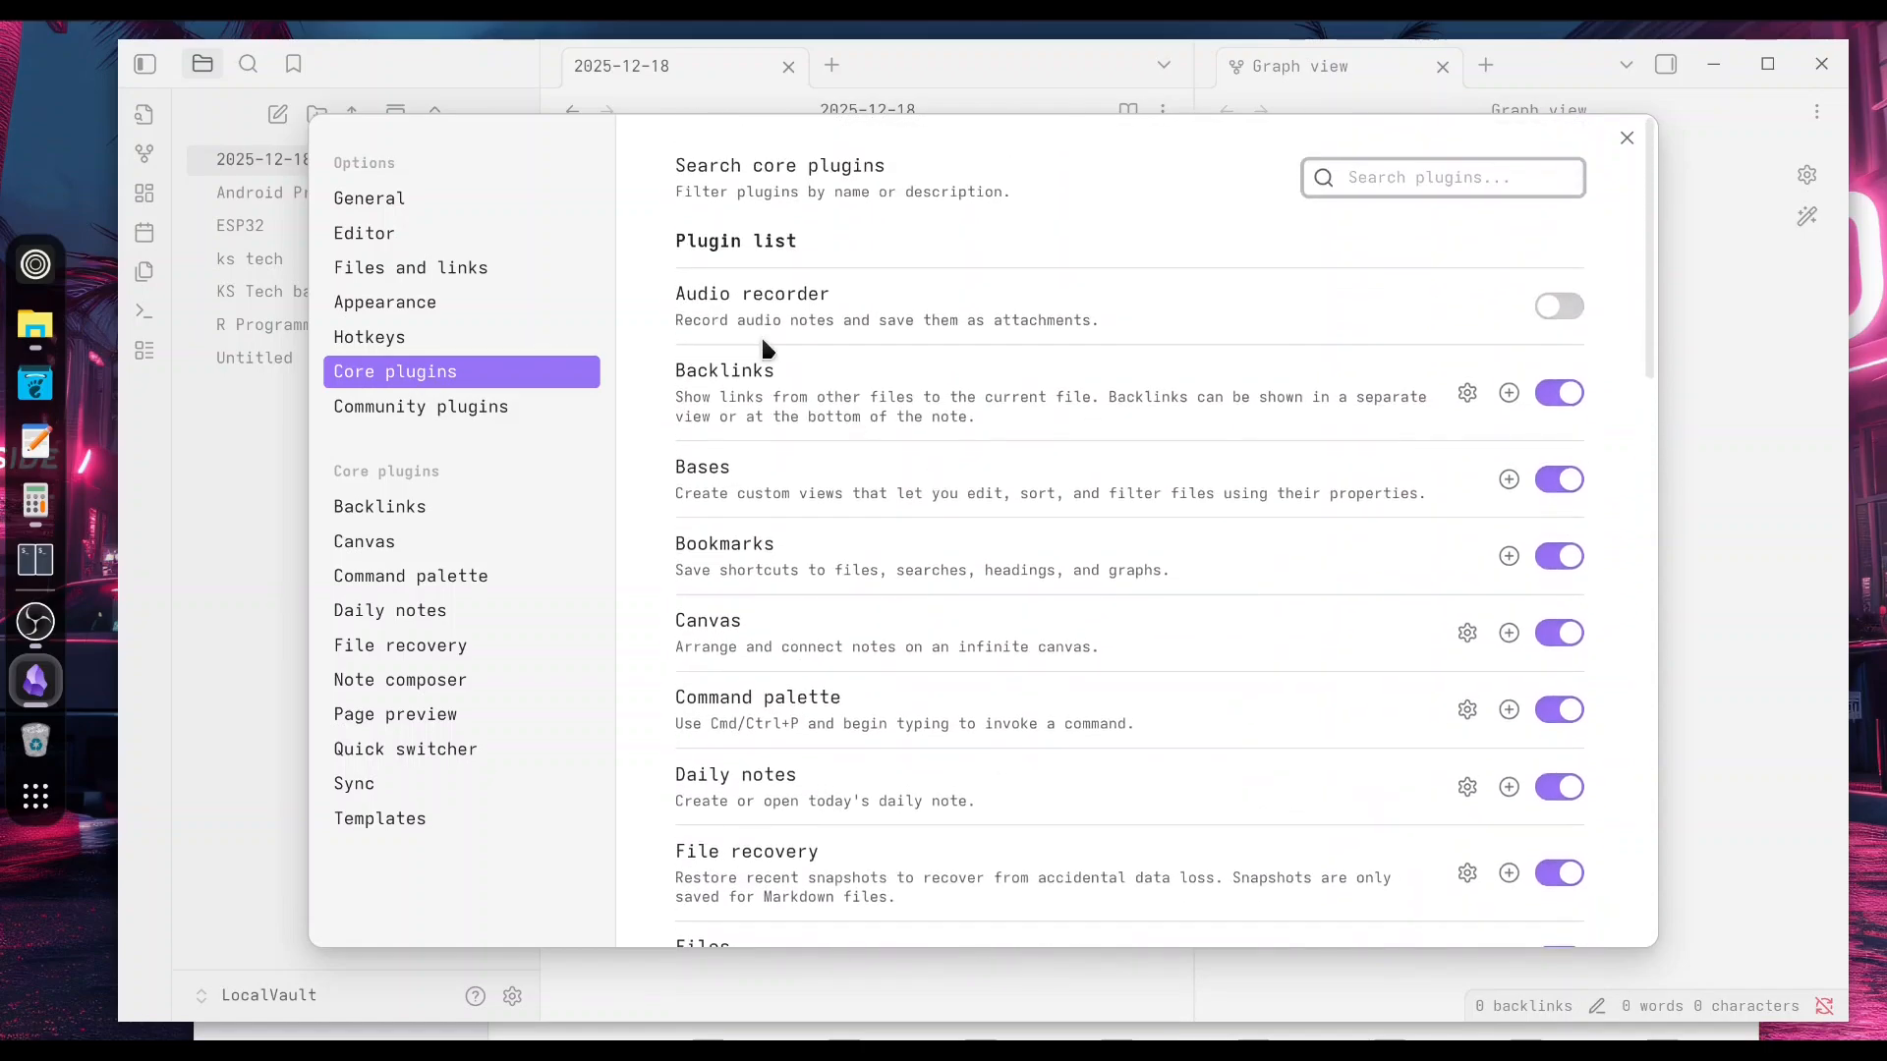
{"action": "left_click", "coordinate": [1572, 306]}
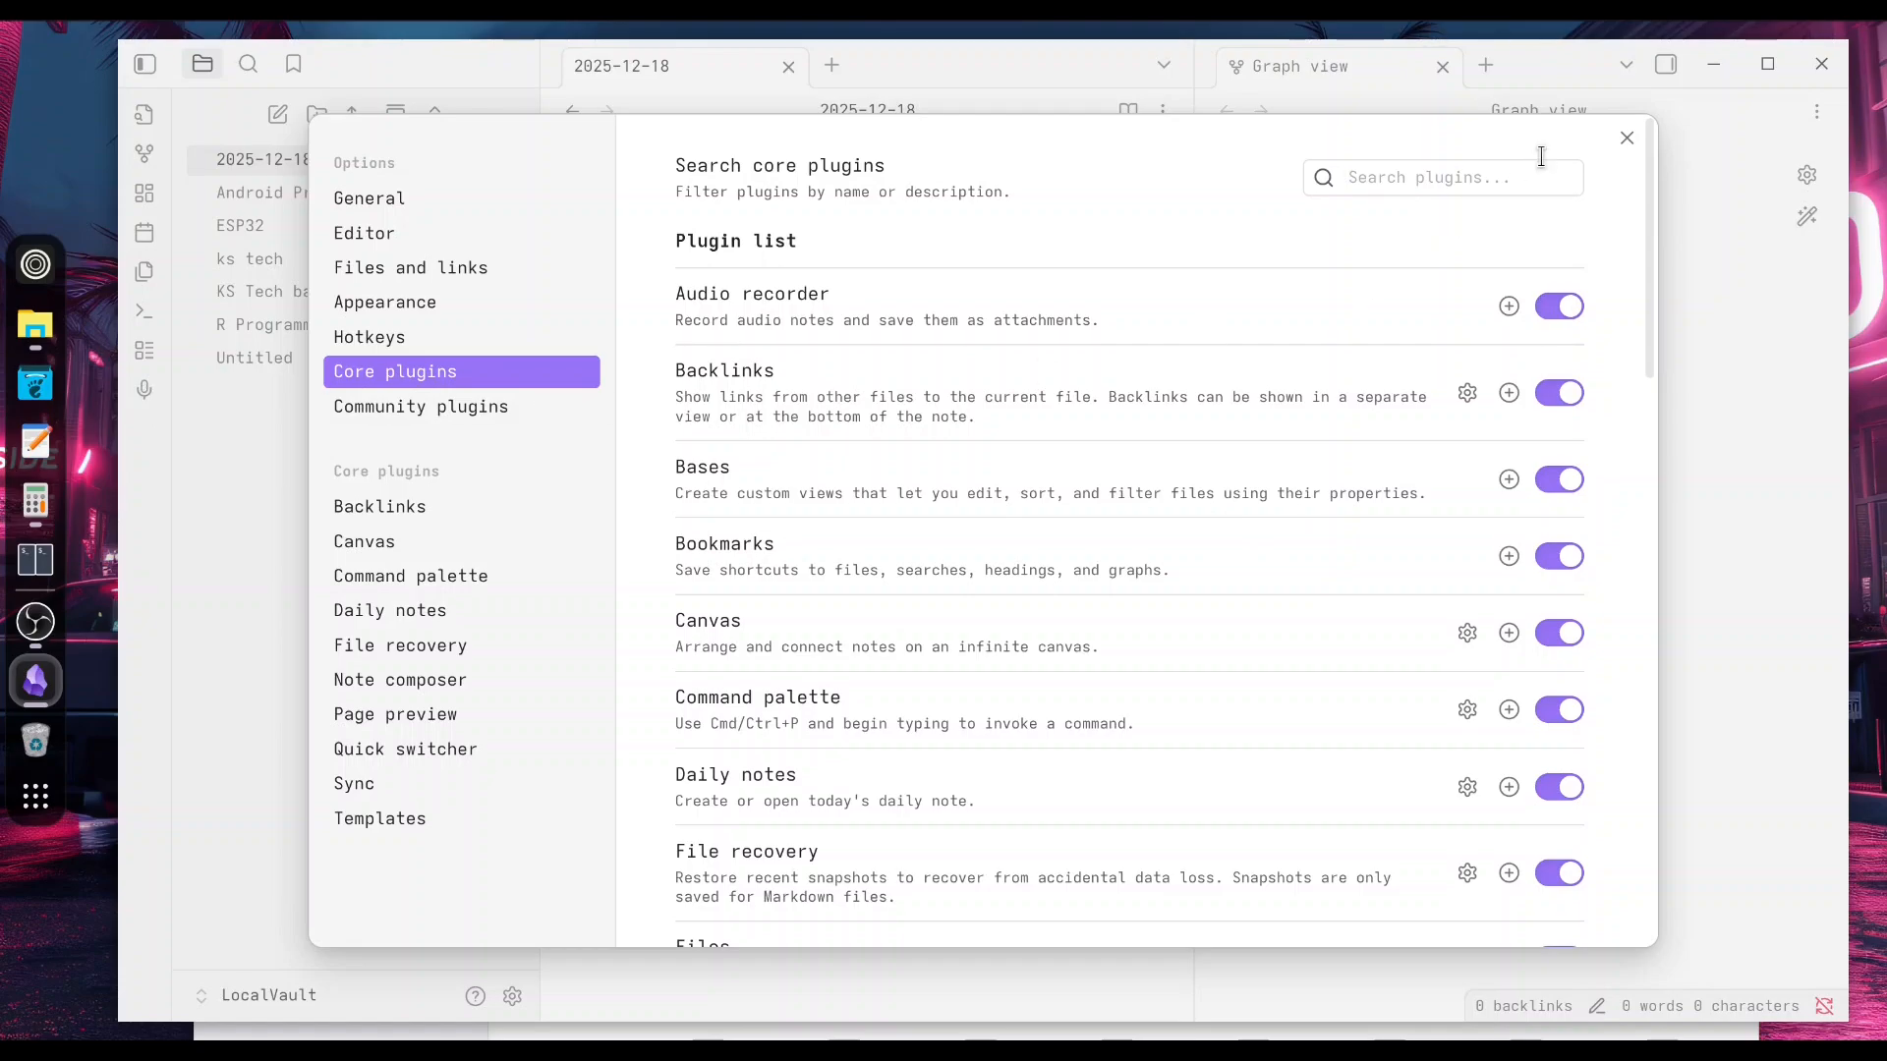
{"action": "left_click", "coordinate": [1627, 138]}
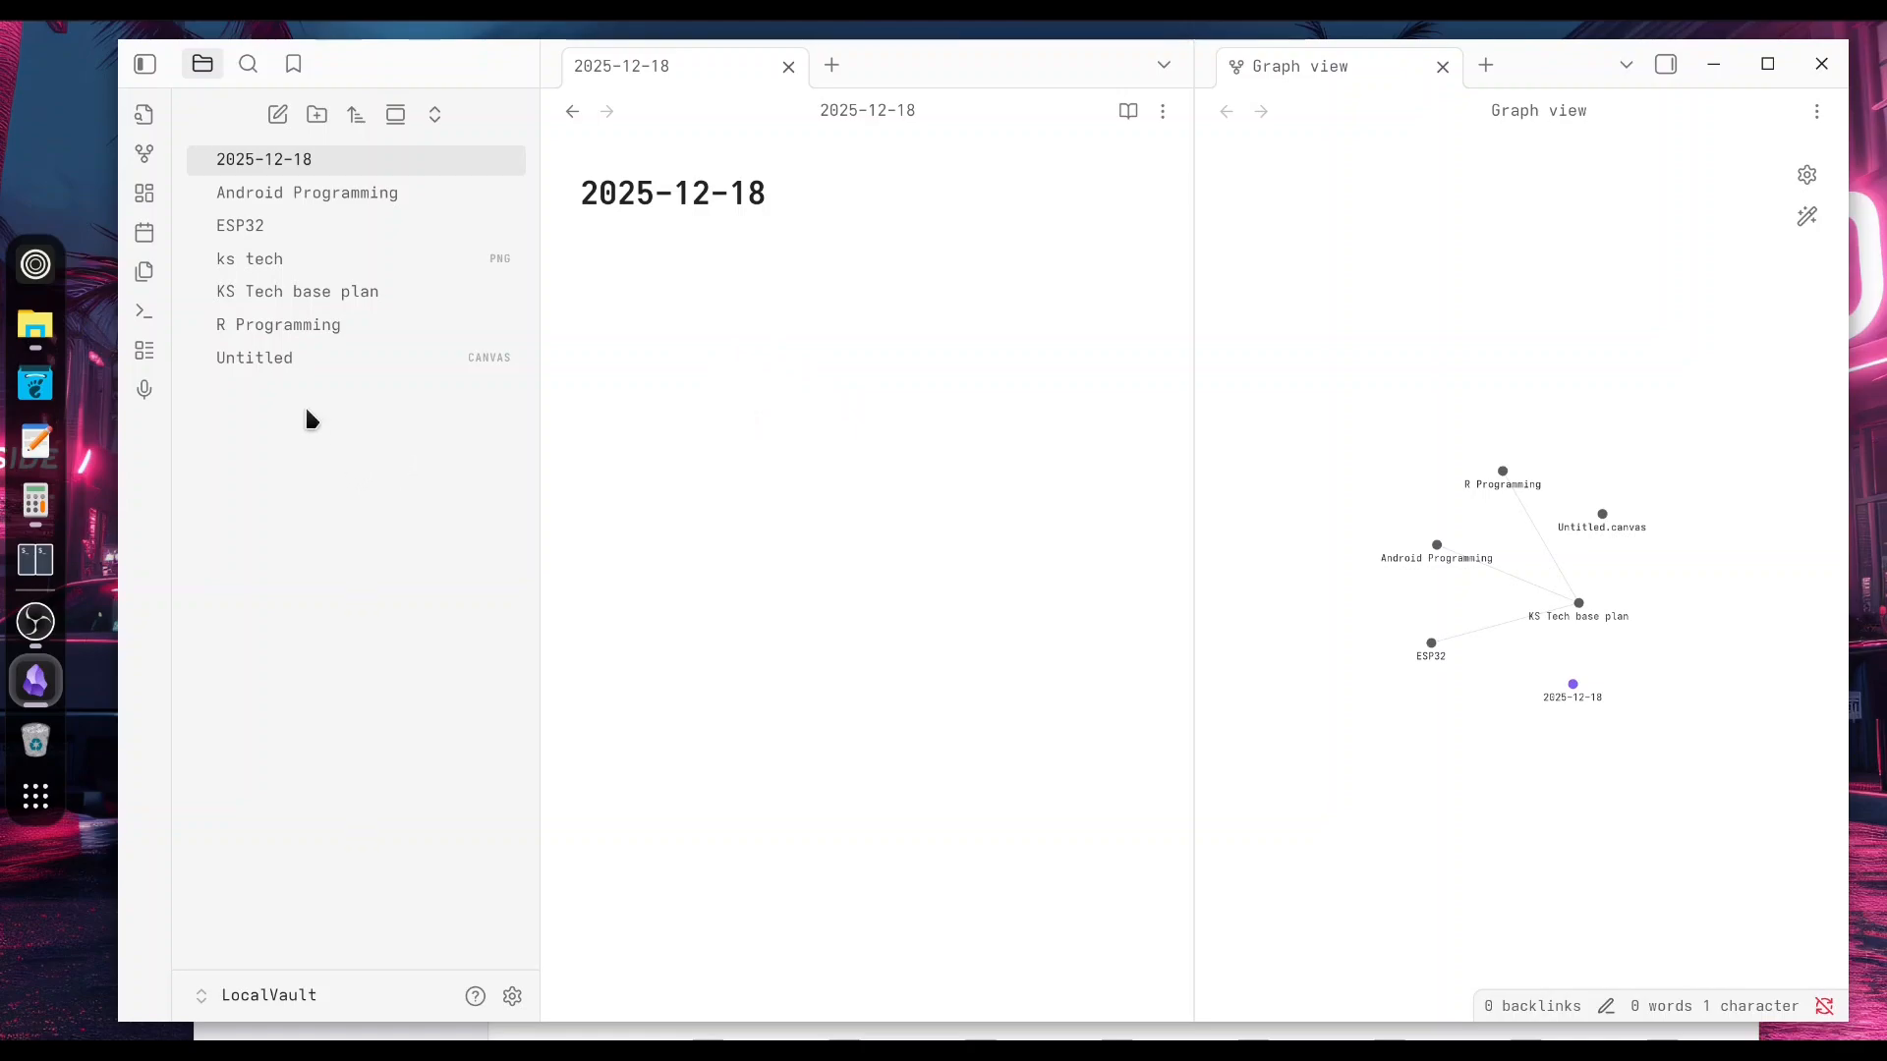
Record an audio clip of about 2 seconds and play it back
{"action": "left_click", "coordinate": [145, 392]}
{"action": "left_click", "coordinate": [147, 396]}
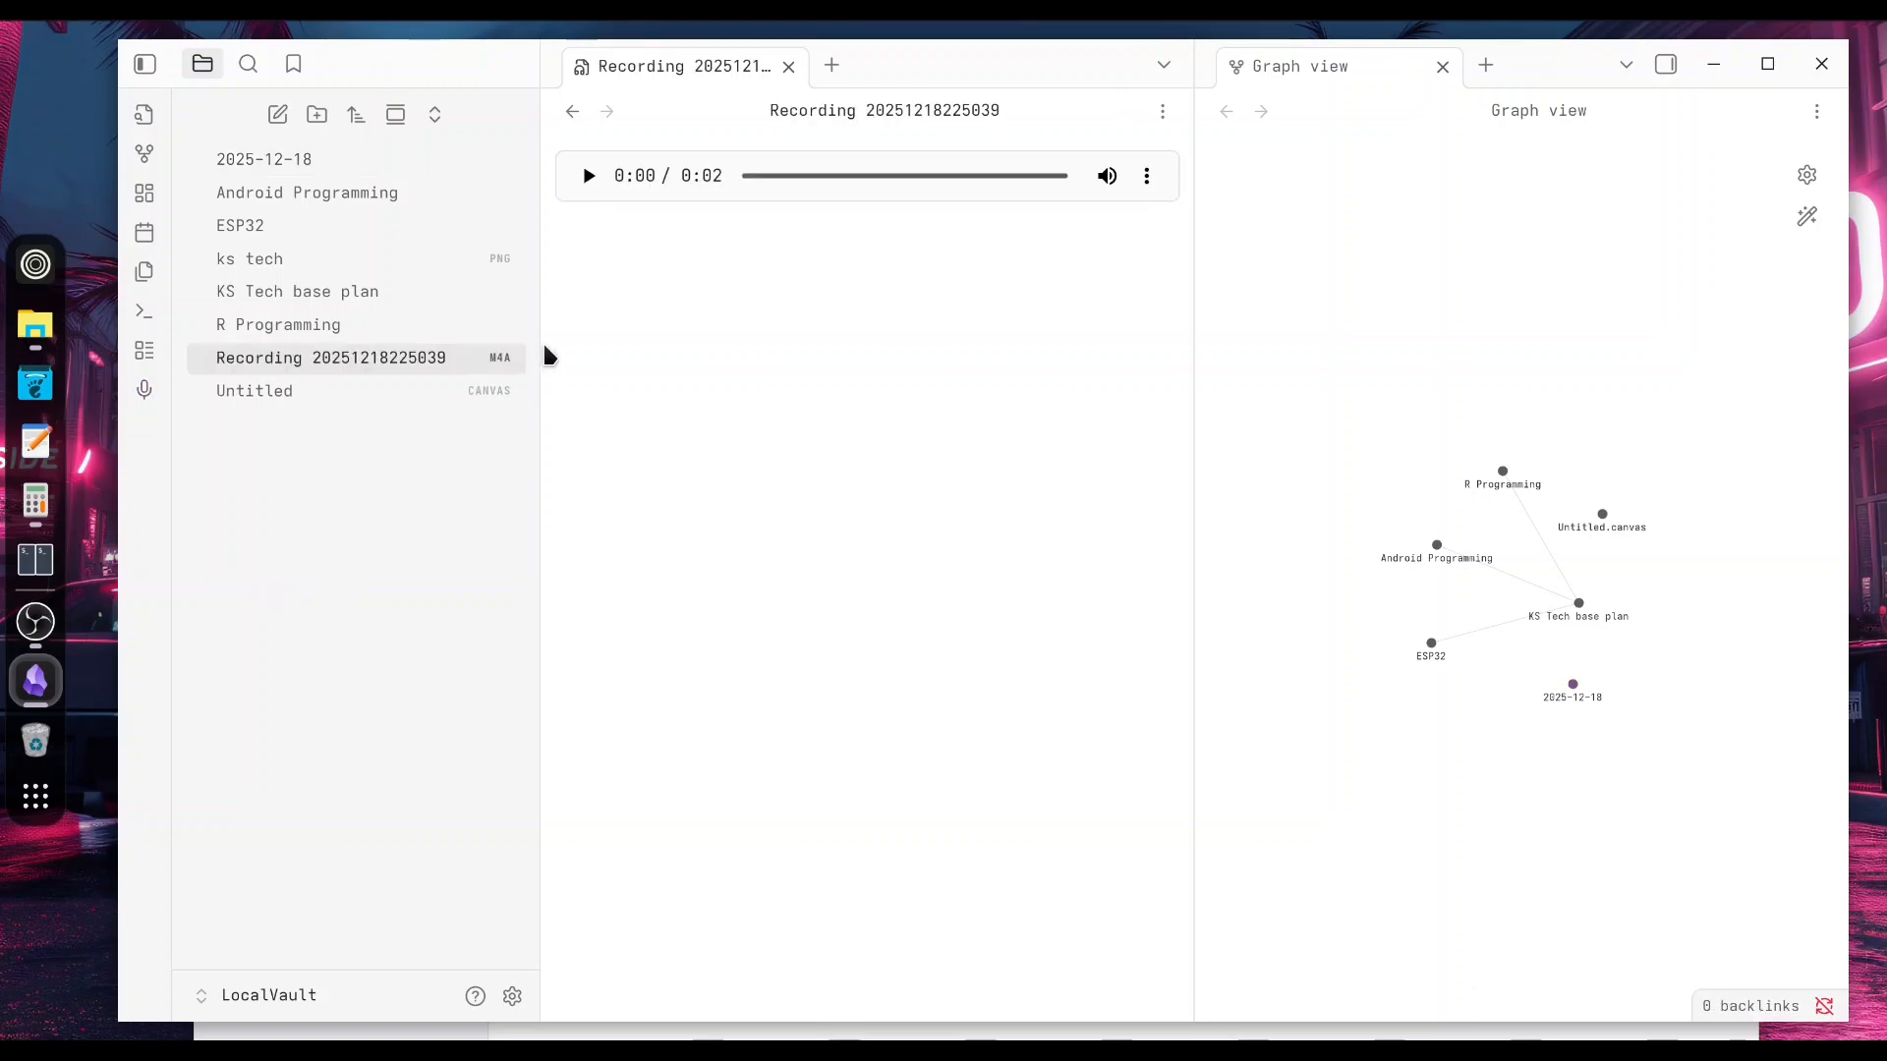
{"action": "left_click", "coordinate": [588, 178]}
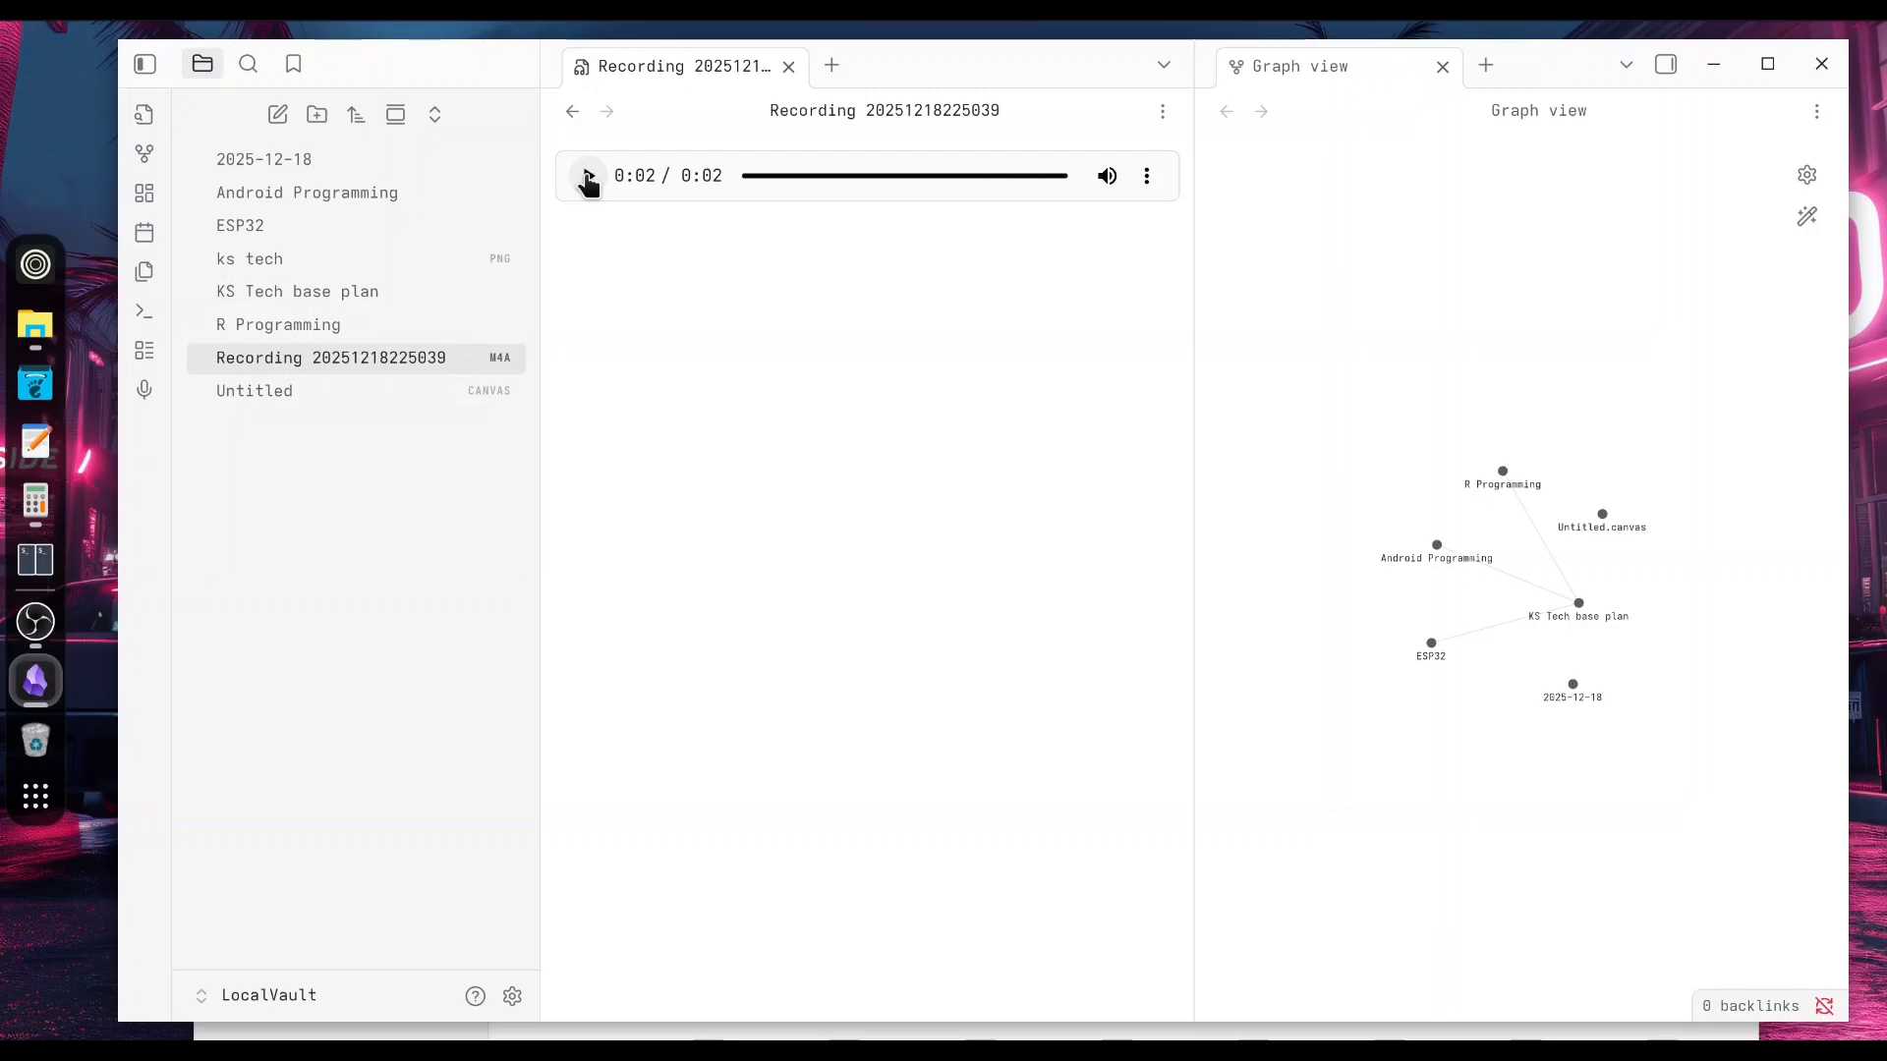
Delete the new audio recording from the vault
{"action": "right_click", "coordinate": [358, 359]}
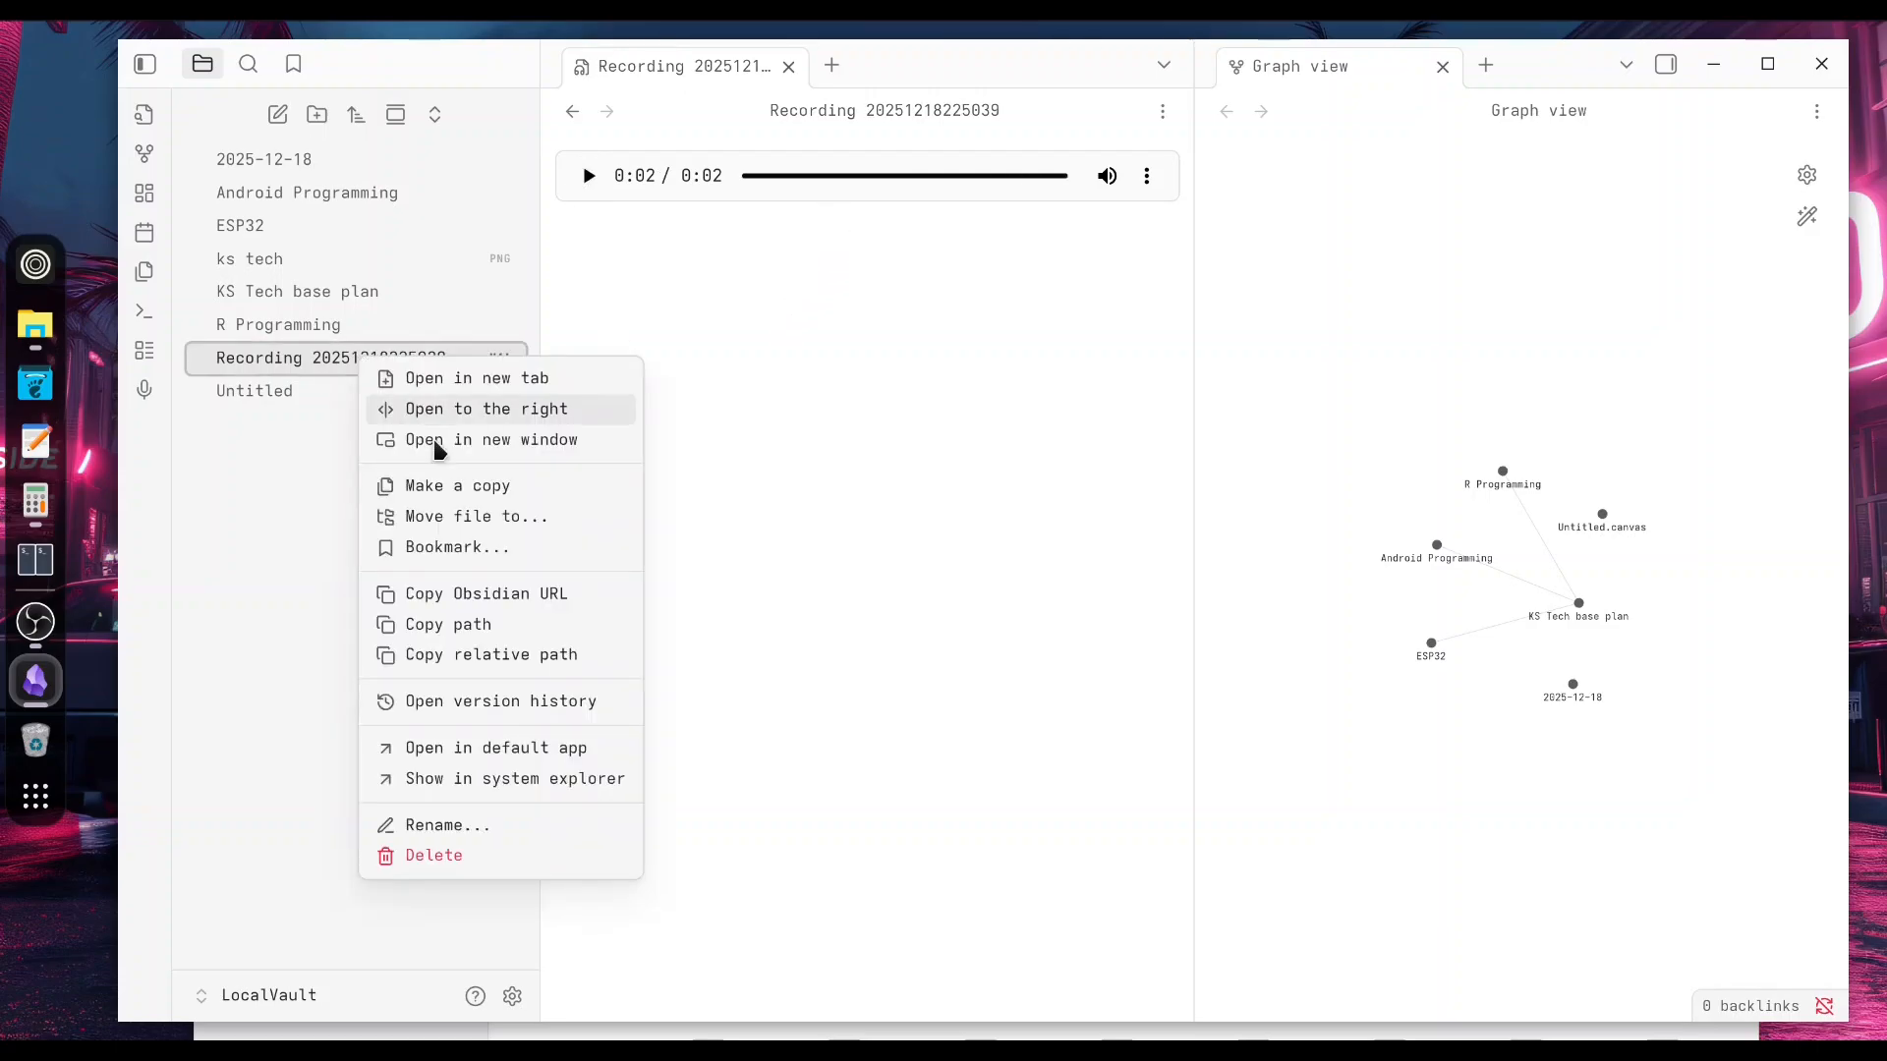
{"action": "left_click", "coordinate": [452, 862]}
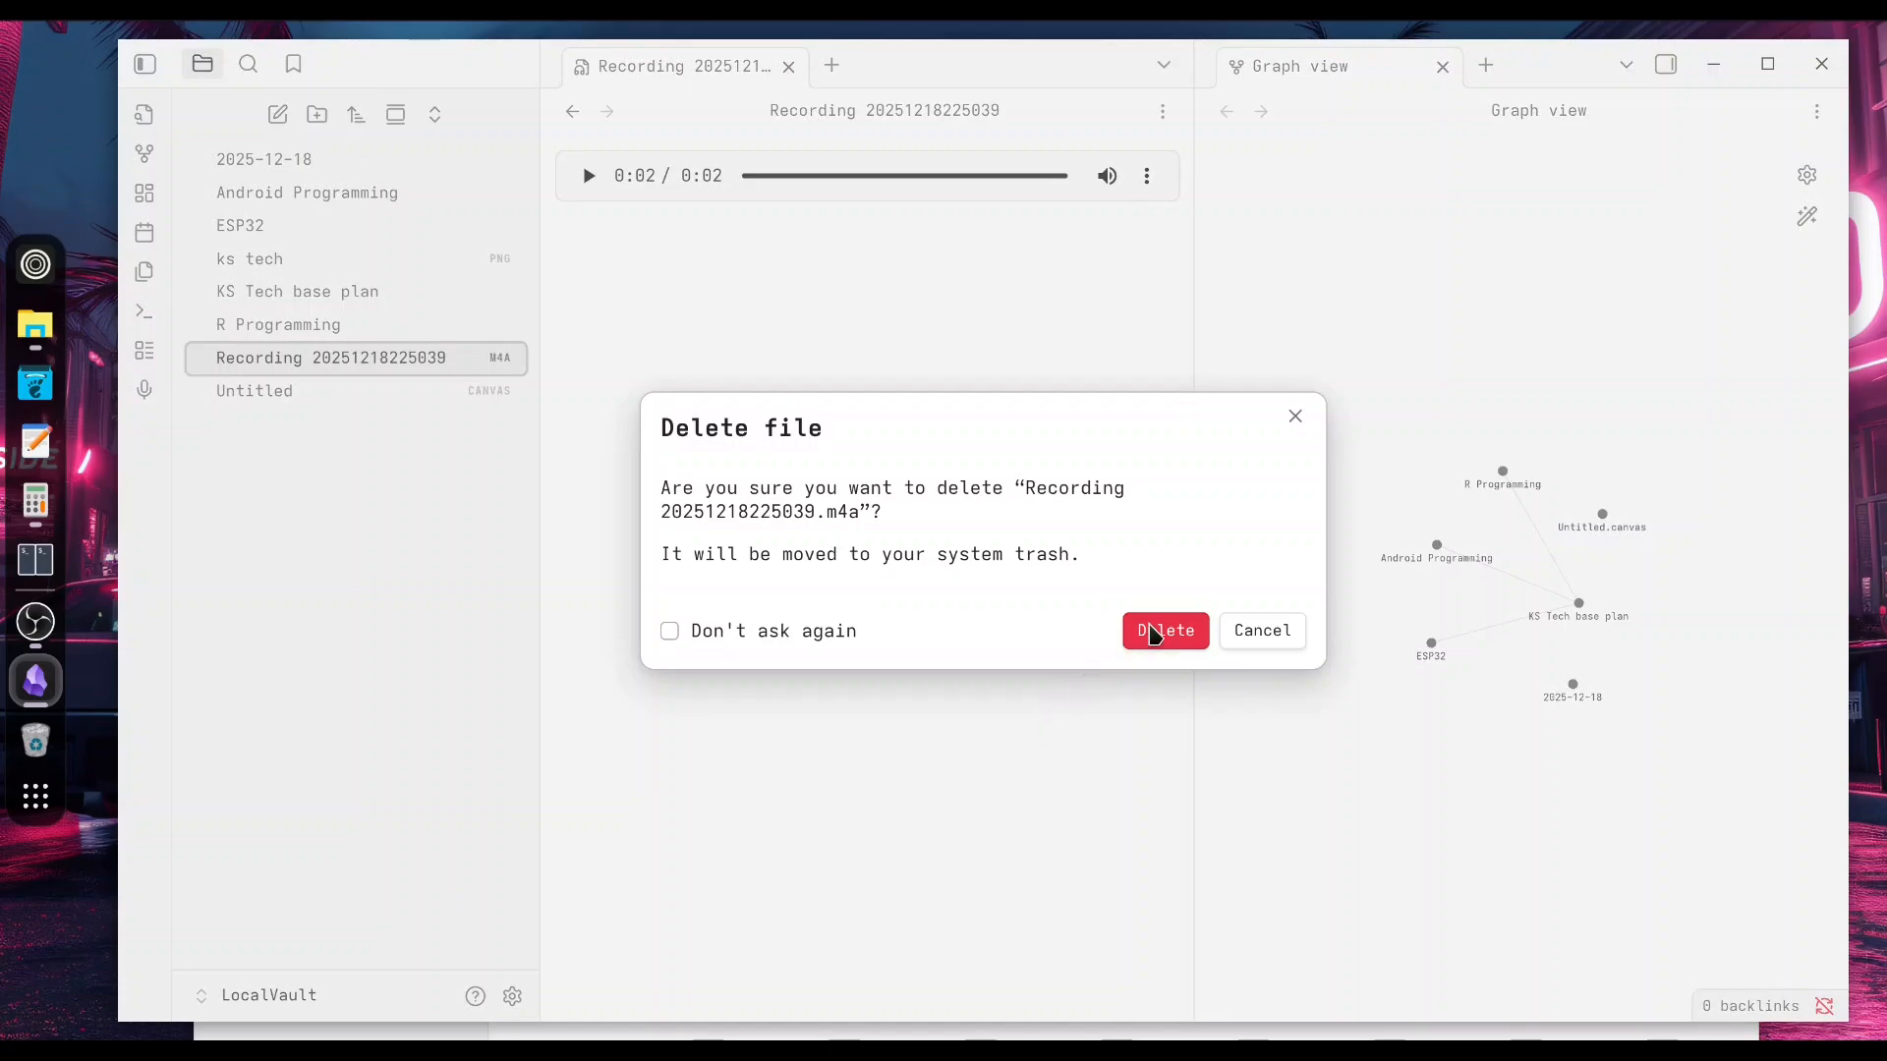
{"action": "left_click", "coordinate": [1154, 634]}
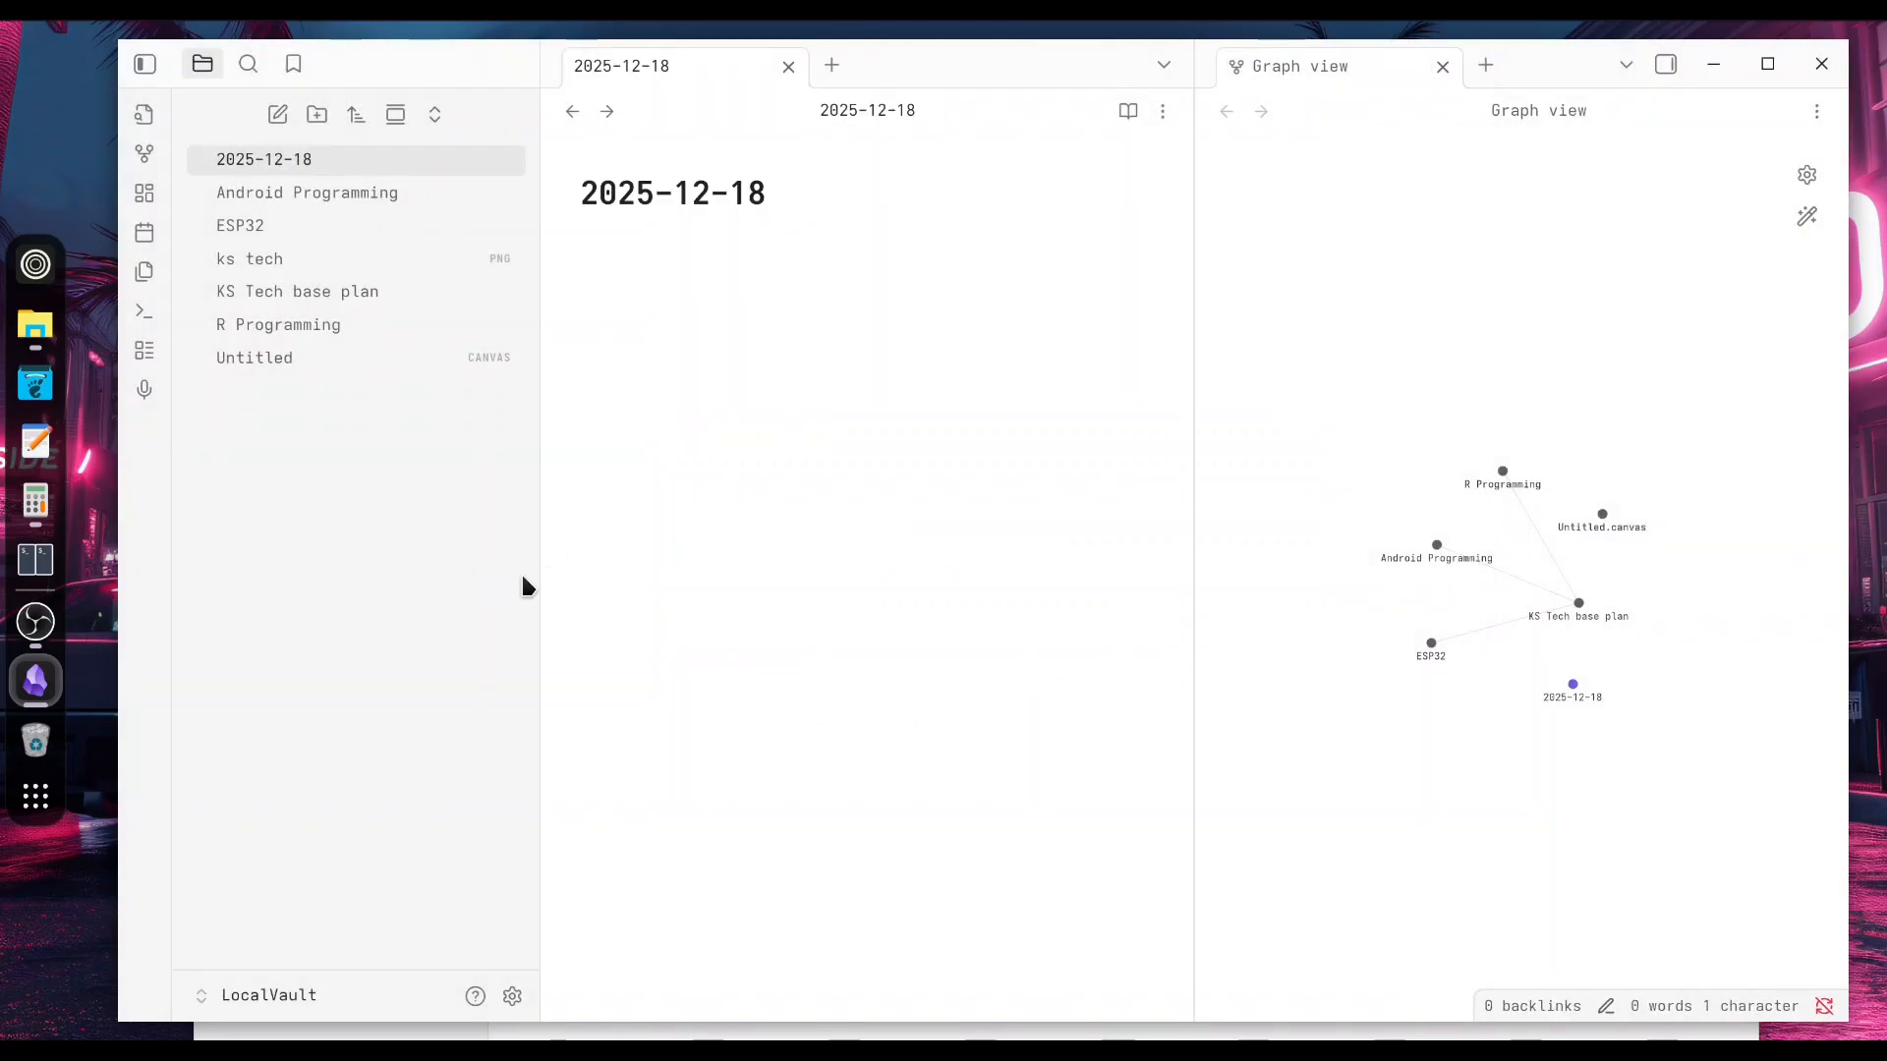
Turn on community plugins for the vault in the settings
{"action": "left_click", "coordinate": [512, 997]}
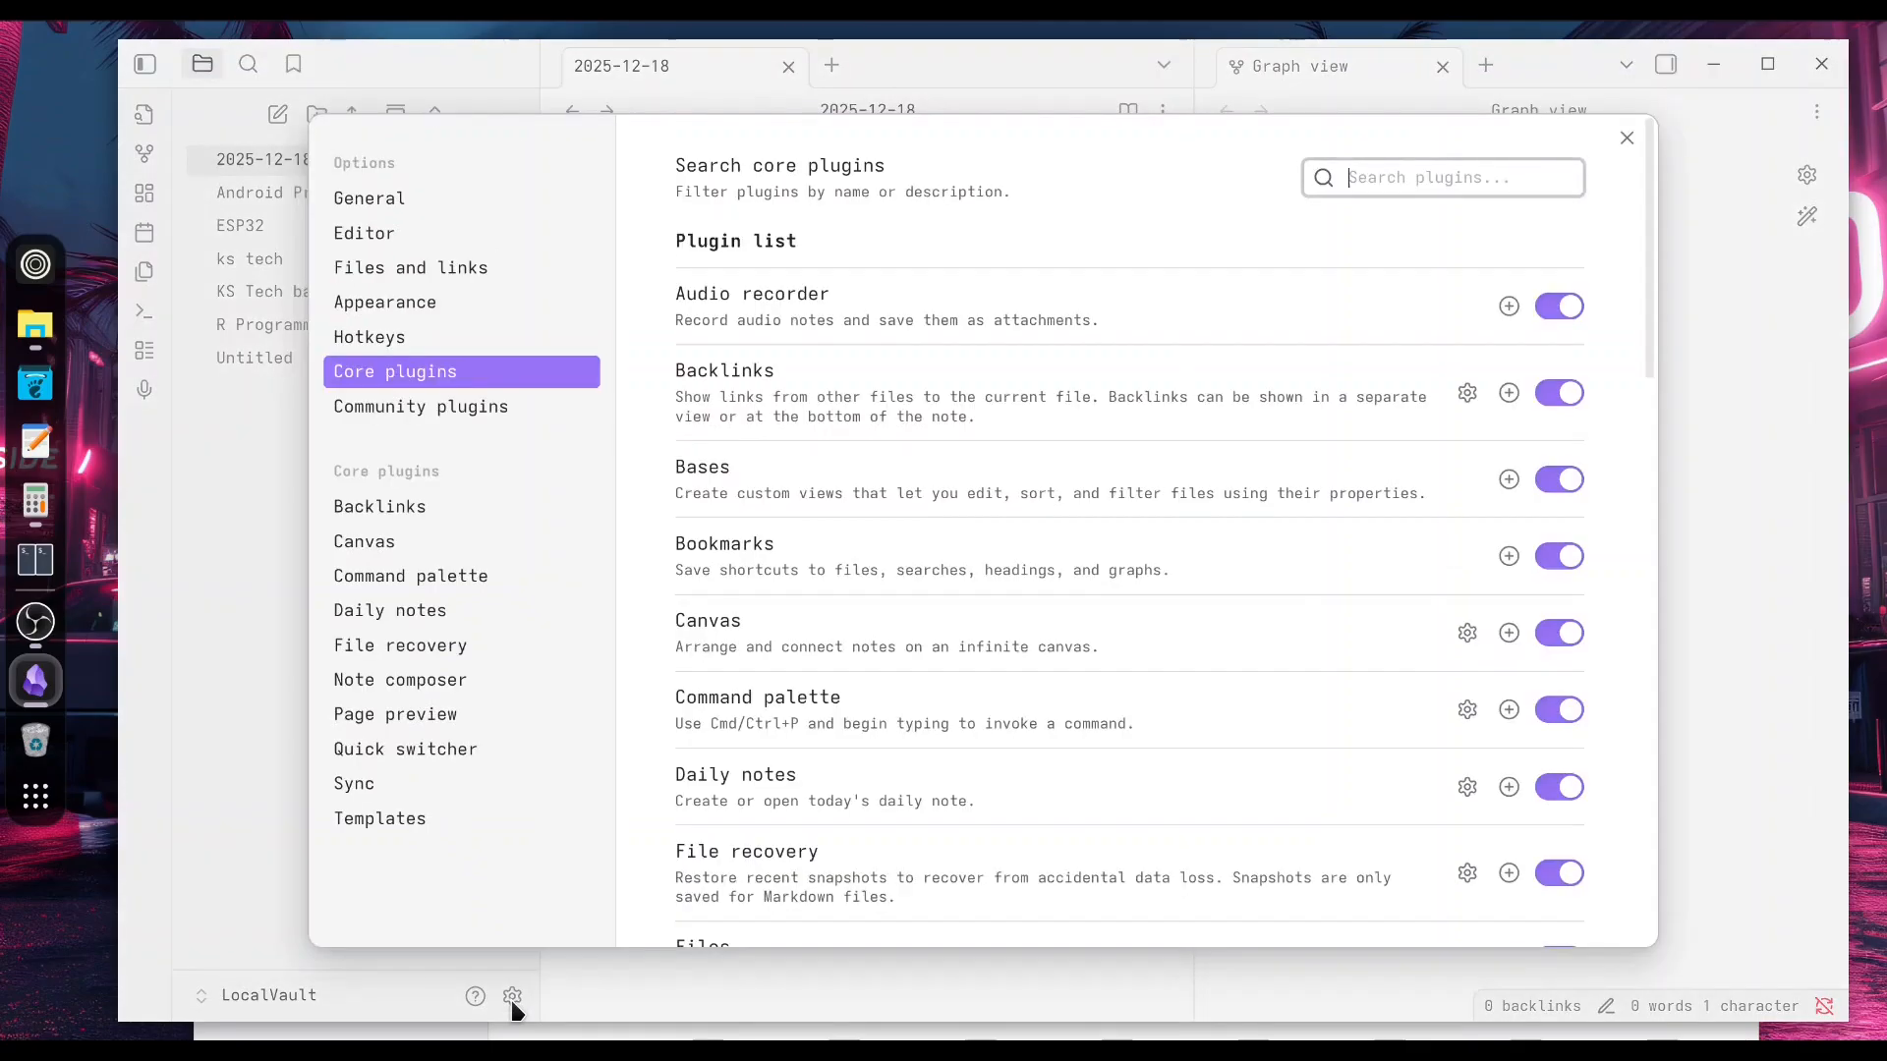
{"action": "left_click", "coordinate": [487, 404]}
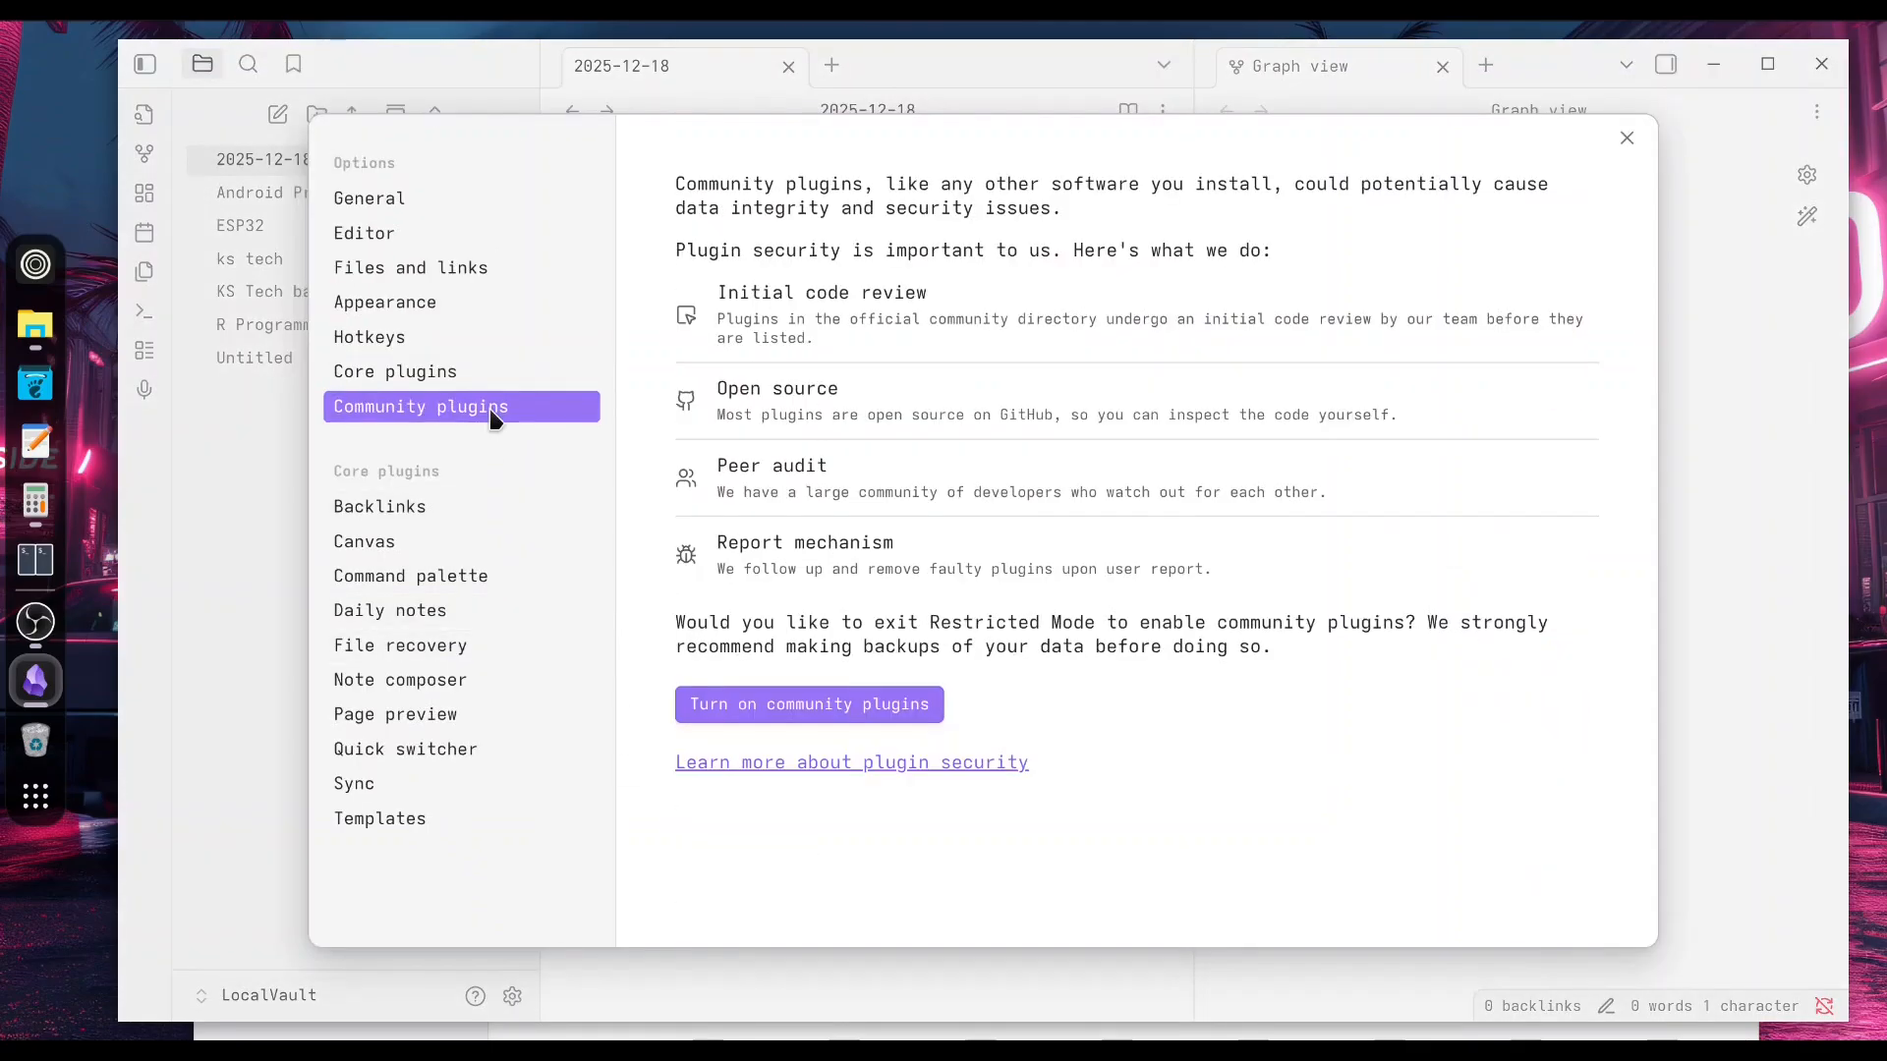
{"action": "left_click", "coordinate": [822, 713]}
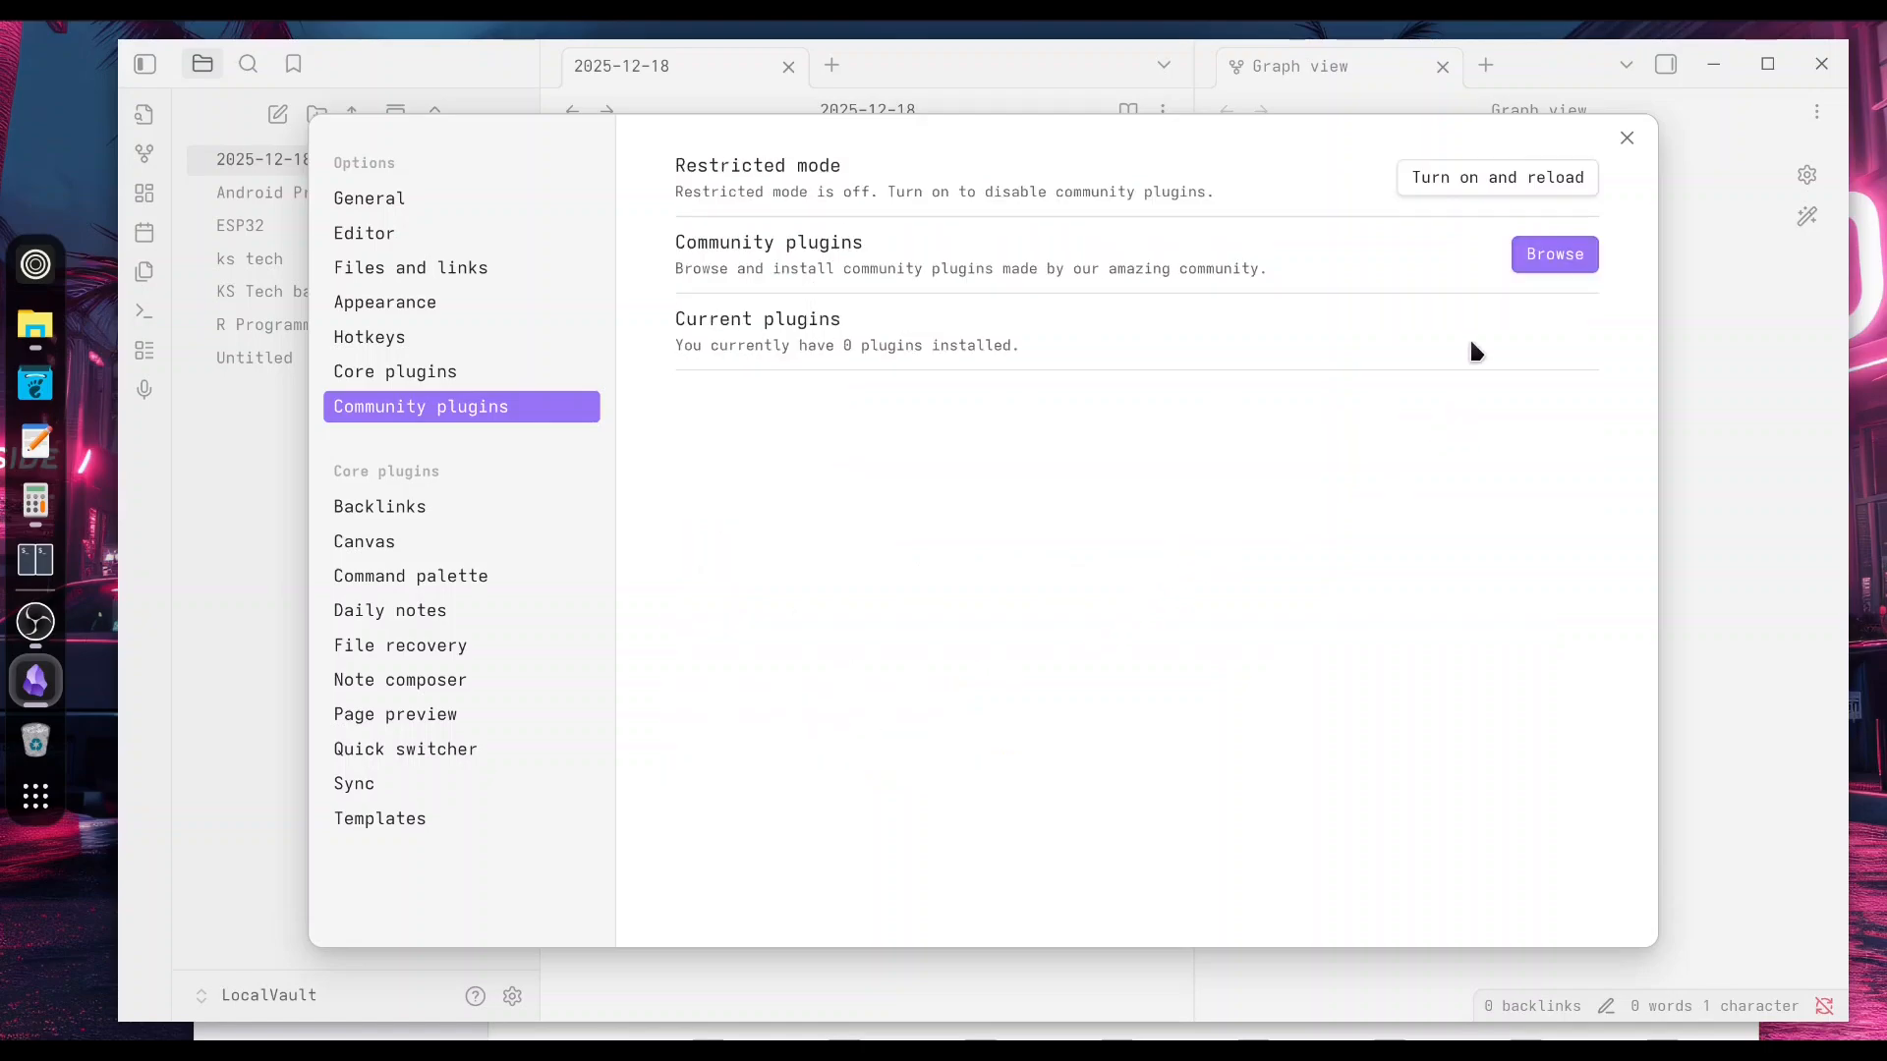
Browse the community plugins, install and enable Advanced Canvas, and close the settings
{"action": "left_click", "coordinate": [1553, 256]}
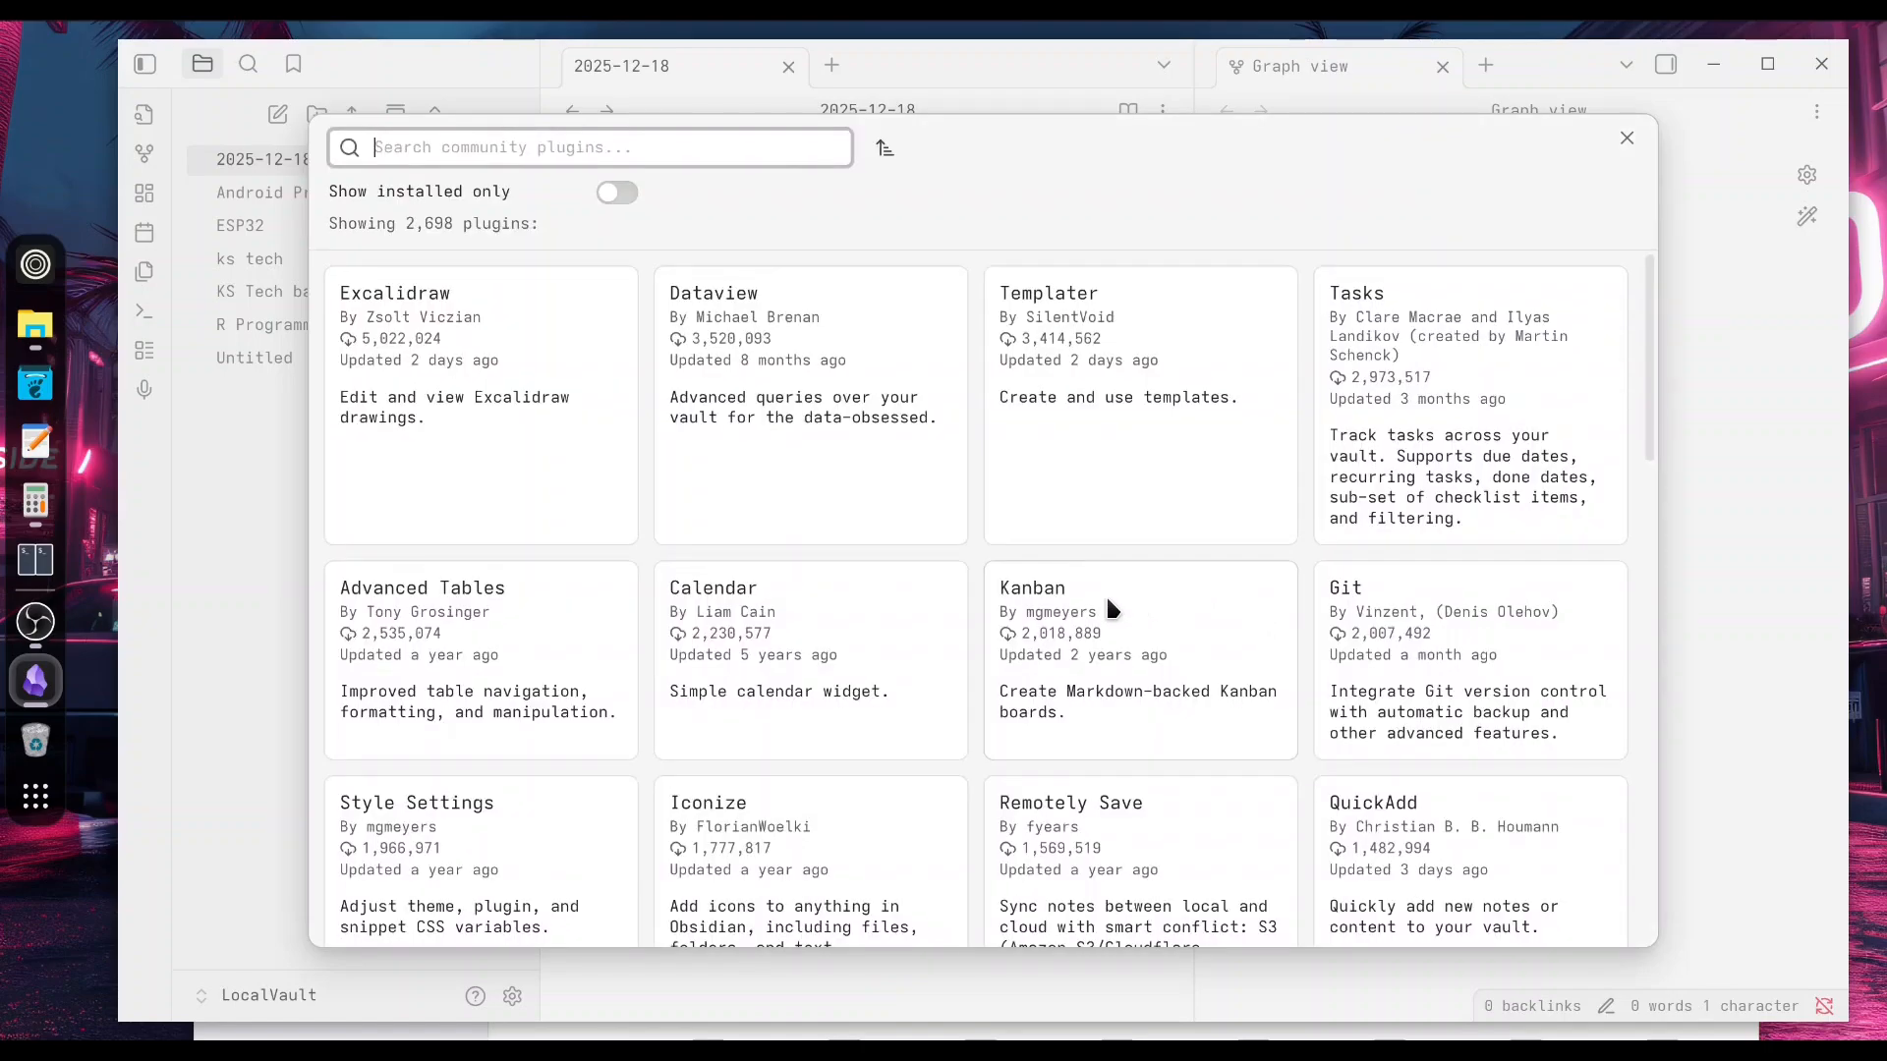
{"action": "scroll", "coordinate": [985, 564], "scroll_direction": "down", "scroll_amount": 20}
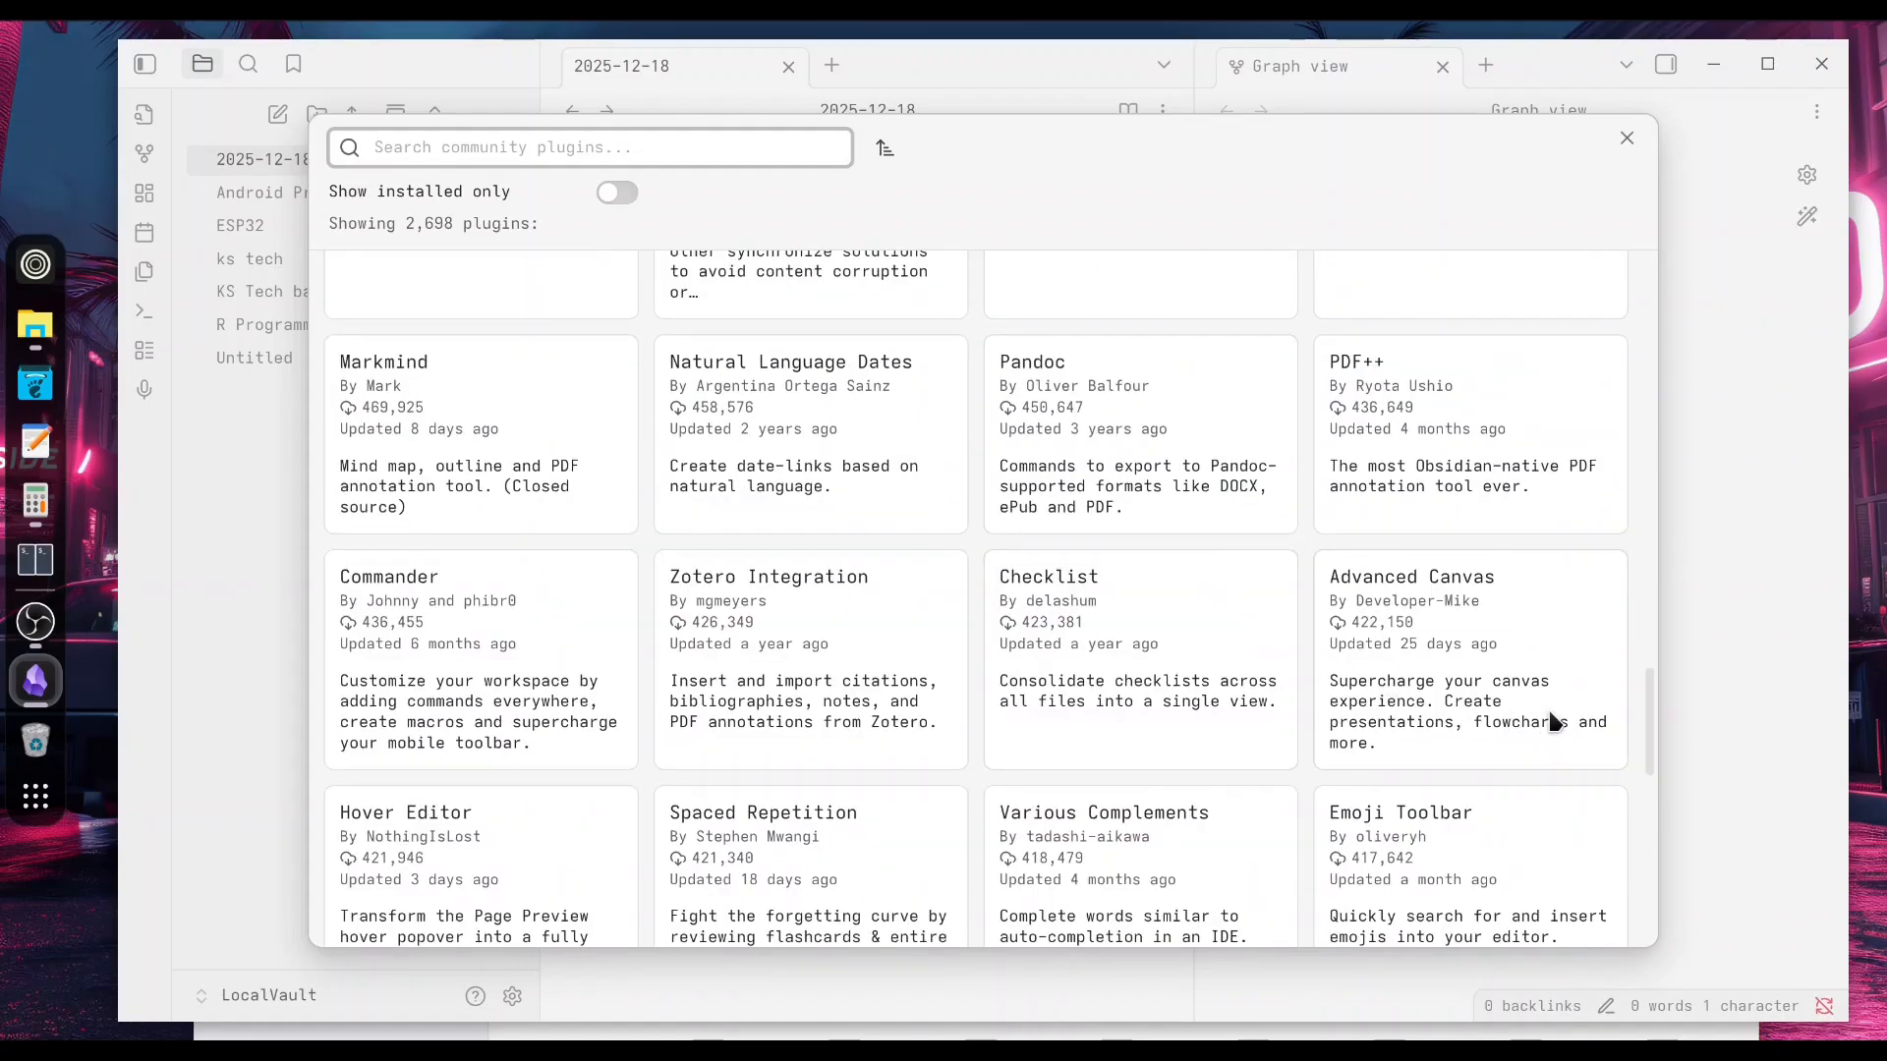
{"action": "left_click", "coordinate": [1531, 668]}
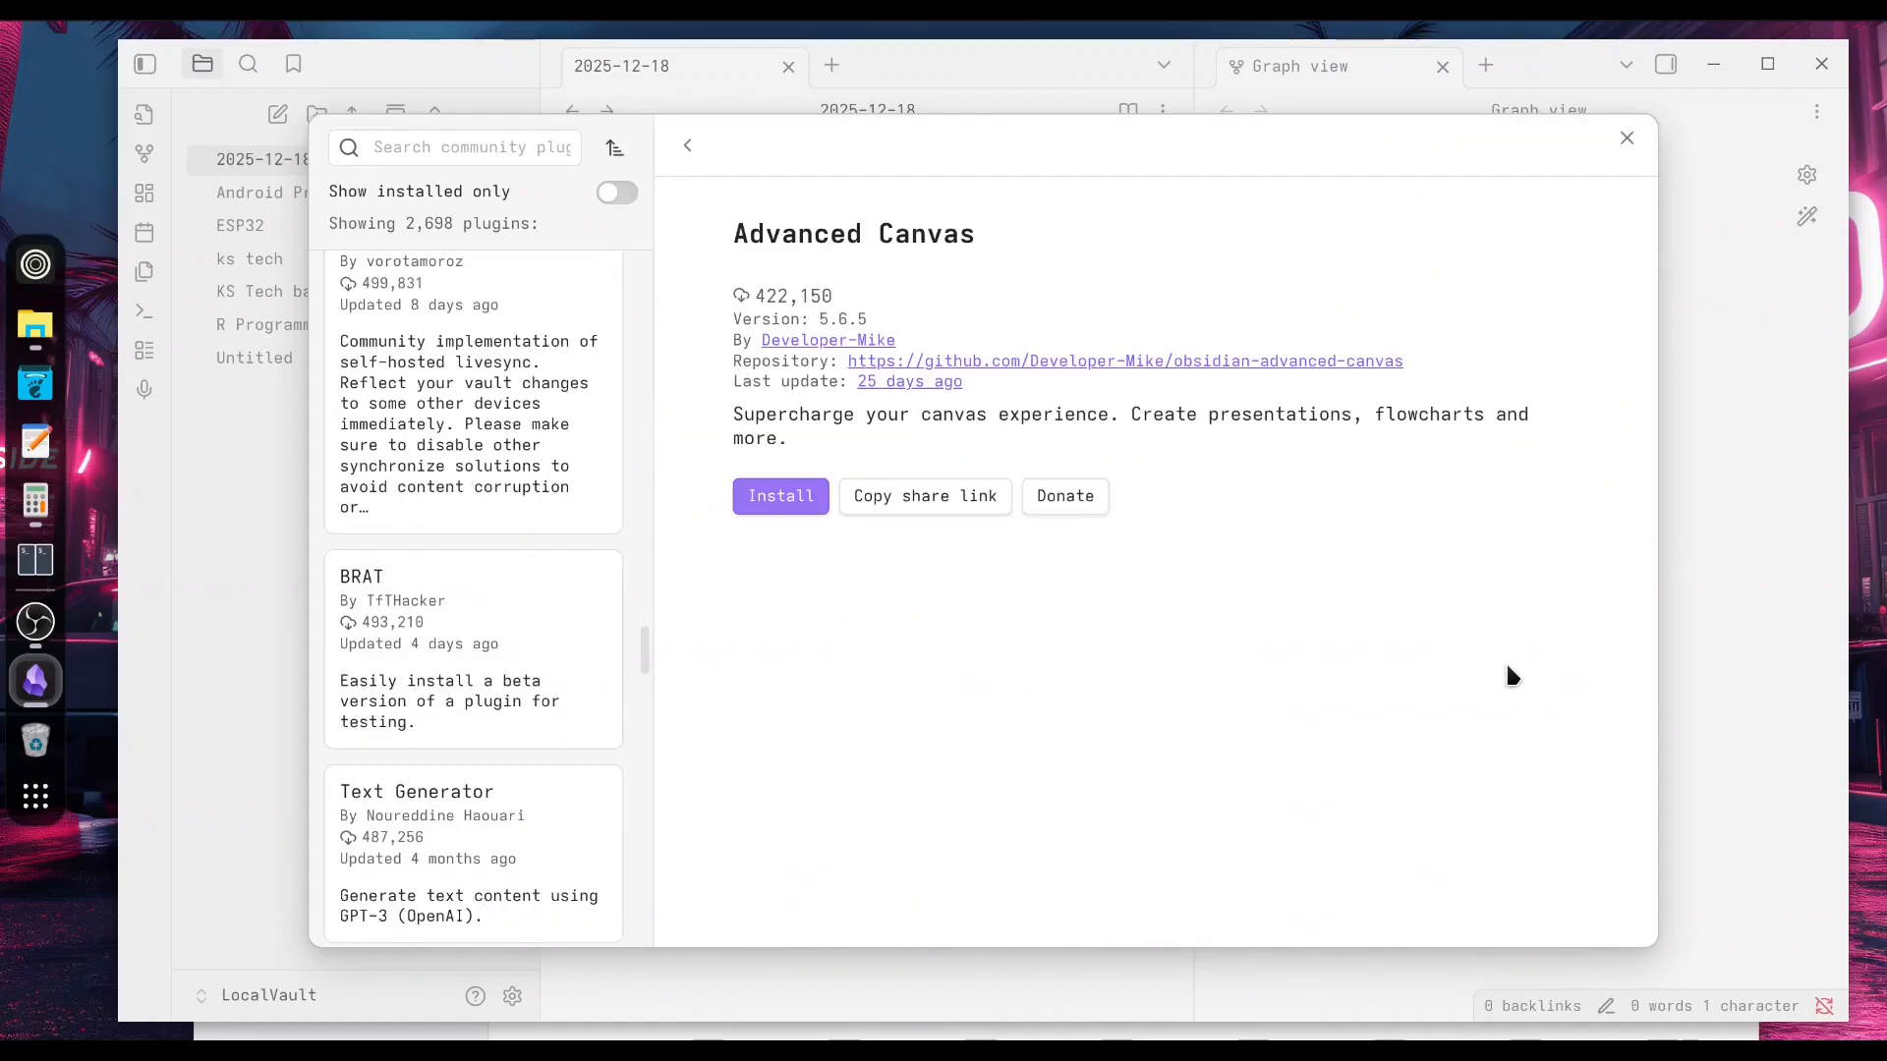
{"action": "left_click", "coordinate": [786, 496]}
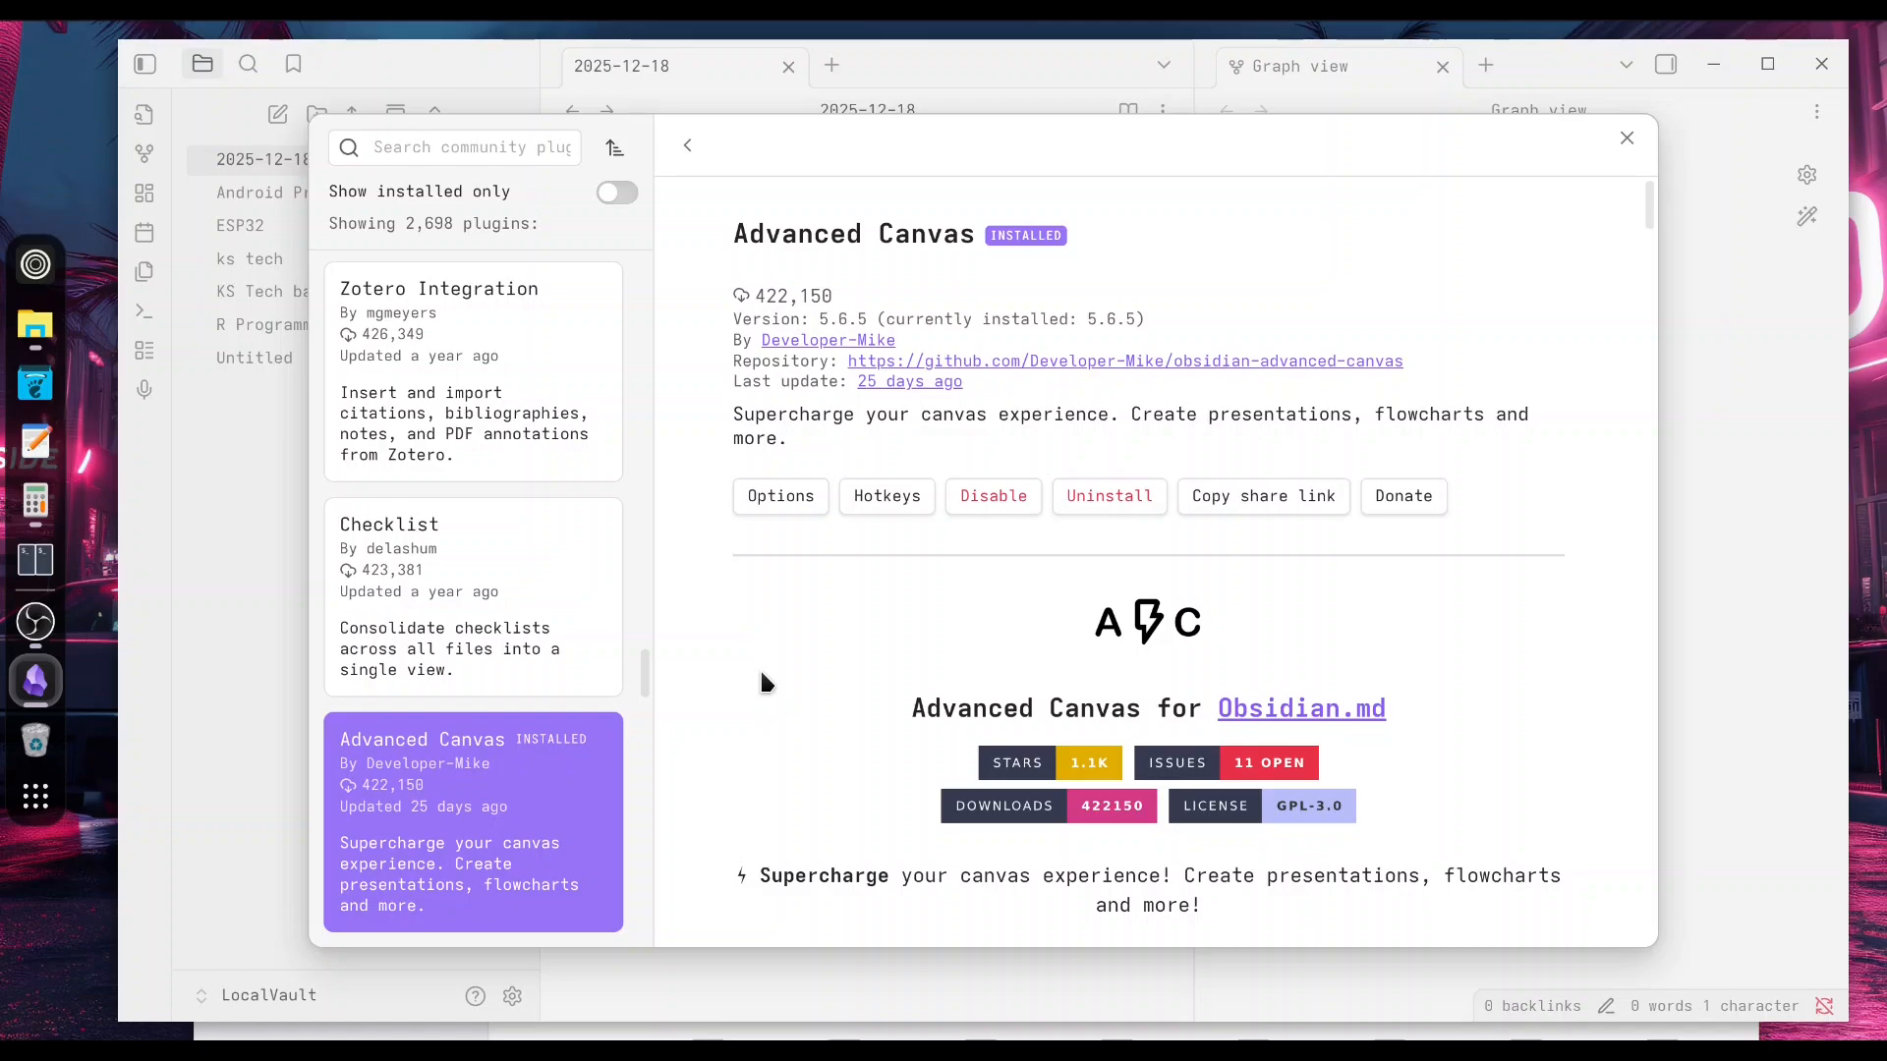
{"action": "left_click", "coordinate": [1626, 138]}
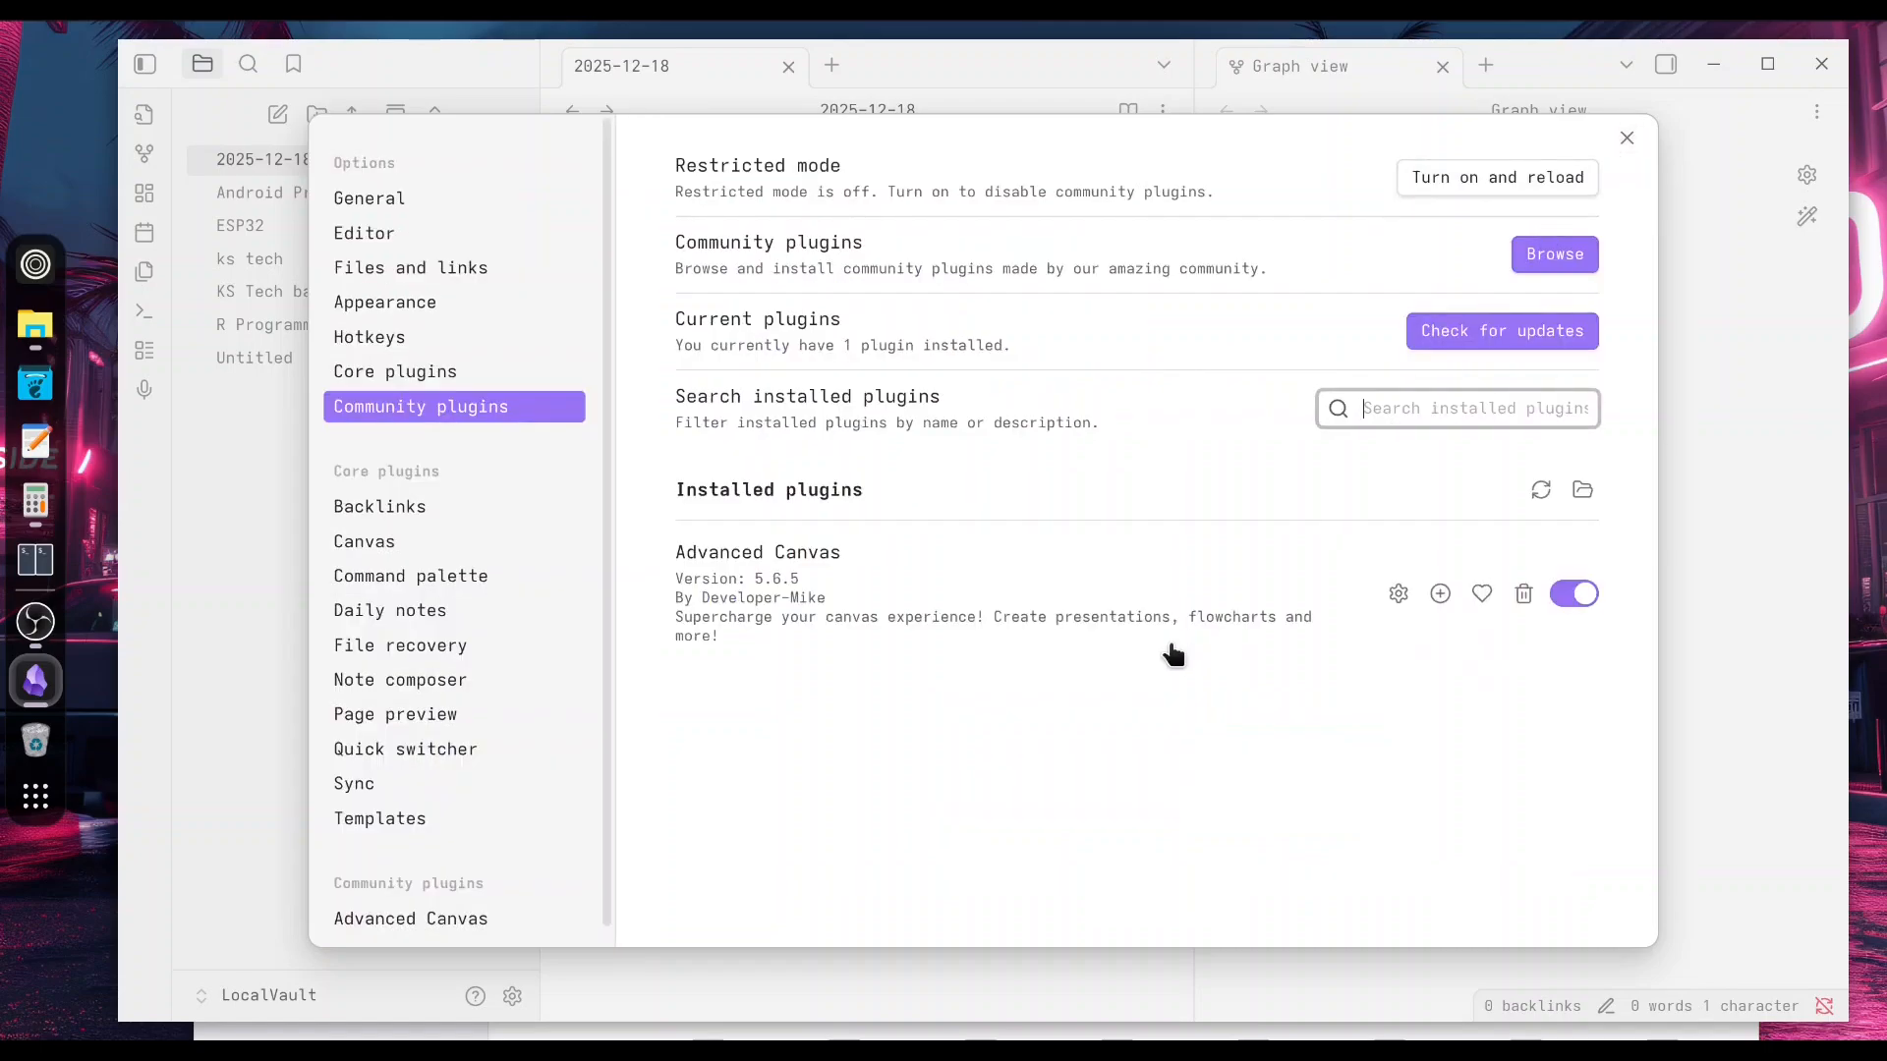
{"action": "left_click", "coordinate": [1627, 138]}
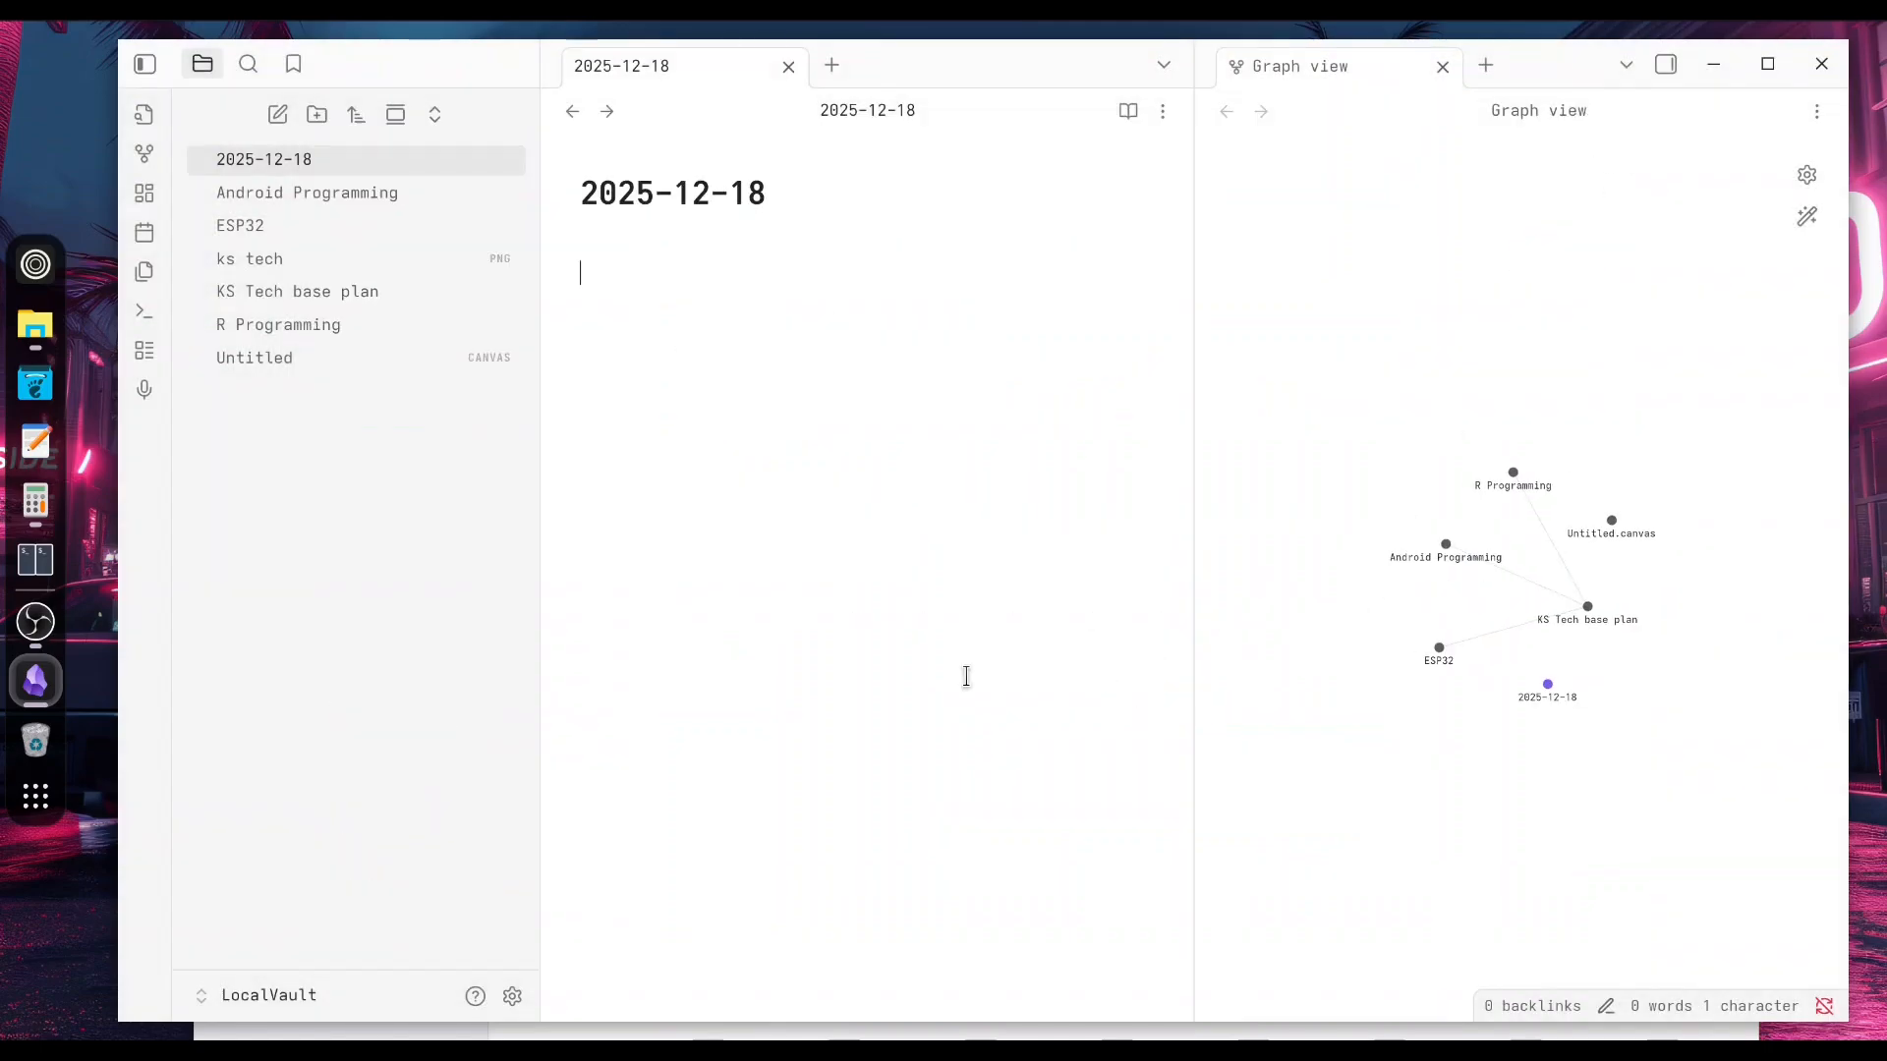
Open the Untitled canvas from the vault's files
{"action": "left_click", "coordinate": [316, 364]}
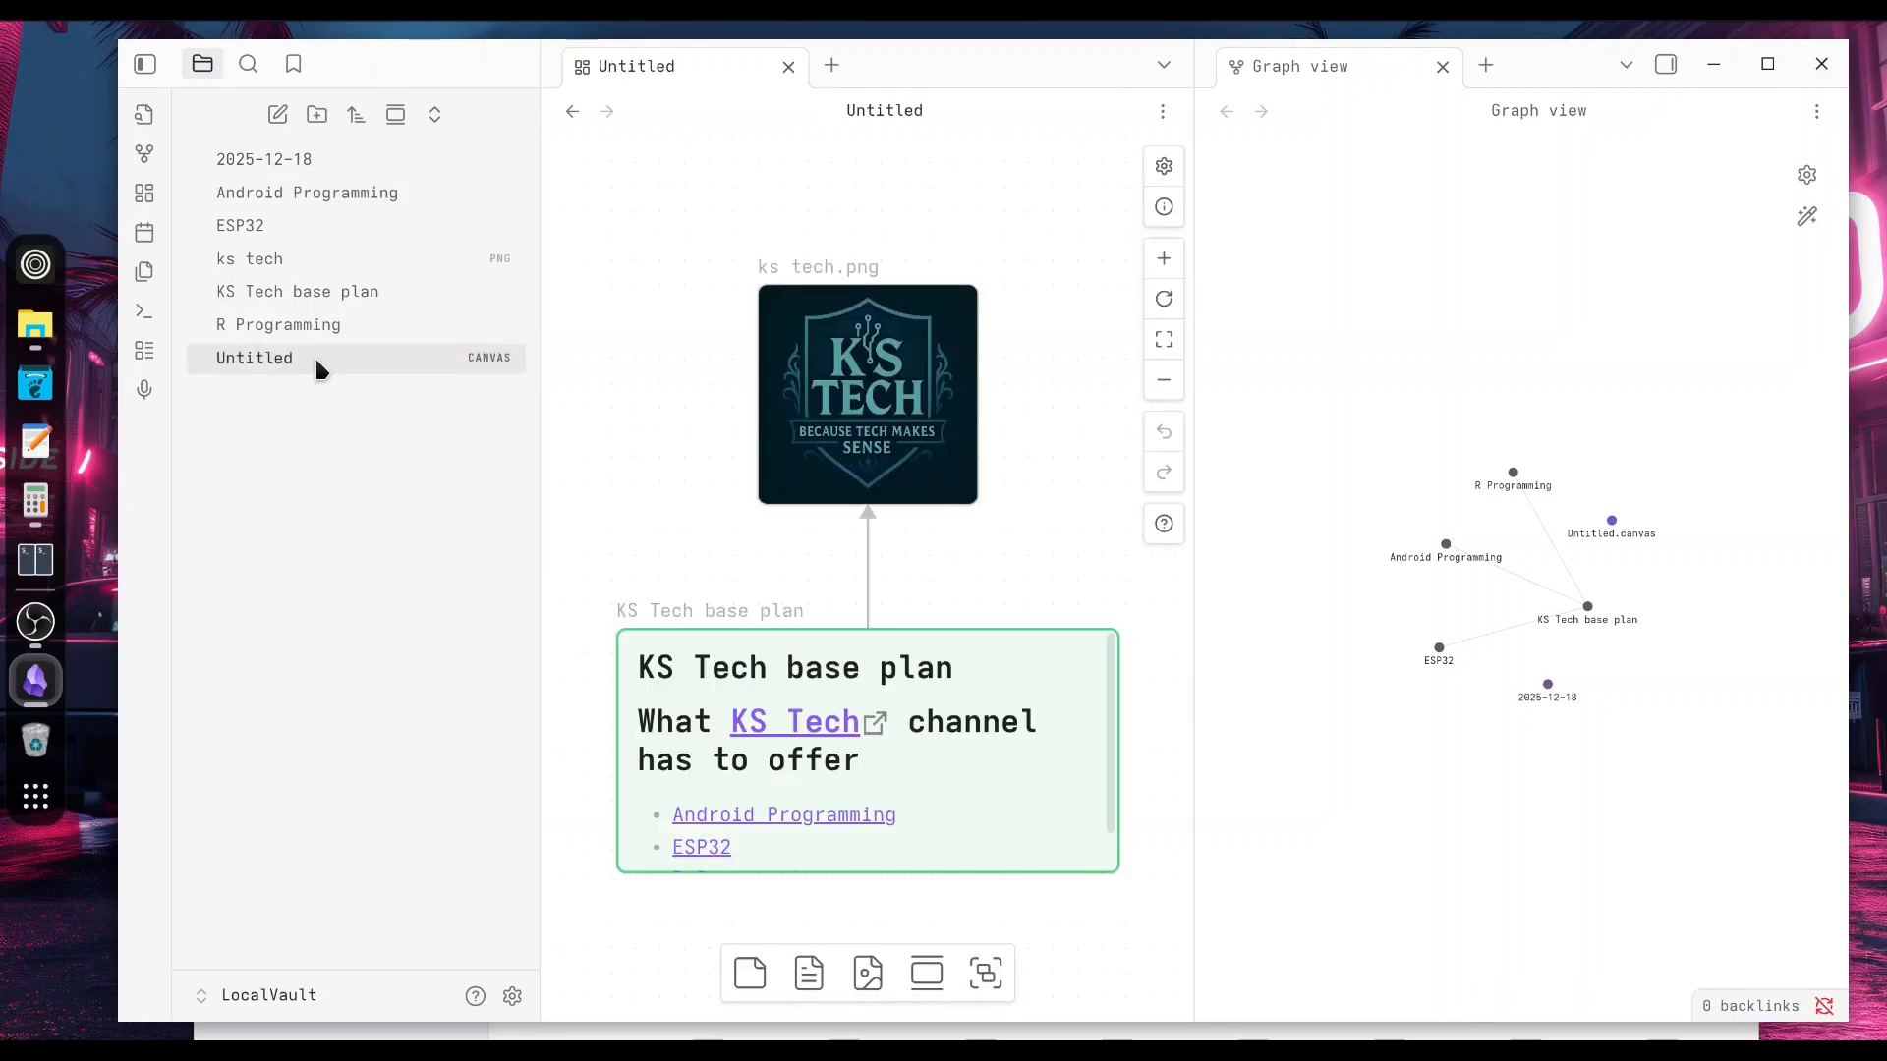